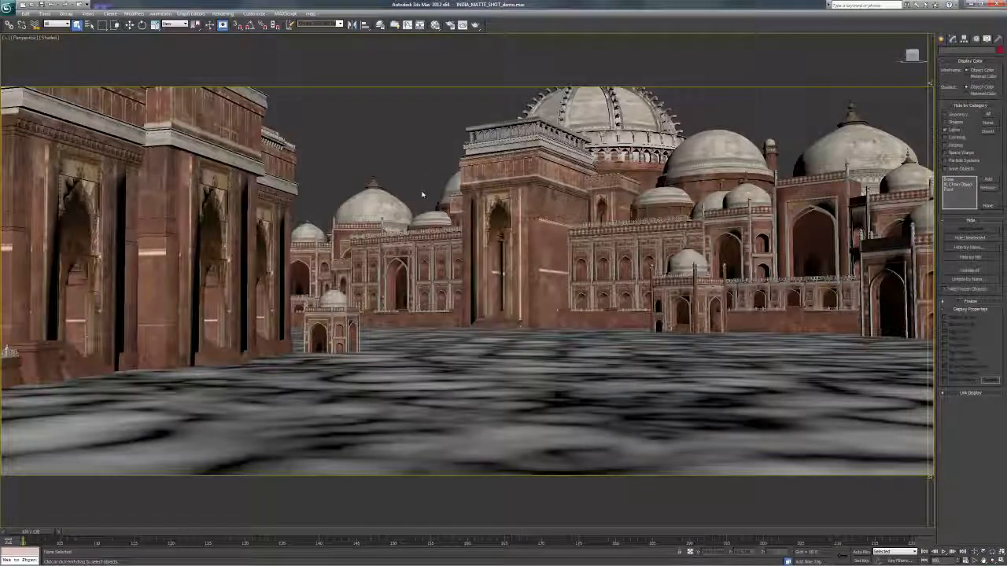
- Look over the palace scene from above in a perspective view and return to the camera view
key("p")
middle_click_drag(538, 295, 543, 351, "alt")
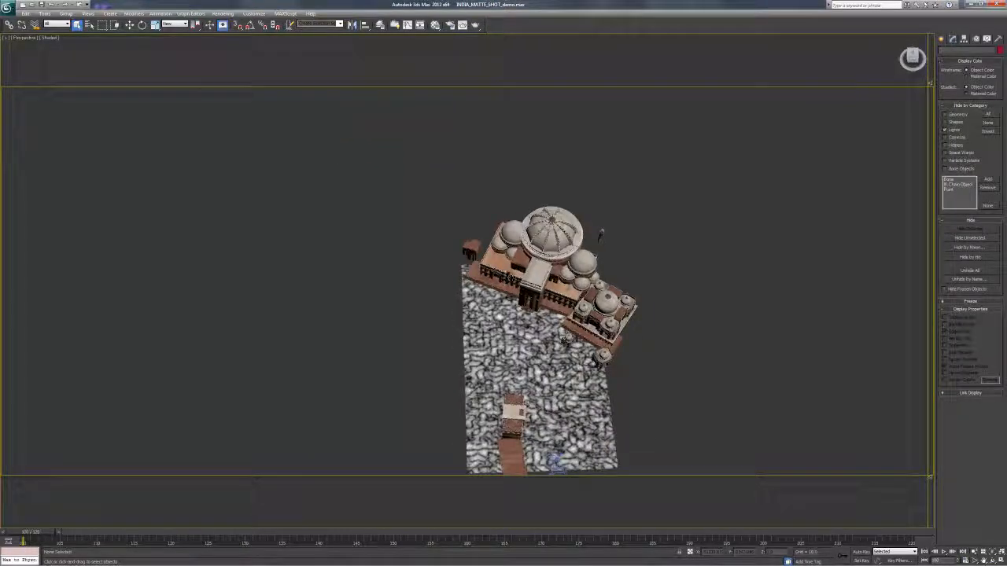
middle_click_drag(510, 276, 504, 278, "alt")
key("c")
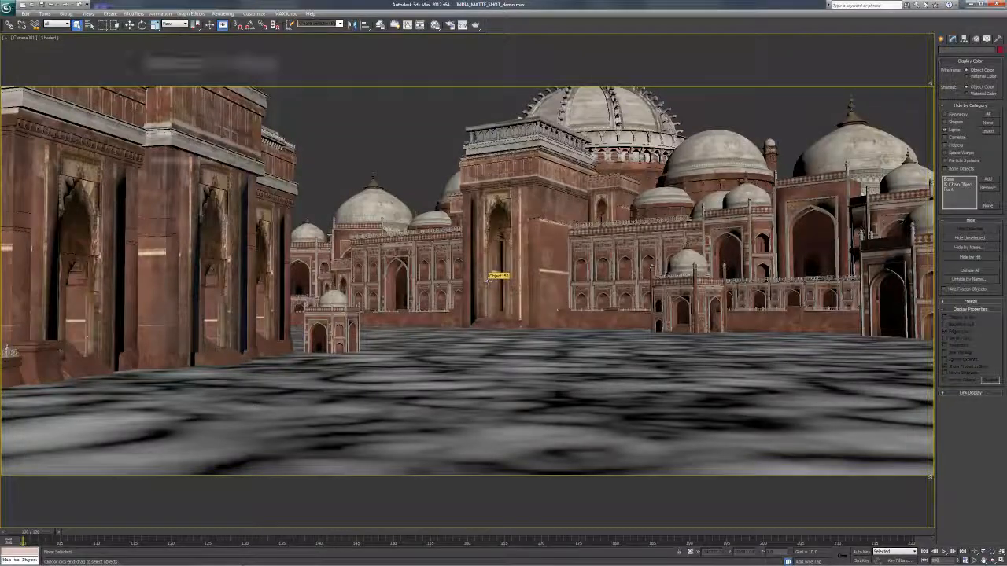
- Open the environment settings, check the available atmospheric effects, and show the parameters of the existing VRayEnvironmentFog effect
key("8")
left_click_drag(216, 59, 403, 63)
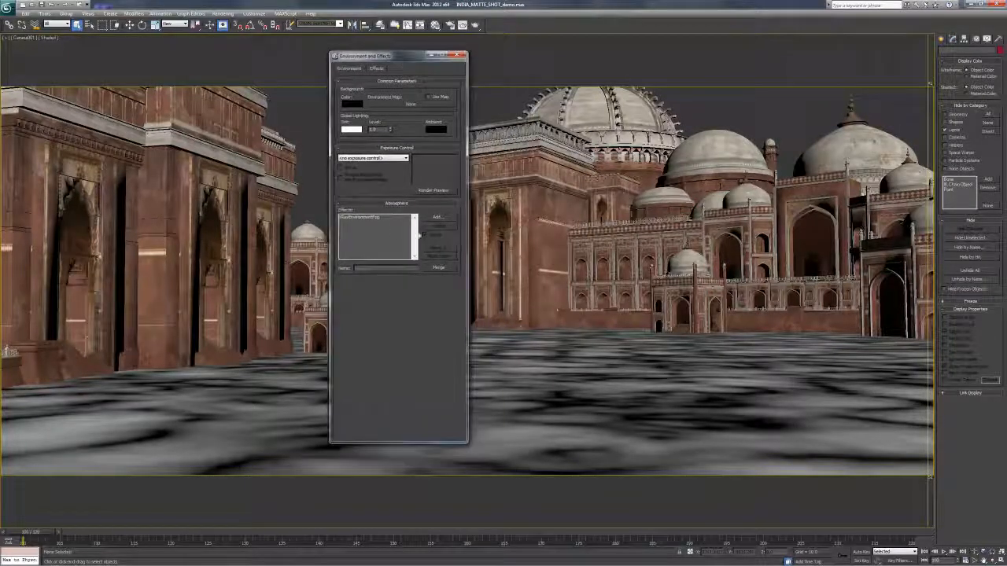
left_click(435, 217)
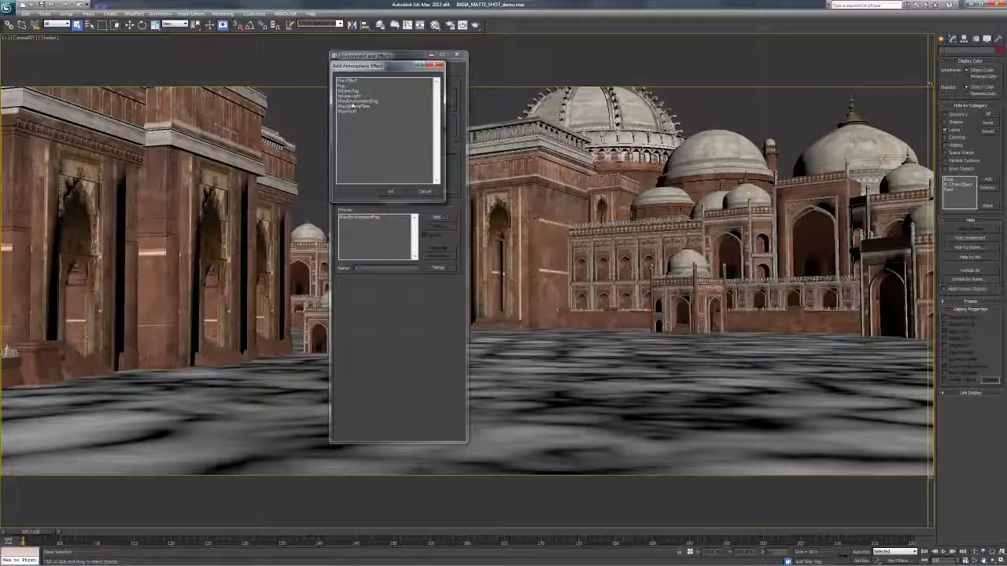
left_click(427, 191)
left_click(382, 218)
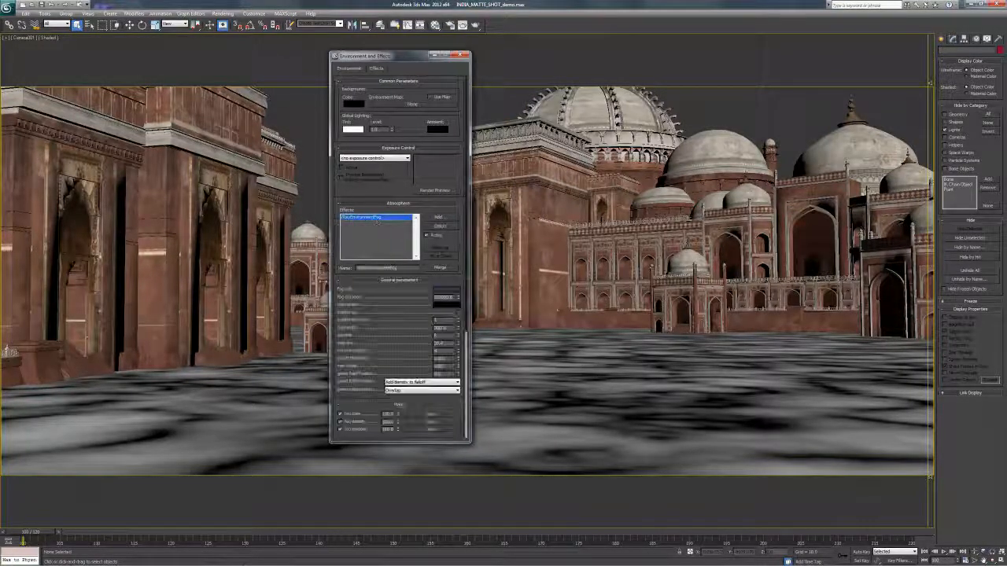
left_click_drag(417, 59, 259, 54)
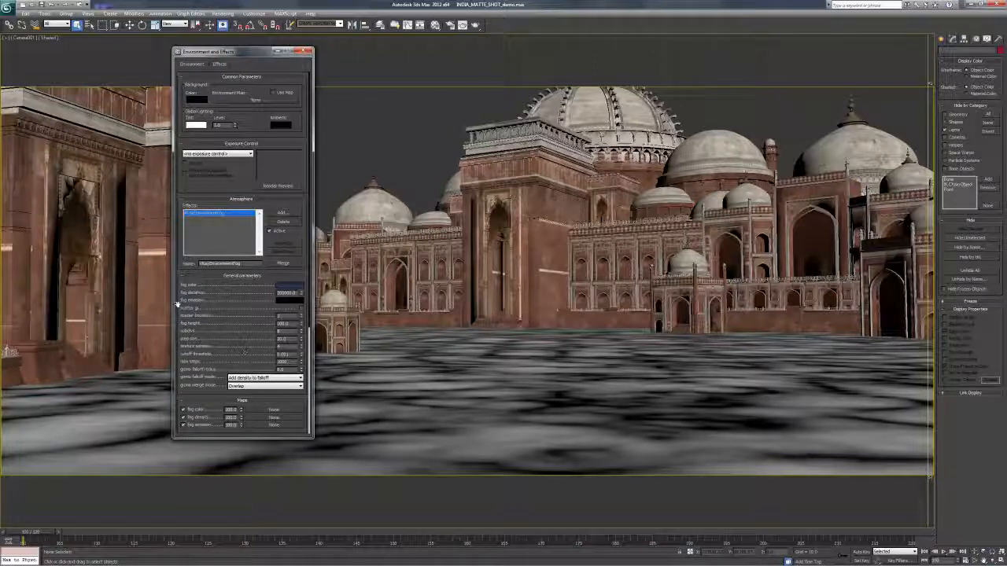
- Examine the fog color and the remaining general parameters of the VRayEnvironmentFog effect without changing them
left_click(288, 285)
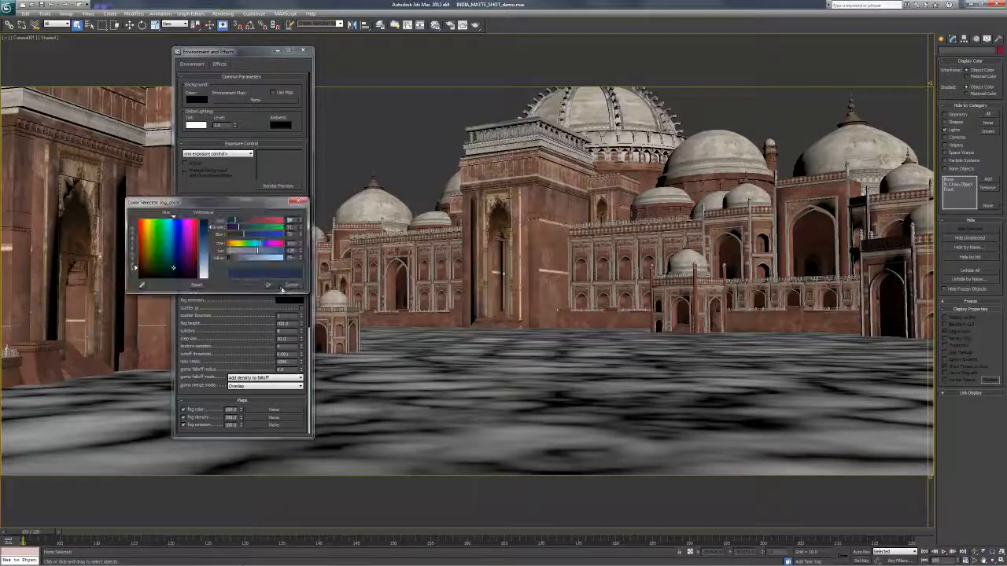
left_click_drag(197, 202, 445, 192)
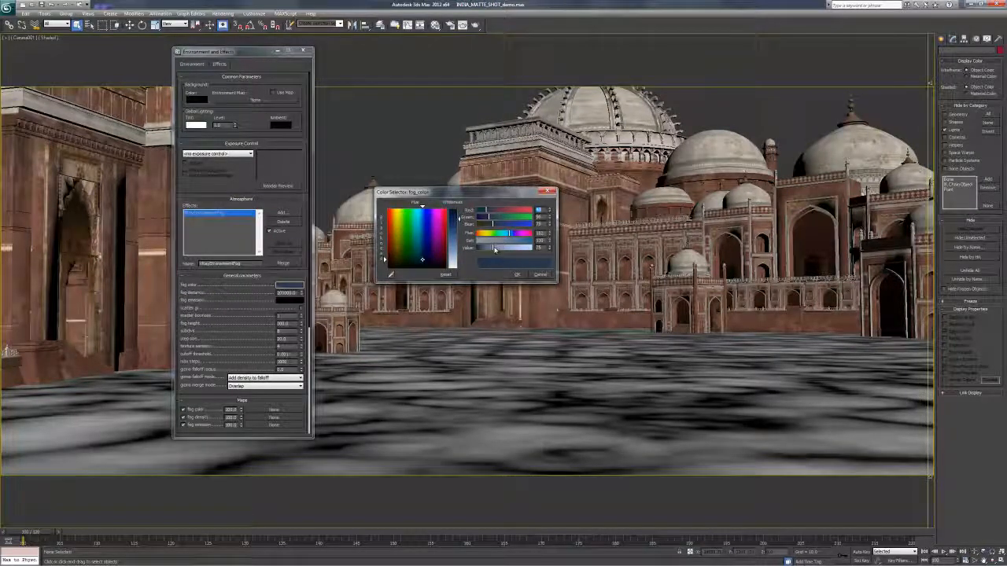
left_click(536, 275)
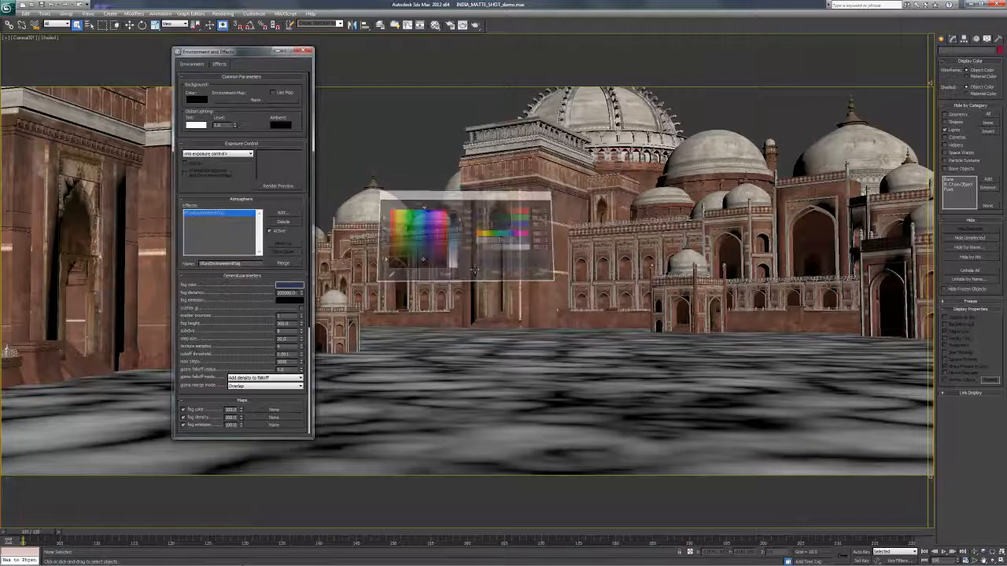
scroll(198, 298, "down", 2)
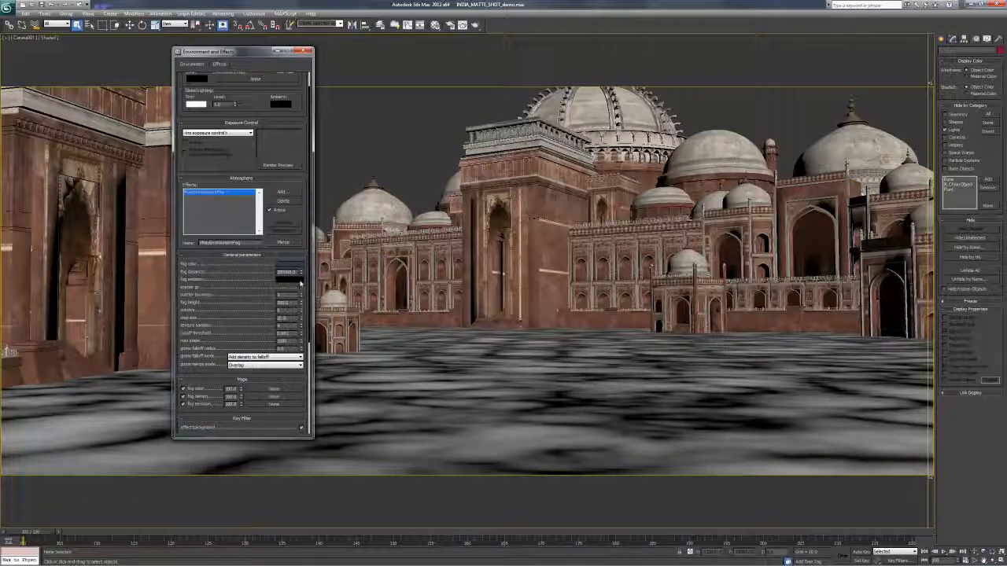
scroll(221, 291, "down", 3)
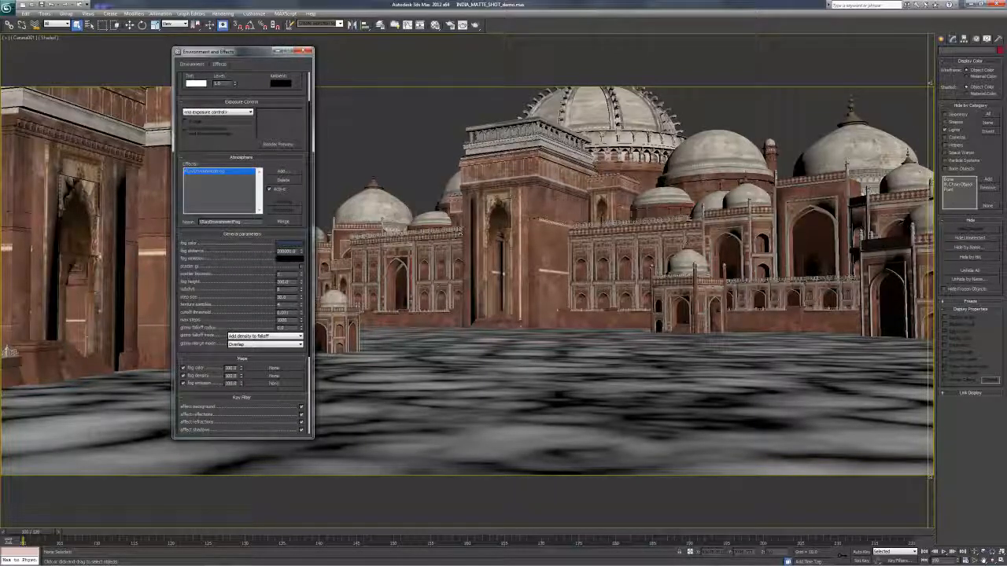
scroll(252, 283, "down", 3)
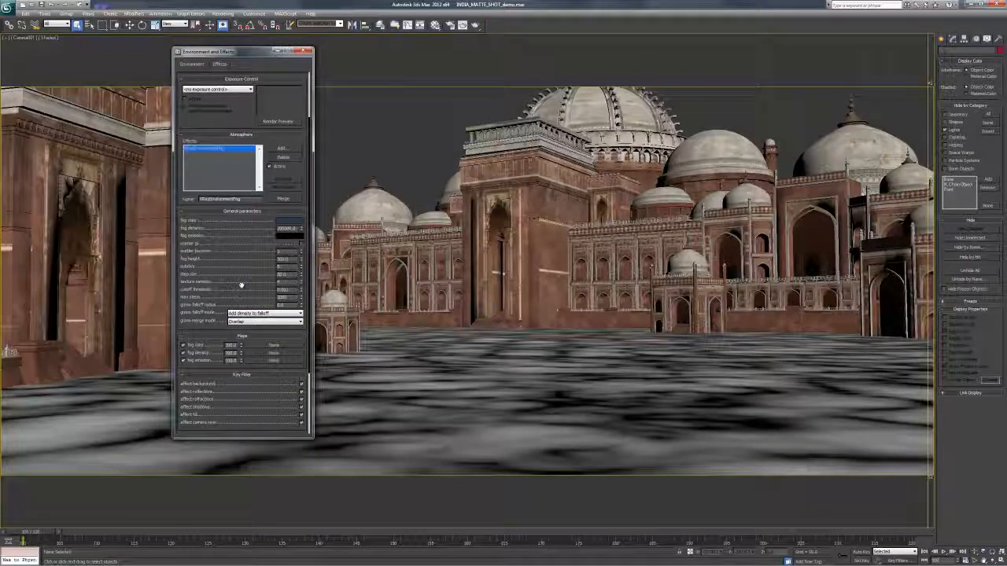
mouse_move(254, 276)
left_mouse_down()
mouse_move(252, 326)
mouse_move(247, 242)
mouse_move(259, 285)
left_mouse_up()
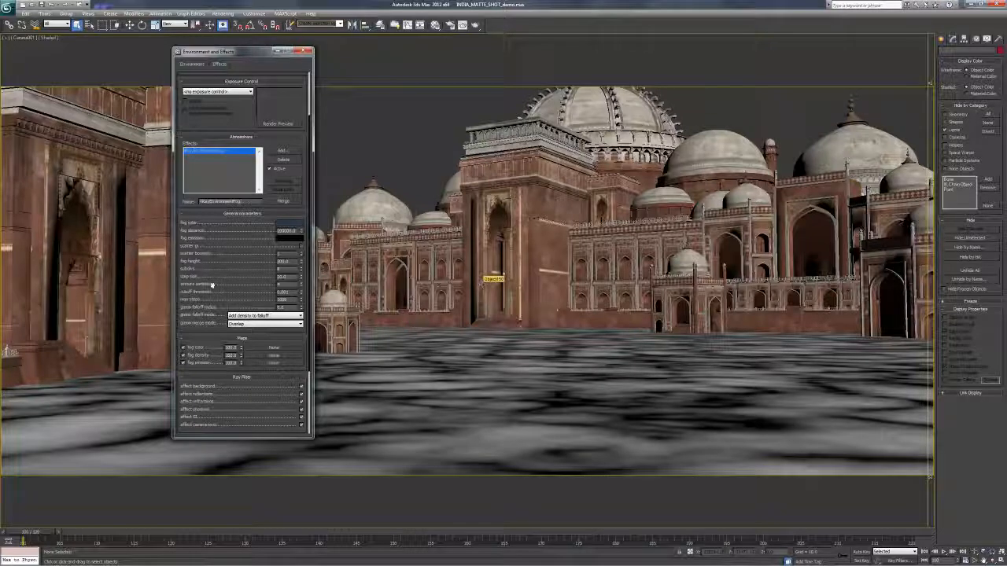
- Re-enter the fog distance of the VRayEnvironmentFog effect as 200000
left_click_drag(297, 232, 256, 231)
left_click(291, 232)
key("BackSpace")
type("0")
key("Return")
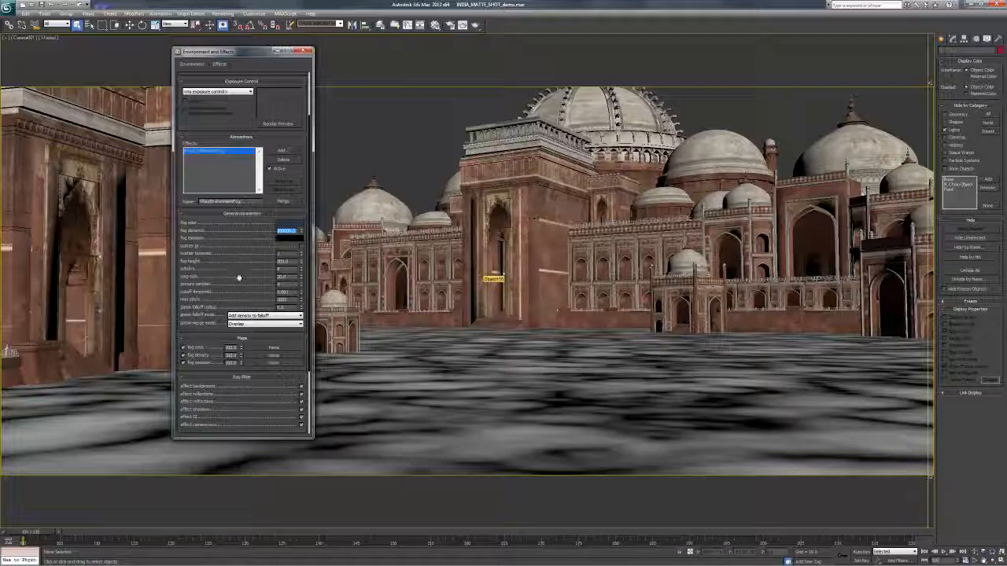
- Examine the fog height and step size settings of the VRayEnvironmentFog effect
left_click_drag(291, 262, 225, 269)
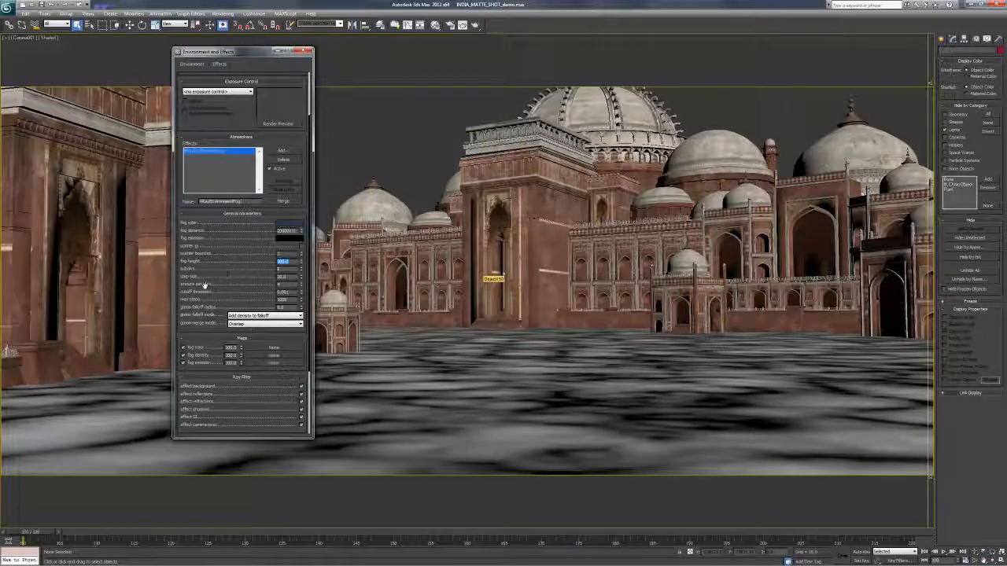
scroll(228, 288, "down", 2)
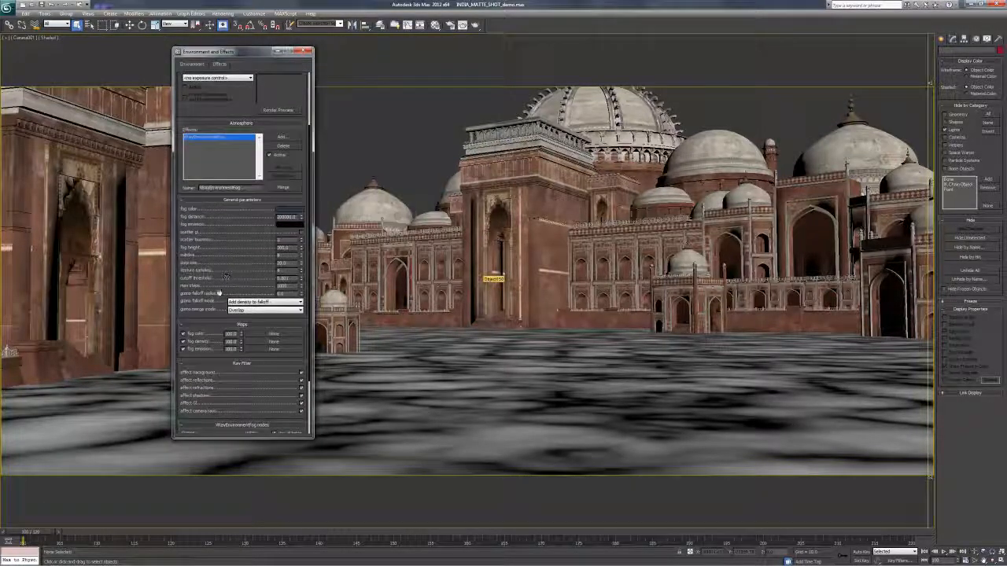
left_click_drag(286, 250, 249, 250)
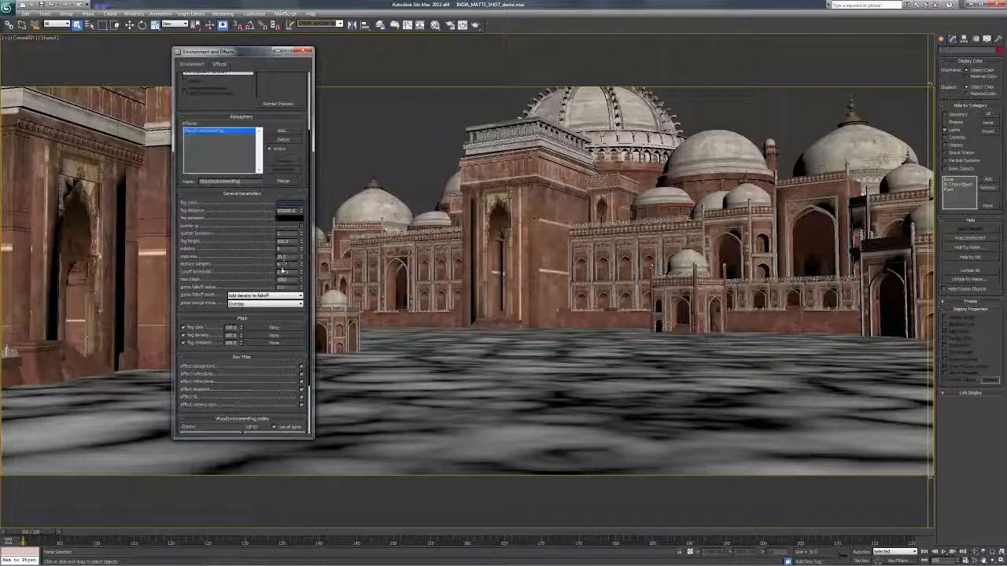
left_click_drag(191, 263, 197, 255)
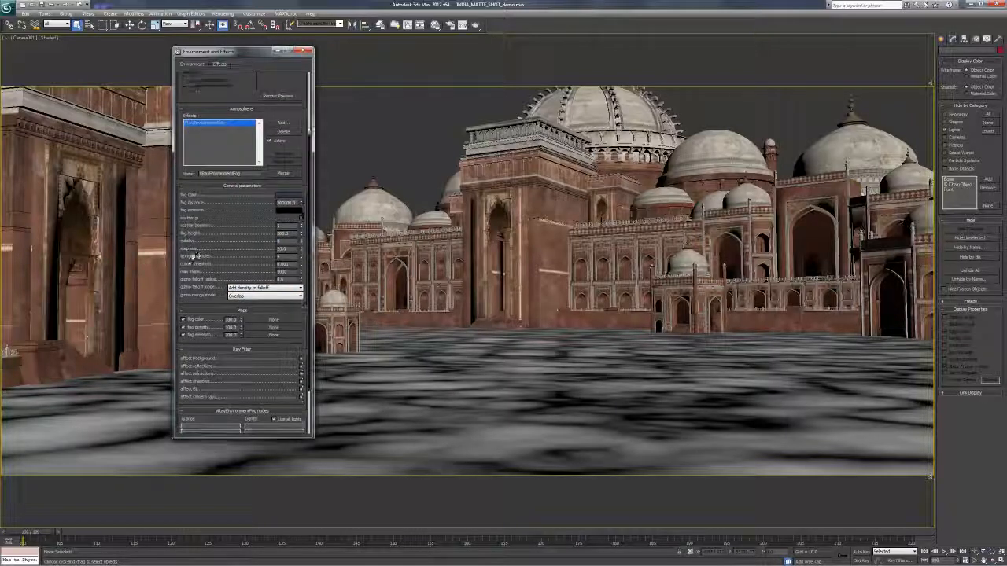
double_click(282, 249)
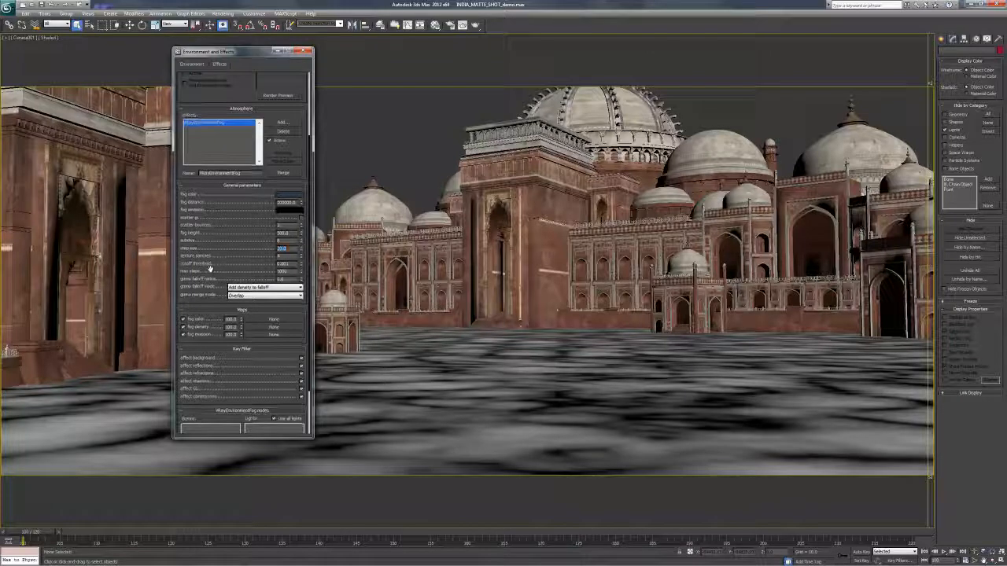
- Examine the max steps, gizmo falloff, map and ray filter settings of the VRayEnvironmentFog effect
scroll(206, 253, "down", 2)
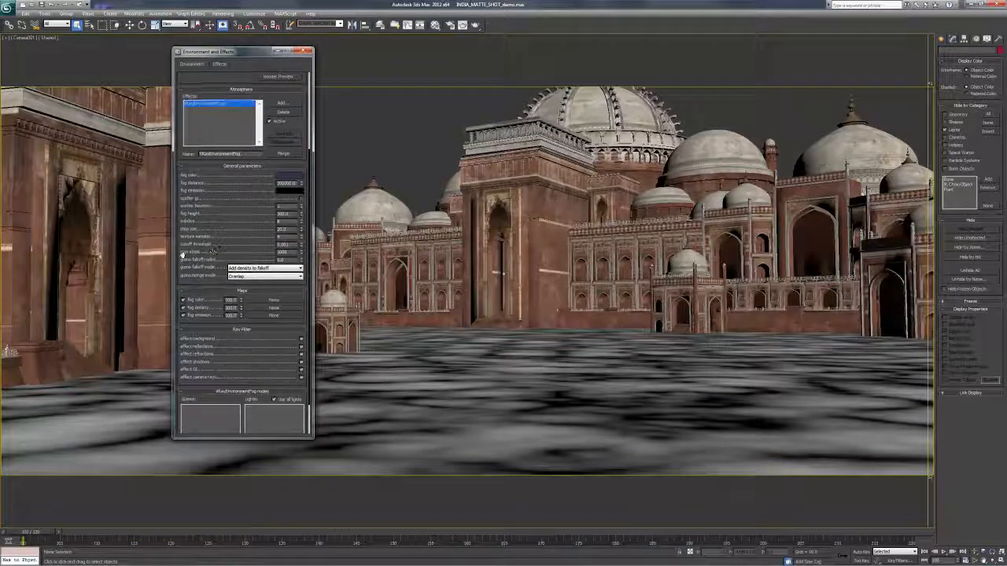
double_click(285, 252)
left_click(293, 253)
left_click_drag(293, 252, 259, 254)
left_click(291, 253)
left_click_drag(198, 276, 207, 378)
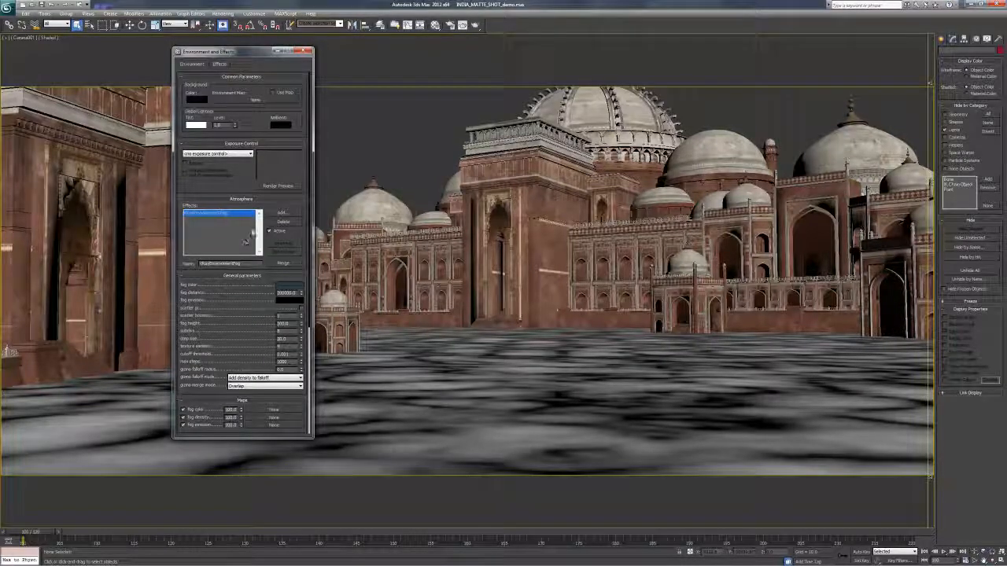
left_click_drag(246, 53, 271, 64)
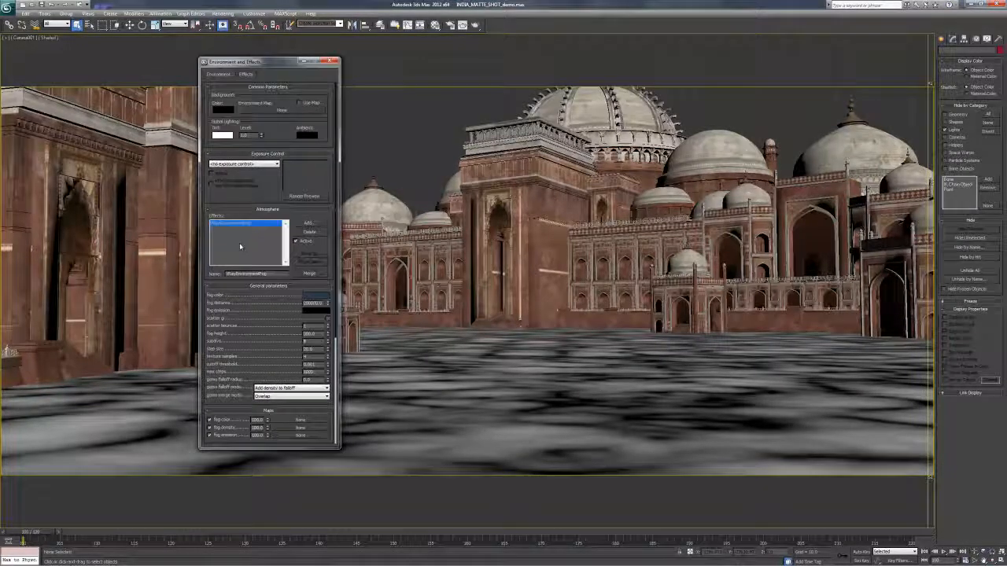
scroll(251, 193, "down", 3)
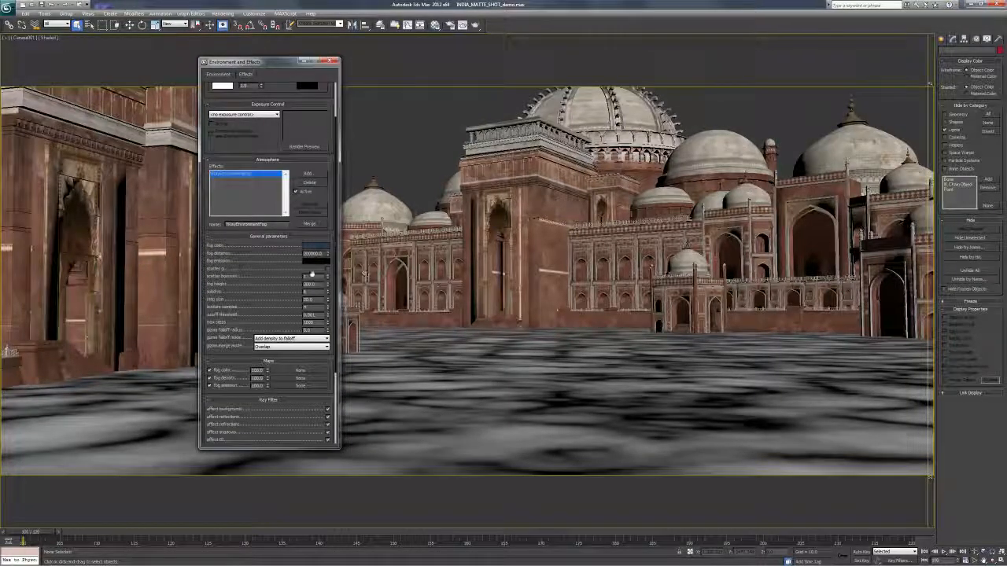
left_click_drag(241, 313, 237, 390)
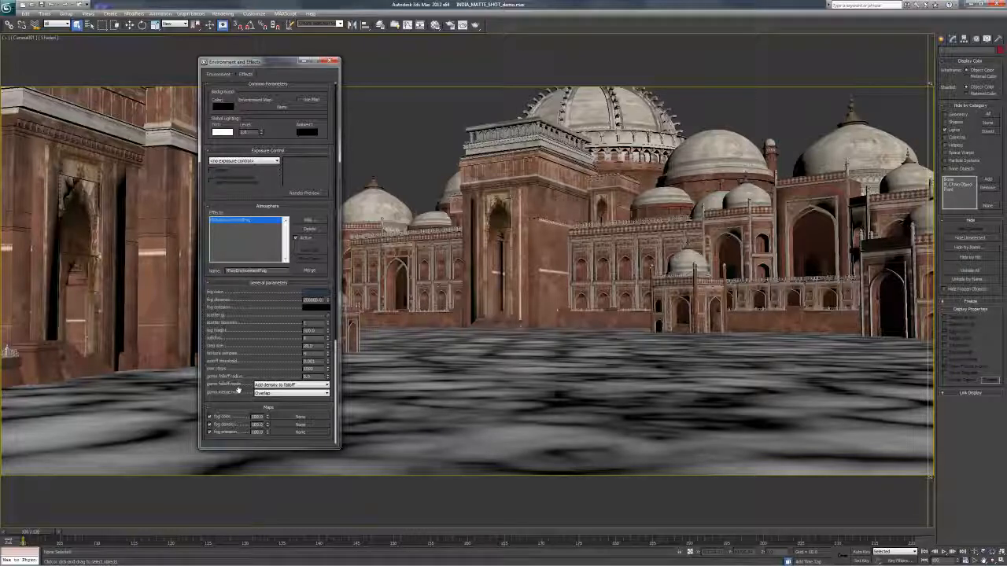
mouse_move(282, 328)
left_mouse_down()
mouse_move(282, 317)
mouse_move(265, 319)
left_mouse_up()
- Open the V-Ray render settings and show the last rendered image in the frame buffer, enlarging its window to fit the render
left_click_drag(312, 61, 270, 67)
left_click(449, 24)
left_click_drag(731, 67, 688, 59)
left_click(675, 72)
left_click(632, 73)
left_click(736, 111)
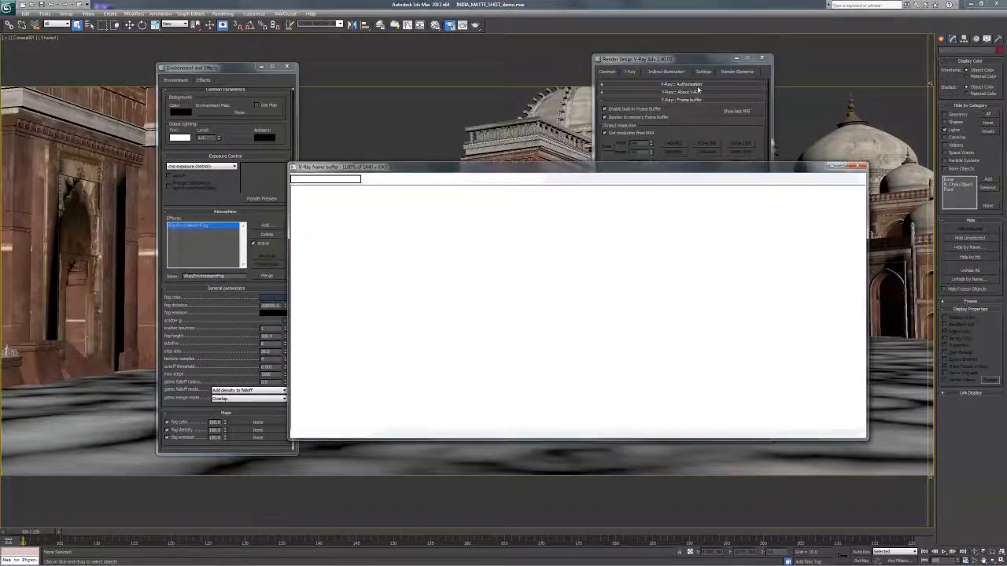
left_click_drag(645, 166, 645, 126)
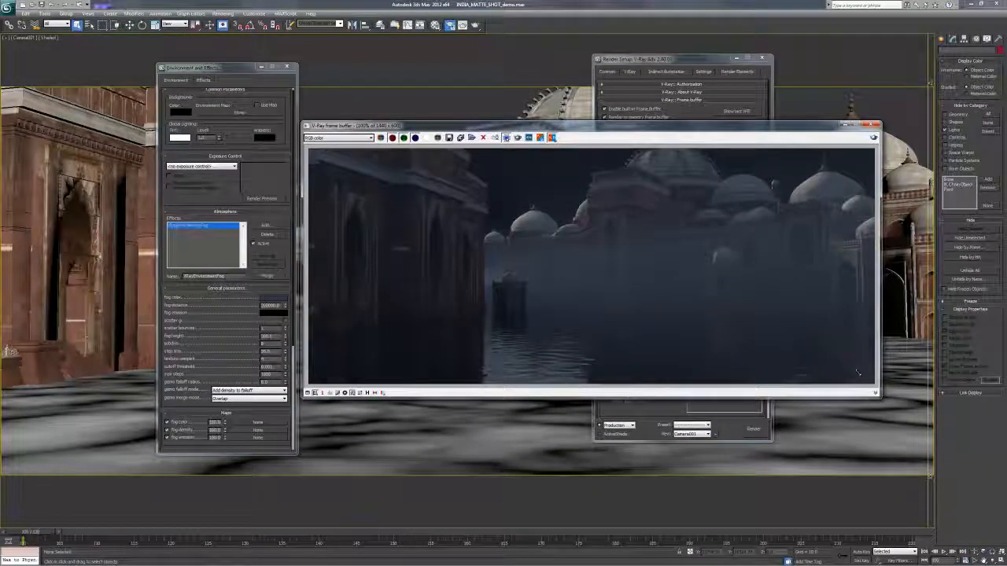
left_click_drag(889, 391, 921, 411)
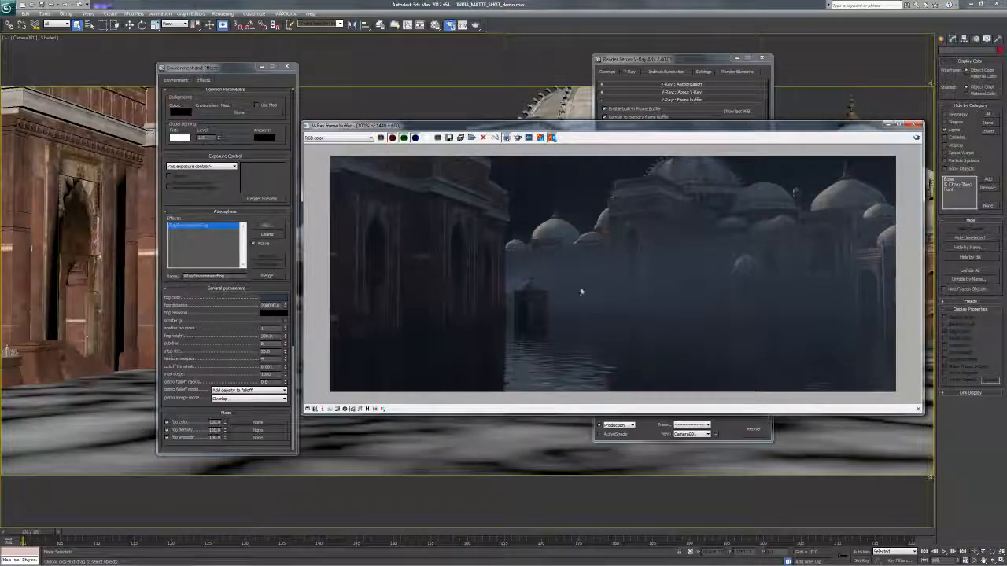
left_click_drag(812, 128, 864, 130)
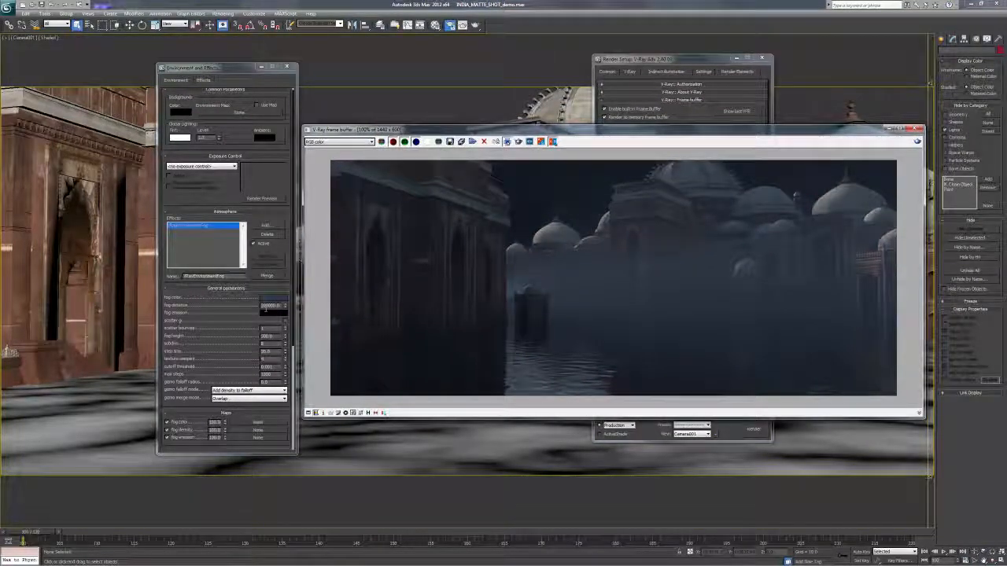
- Arrange the environment, render setup and frame buffer windows around the edges so the camera view of the palace is exposed
double_click(267, 306)
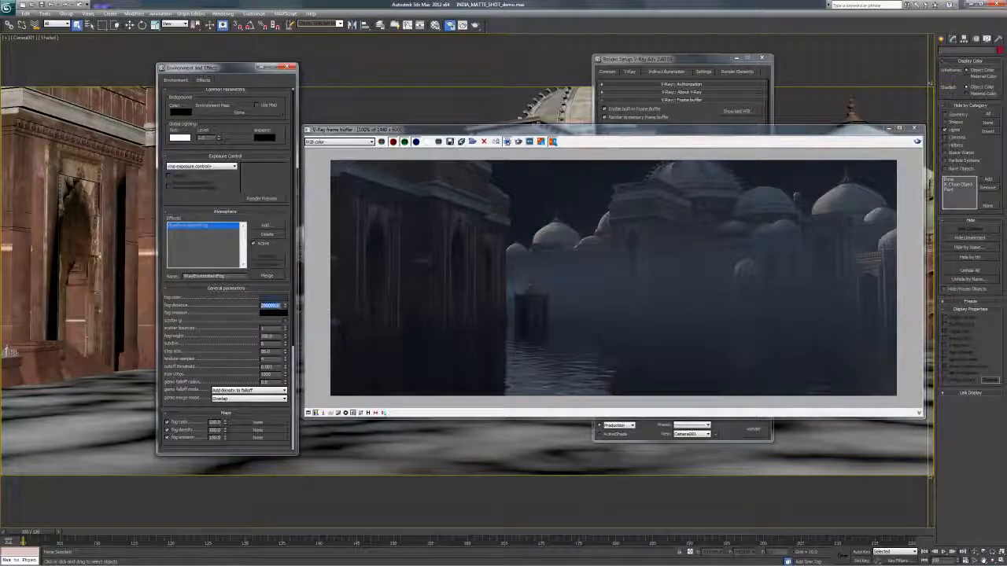
left_click_drag(631, 138, 494, 183)
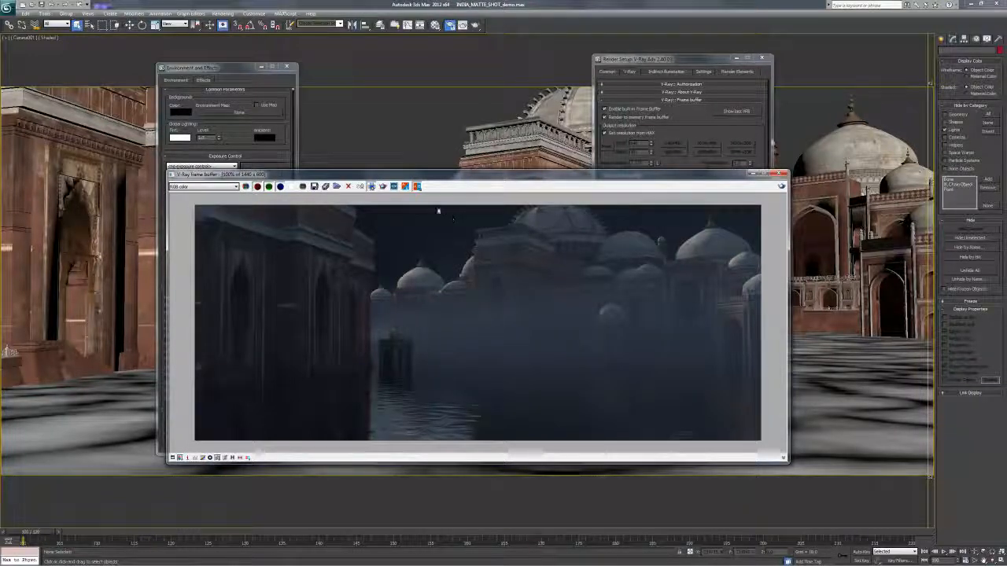
left_click_drag(459, 176, 491, 177)
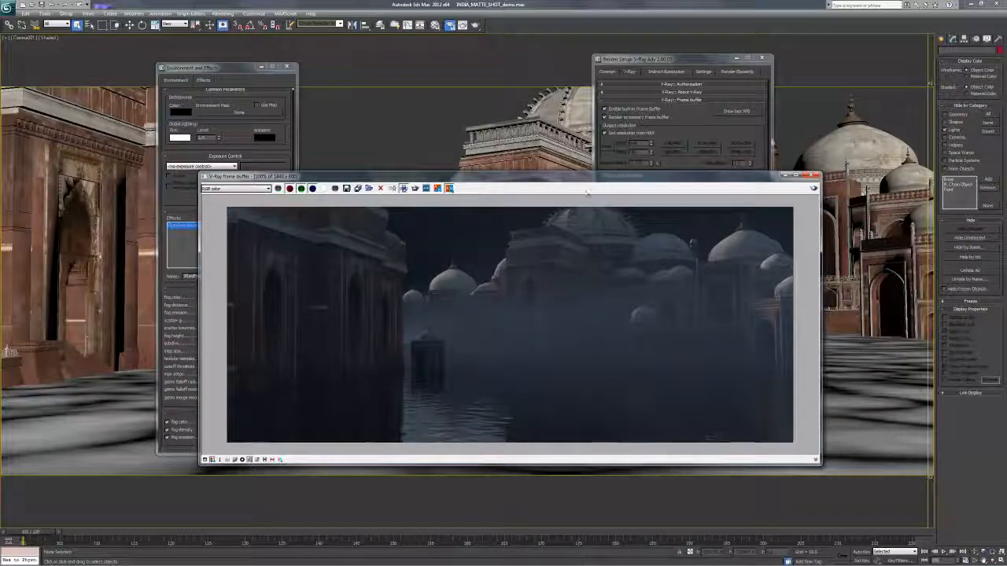
left_click_drag(590, 176, 600, 277)
left_click(244, 253)
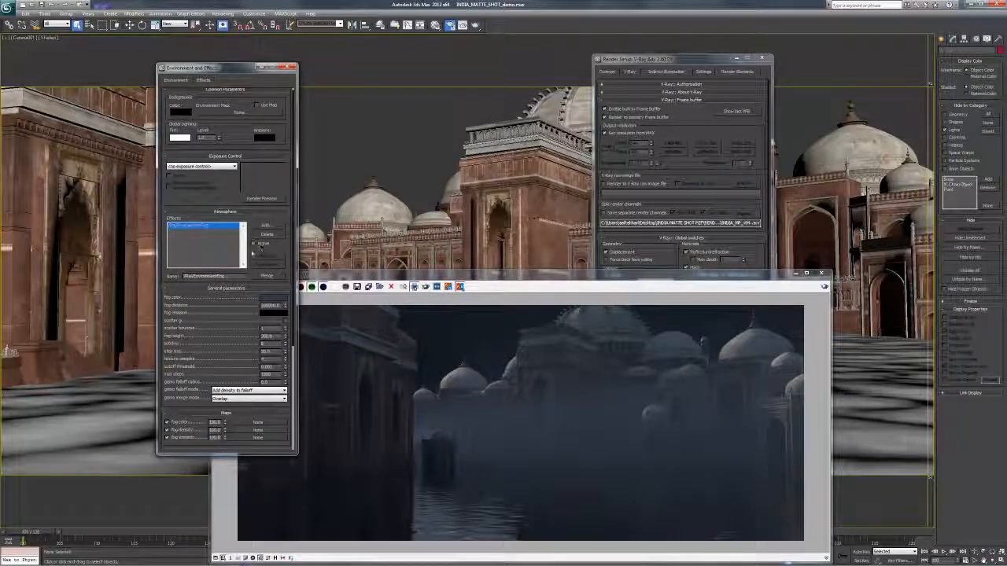
left_click_drag(254, 69, 131, 82)
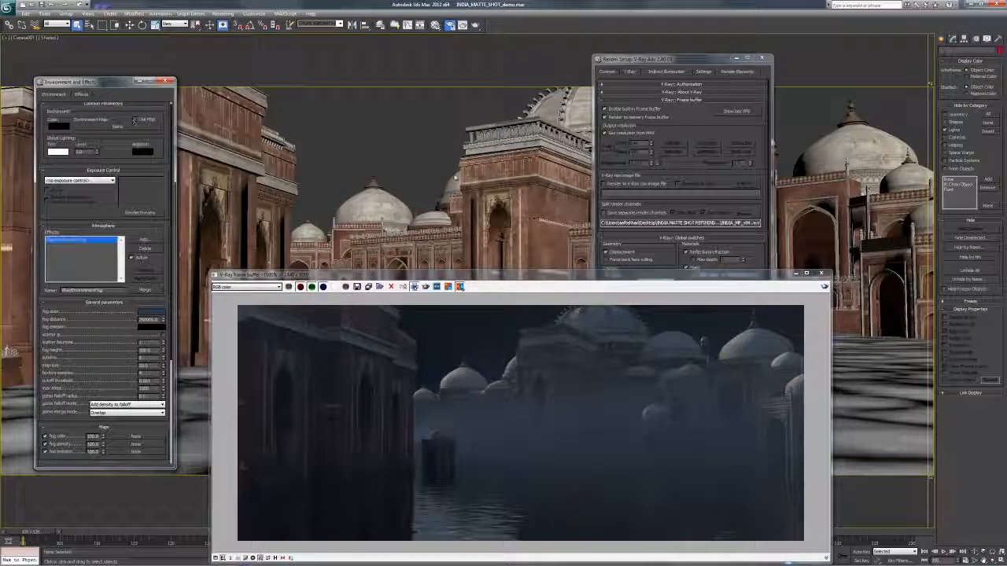
left_click_drag(685, 60, 844, 46)
left_click_drag(621, 274, 480, 307)
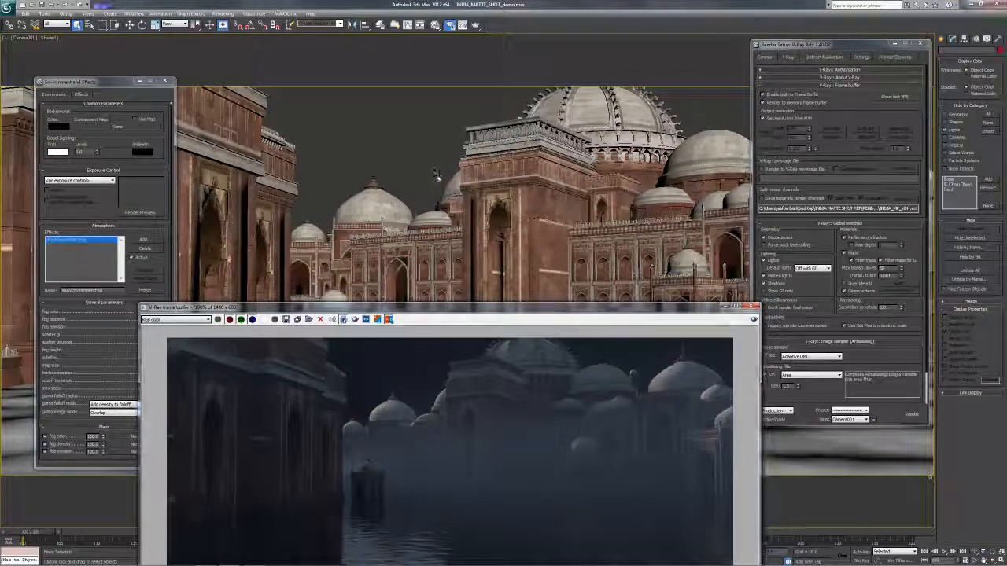
- Select all scene objects and make them matte objects in their V-Ray object properties
key("ctrl+a")
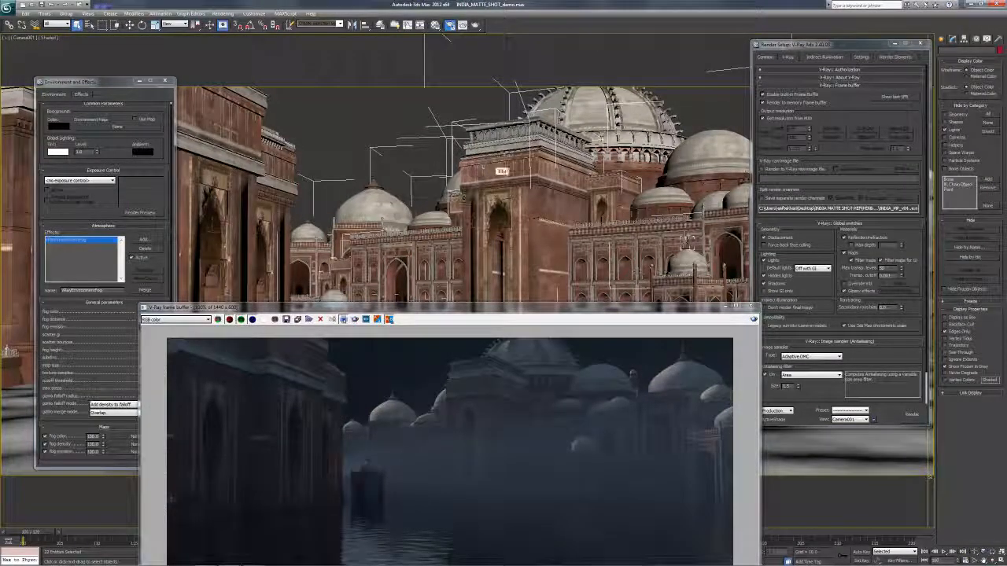
key("ctrl+d")
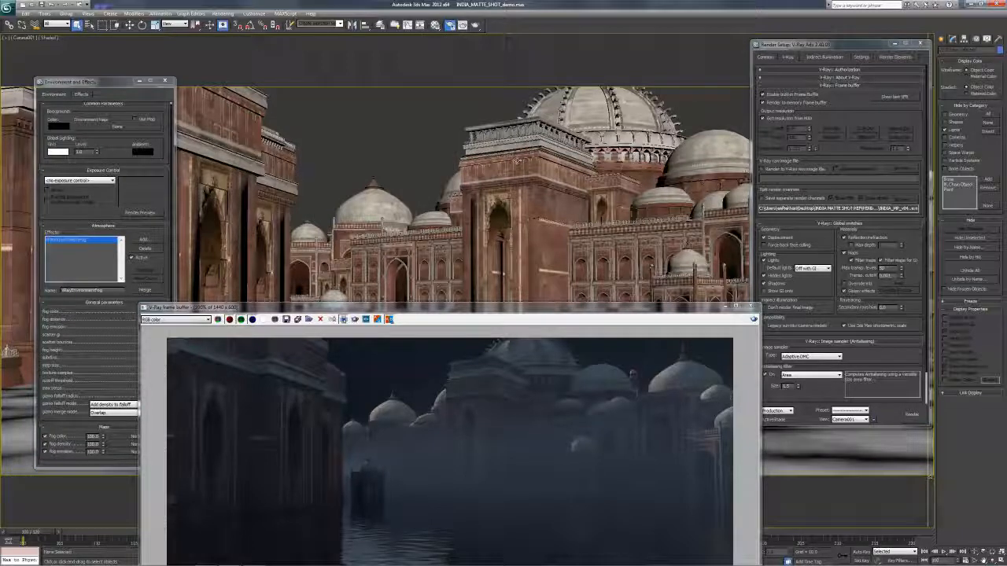
left_click(446, 168)
right_click(486, 166)
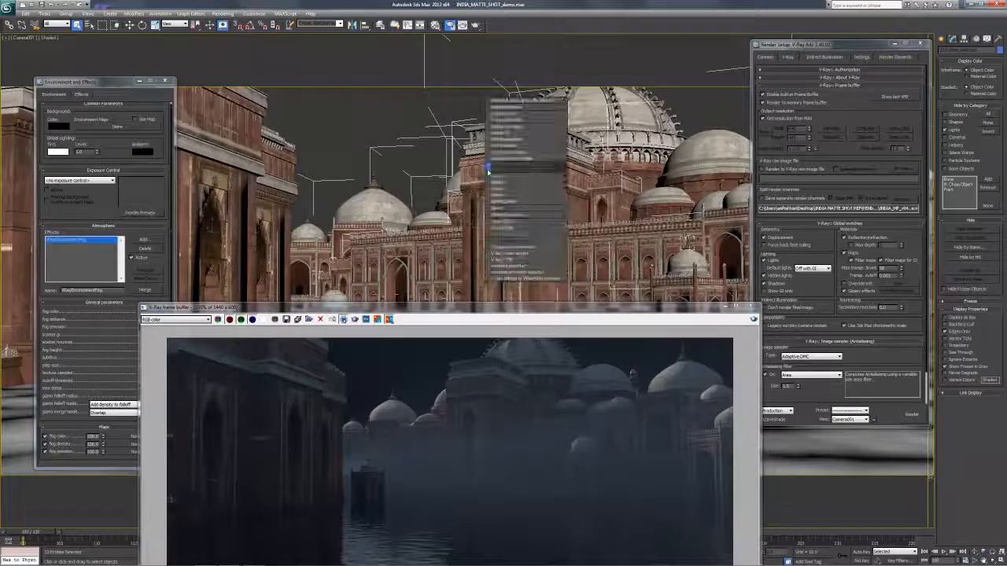
left_click(495, 240)
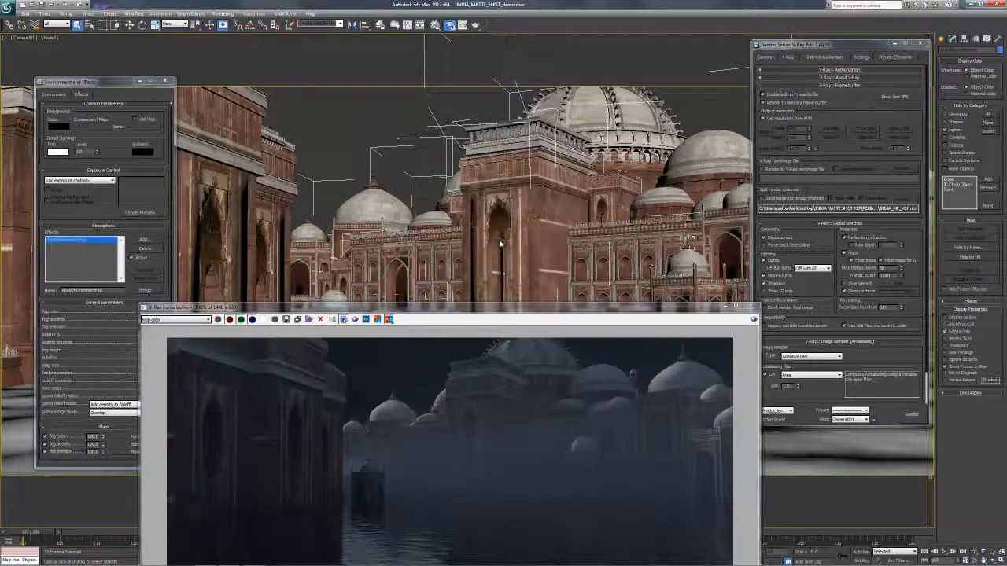
left_click_drag(503, 213, 422, 208)
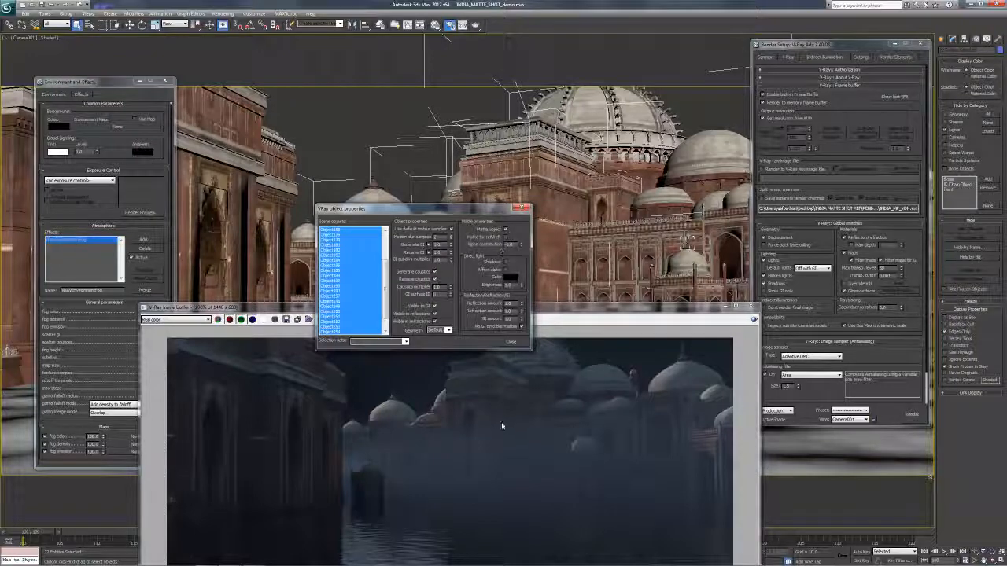
left_click(510, 343)
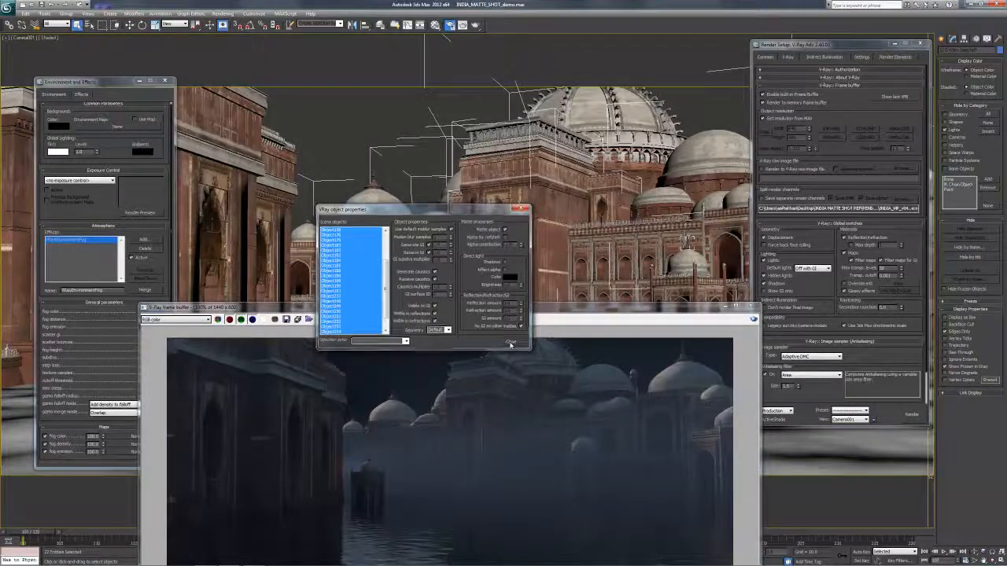
- Duplicate the rendered image into a separate frame buffer window and place the copy below the V-Ray frame buffer
left_click_drag(503, 313, 541, 121)
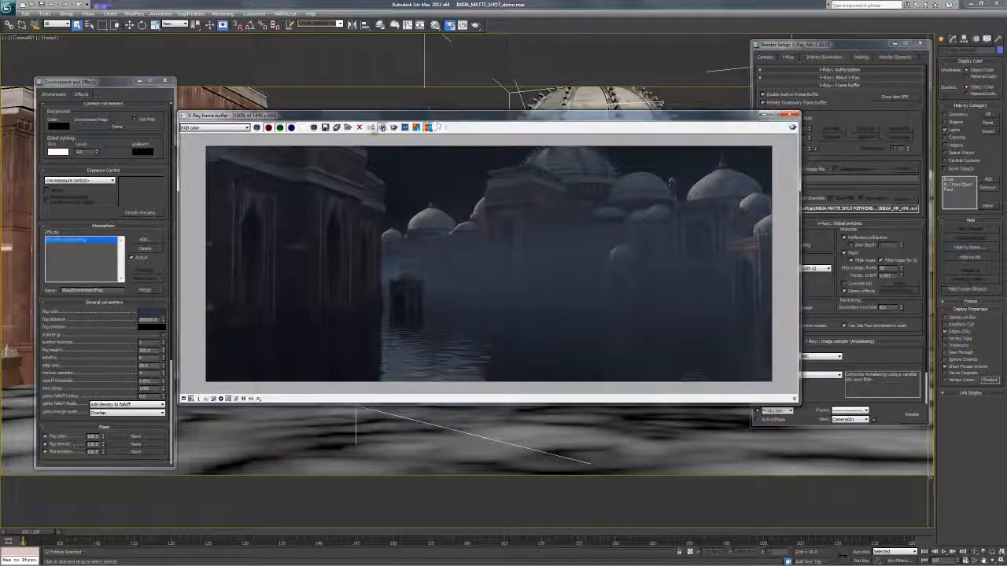
left_click(372, 127)
left_click_drag(424, 167, 393, 496)
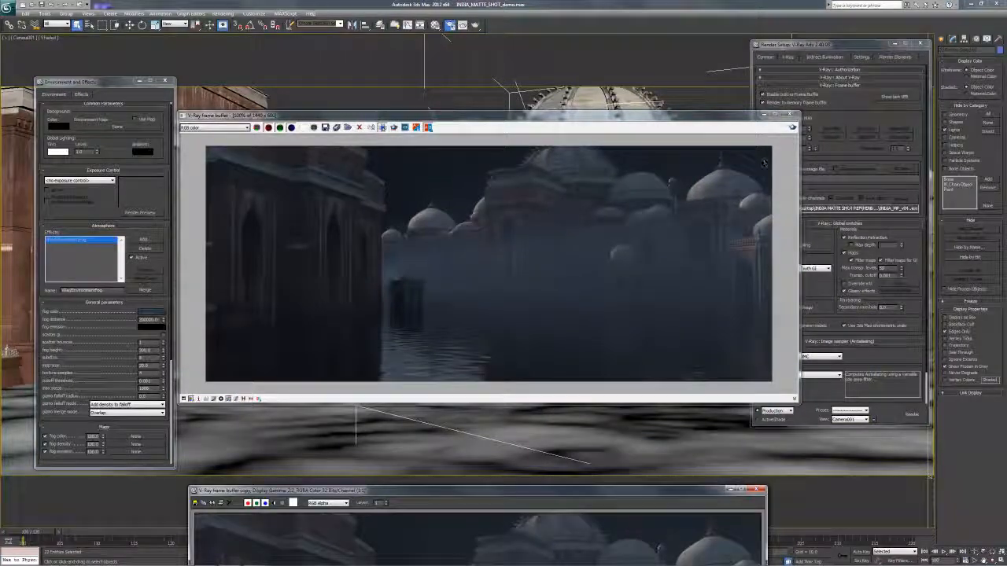
- Turn off V-Ray indirect illumination and the Lights switch under Global switches
left_click(793, 129)
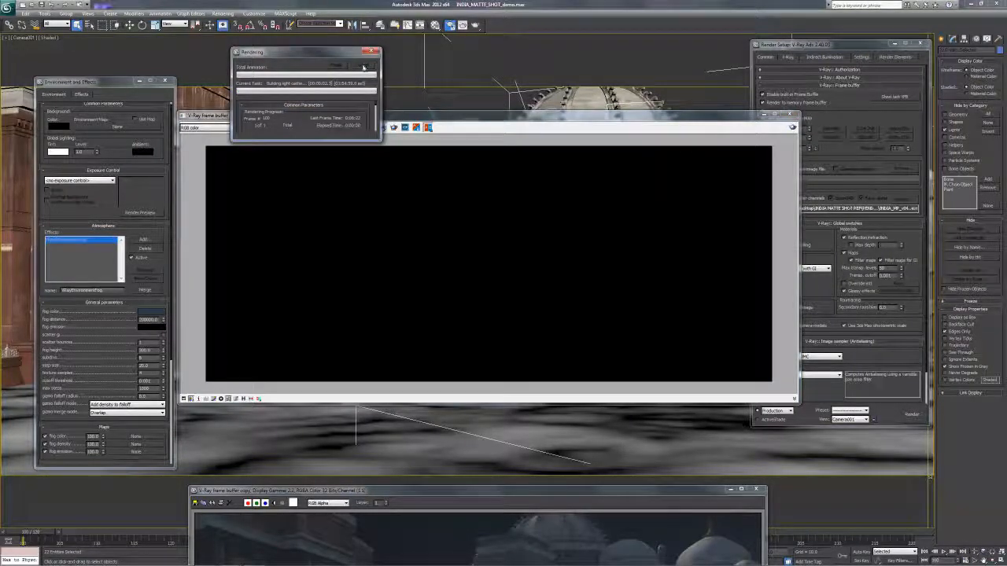
left_click(818, 58)
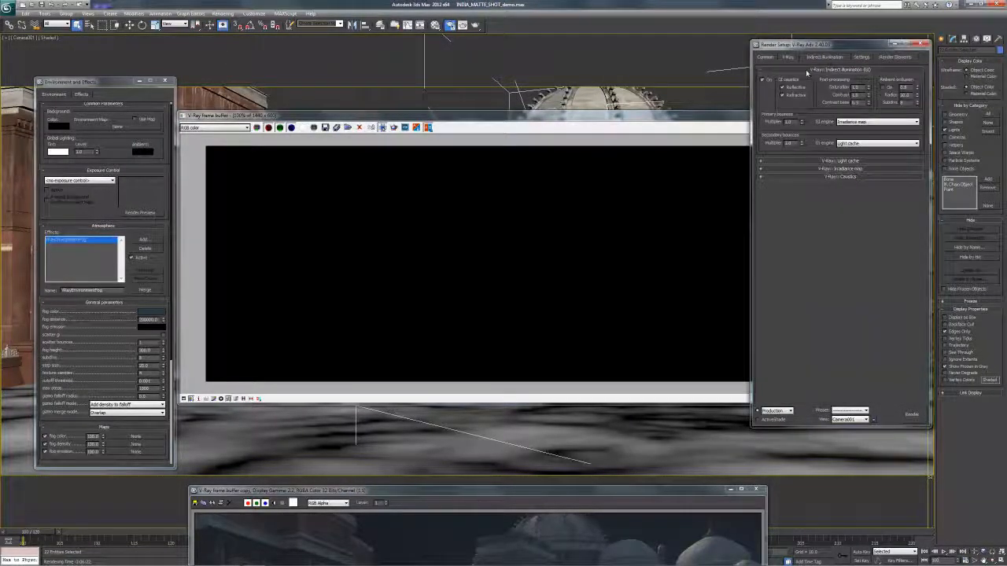
left_click(762, 81)
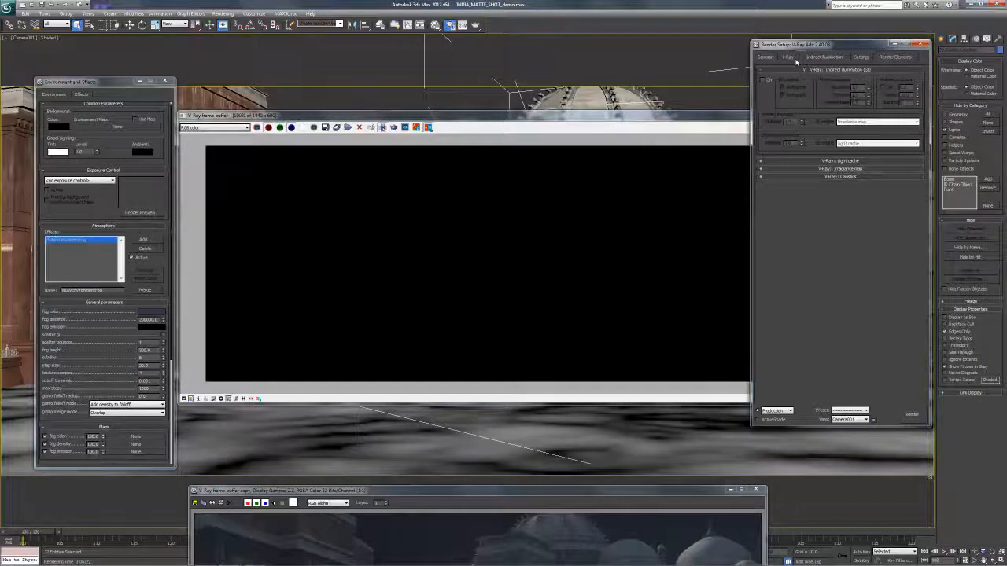
left_click(788, 58)
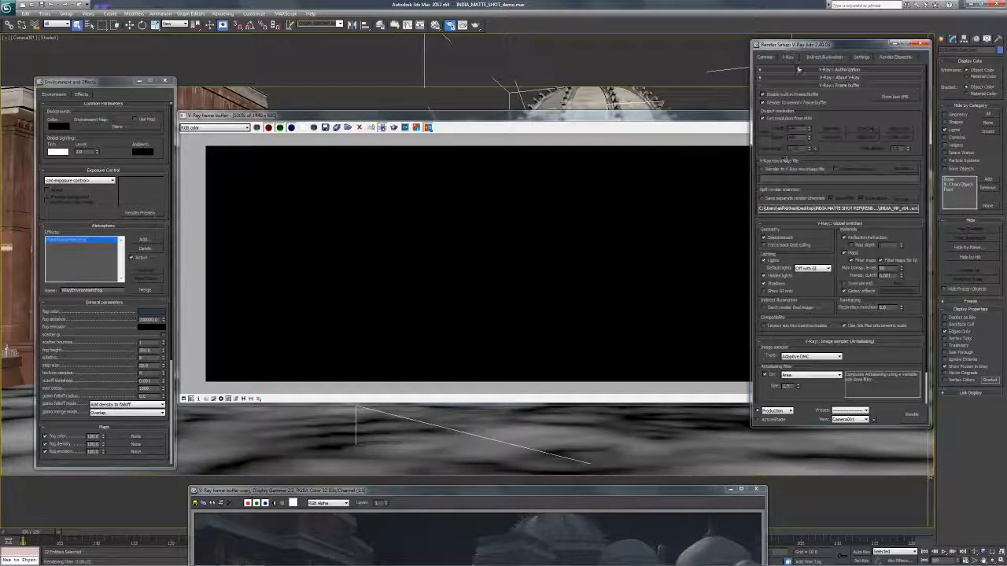
left_click(836, 85)
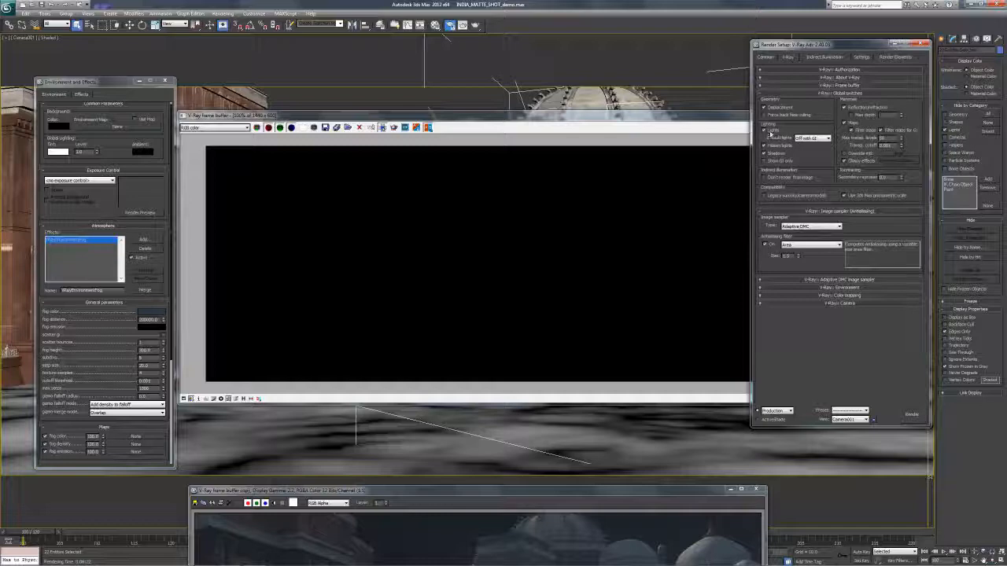
- Render the fog pass, inspect its Alpha channel in the frame buffer and return to the RGB color channel
left_click(708, 117)
left_click(793, 127)
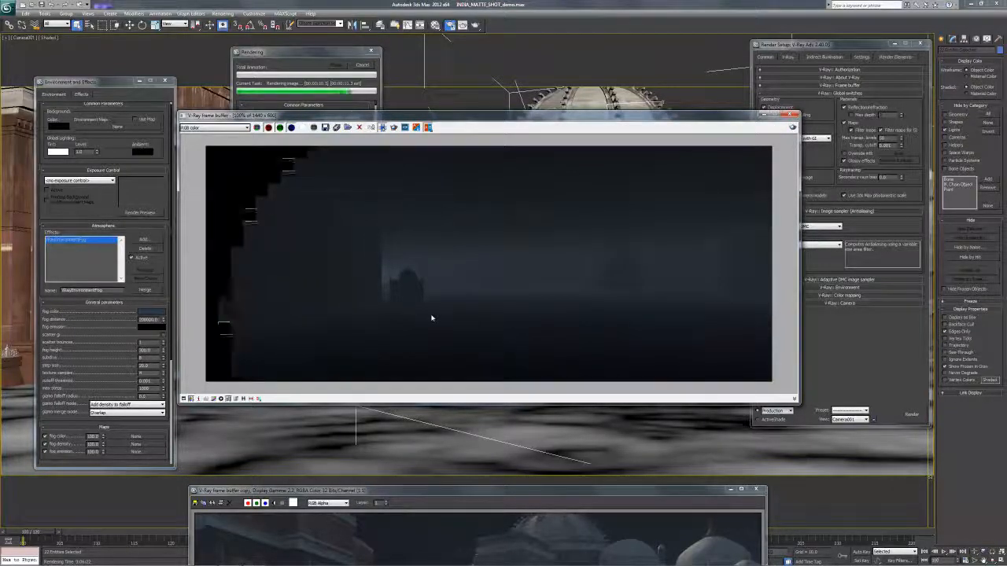
left_click(247, 127)
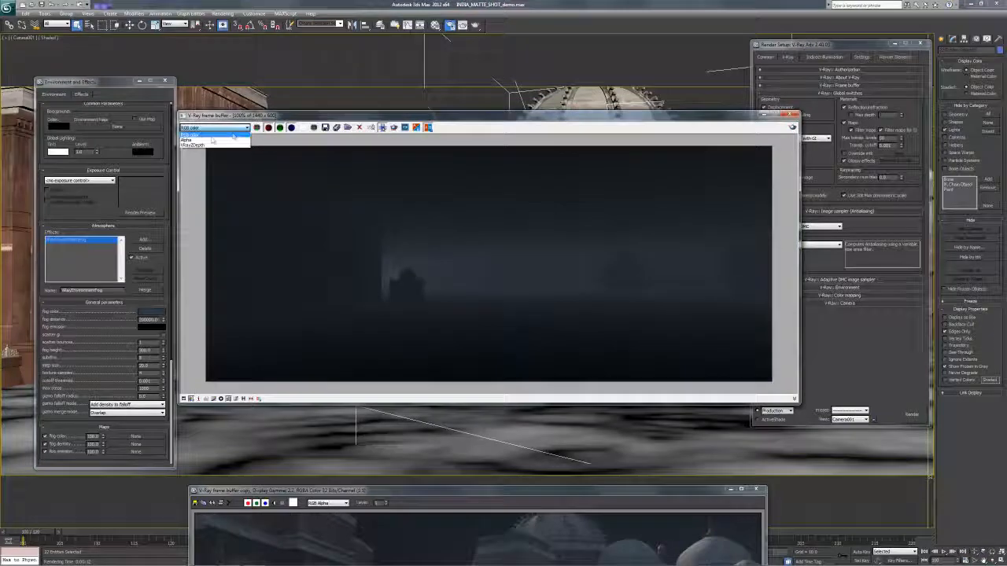
left_click(206, 140)
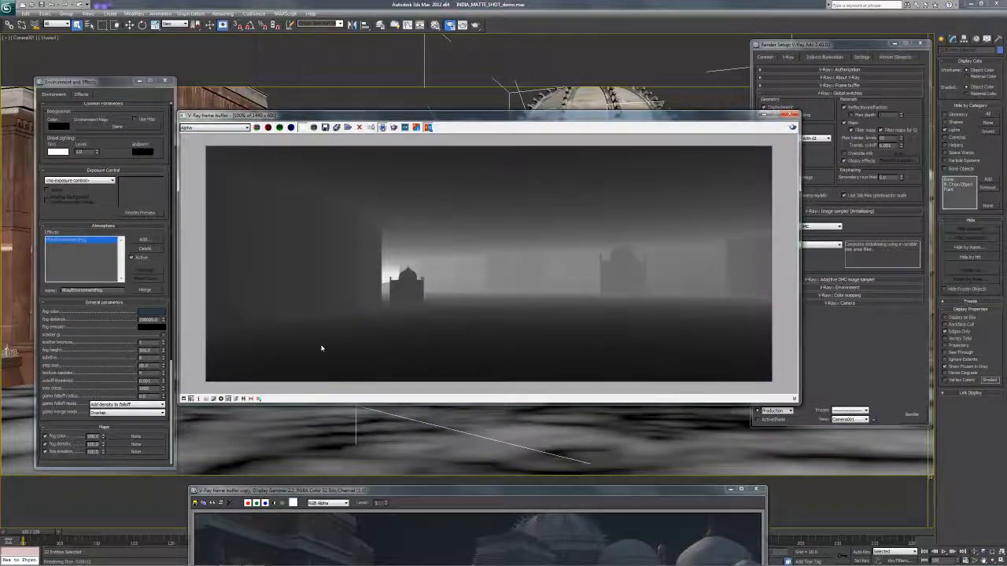
left_click(227, 128)
left_click(197, 135)
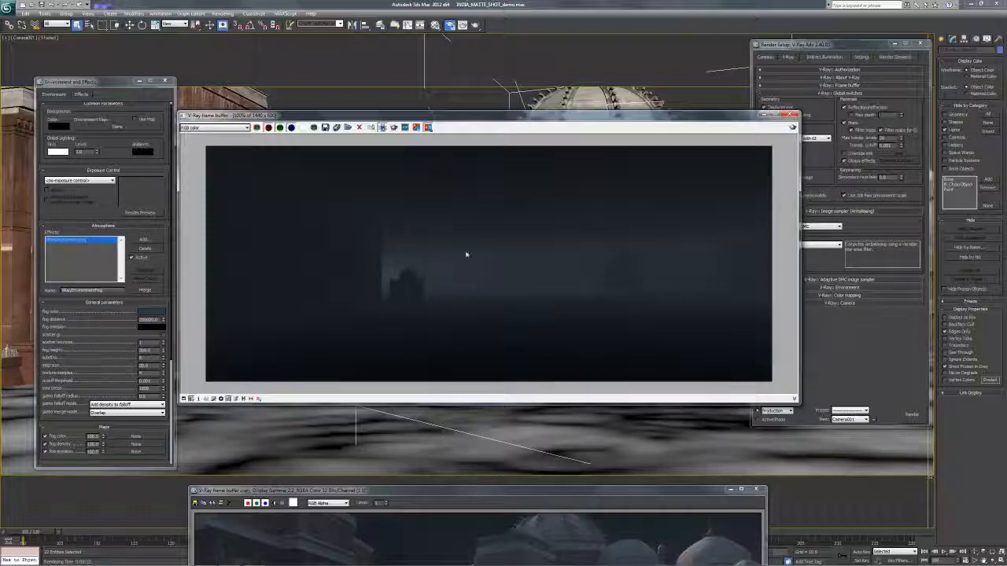
- Compare the copied beauty render with the fog pass, close the copy and reposition the frame buffer
left_click_drag(520, 490, 426, 186)
left_click(669, 180)
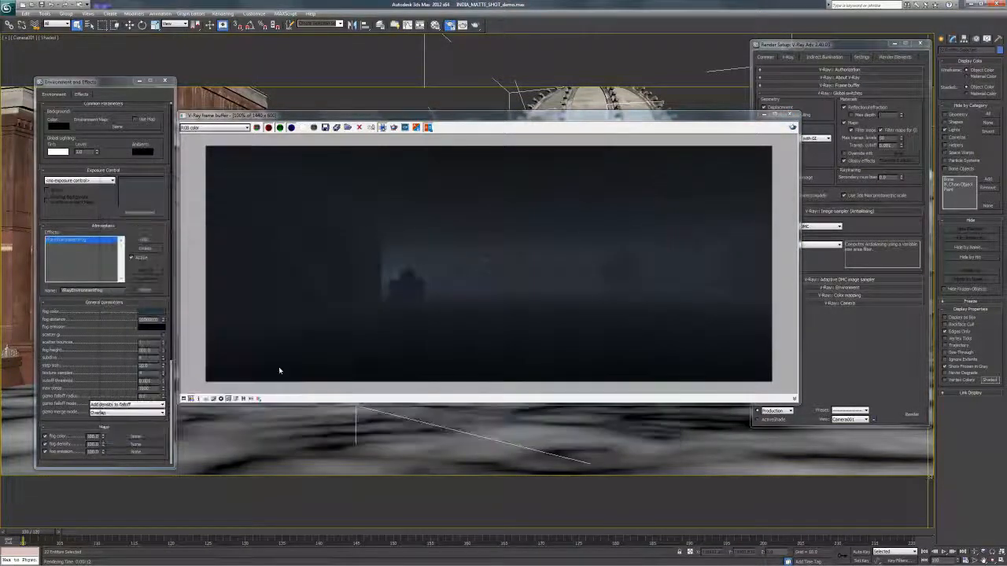
left_click_drag(533, 117, 561, 152)
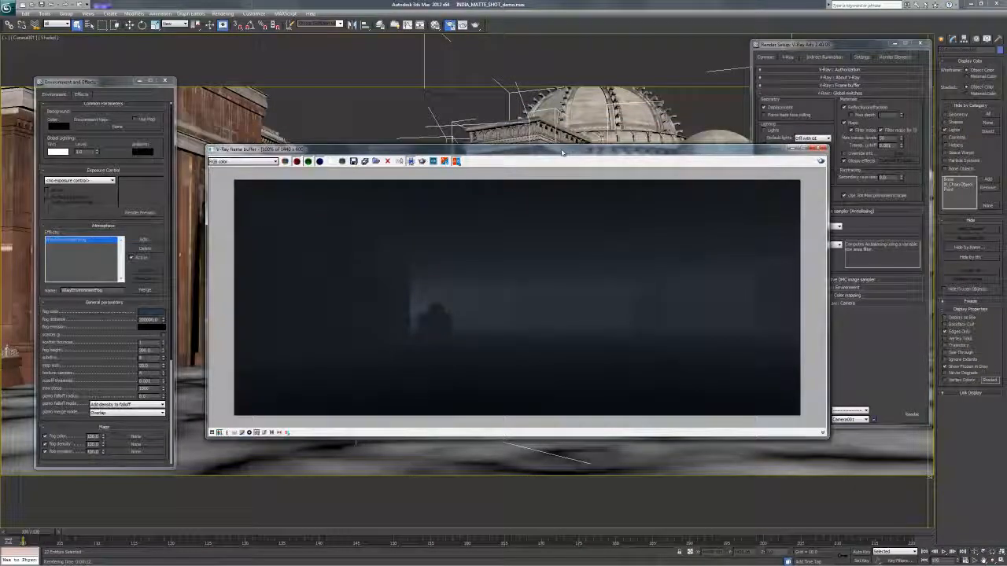
mouse_move(562, 151)
left_mouse_down()
mouse_move(554, 309)
mouse_move(565, 162)
left_mouse_up()
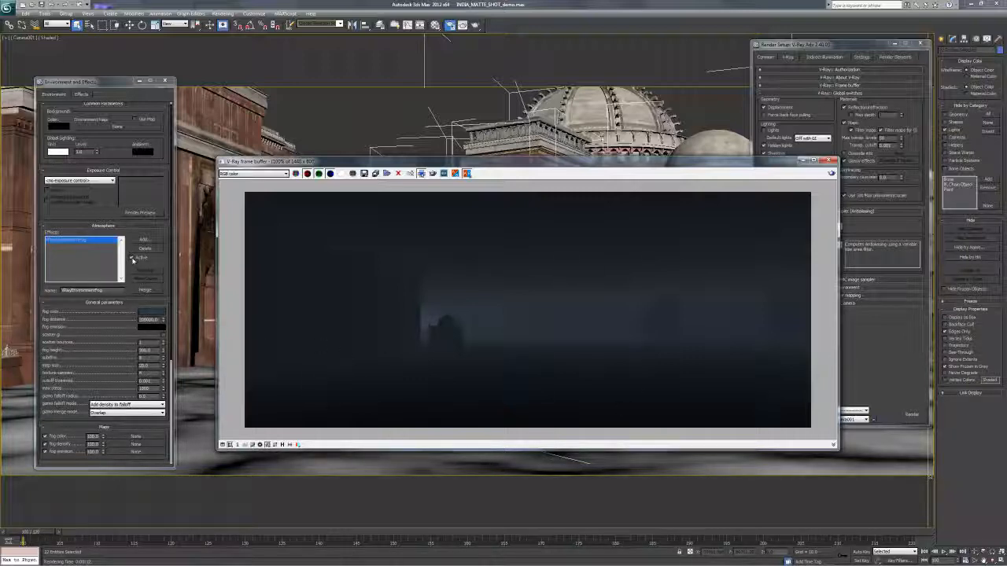
- Deactivate the VRayEnvironmentFog effect and move the frame buffer aside briefly to view the palace
left_click(133, 259)
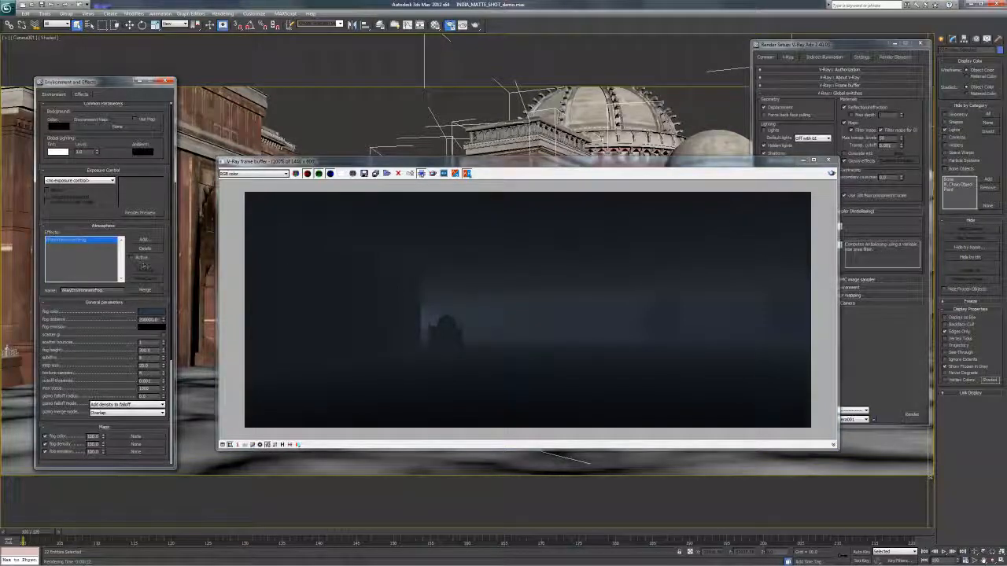
left_click_drag(533, 163, 535, 332)
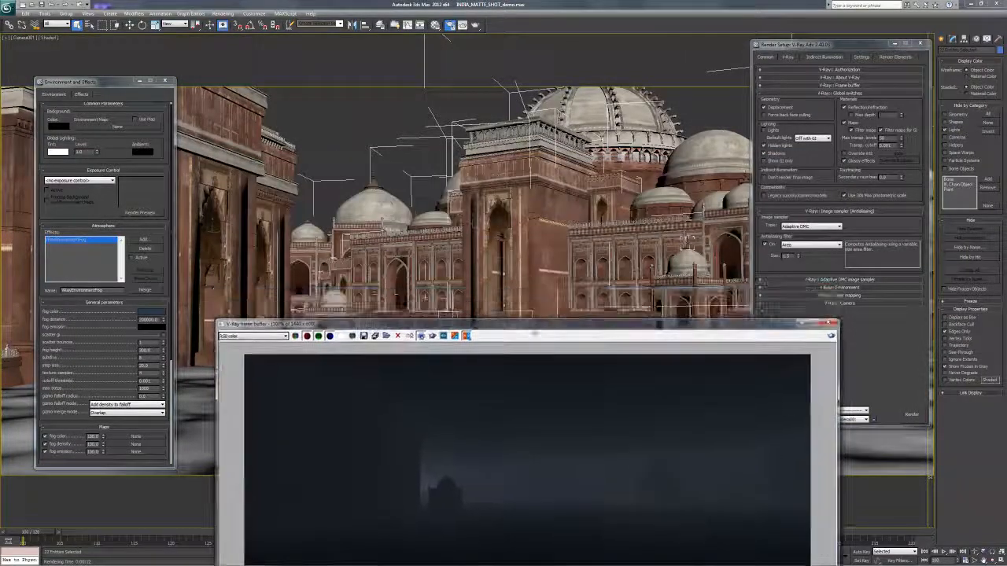
left_click_drag(378, 326, 359, 154)
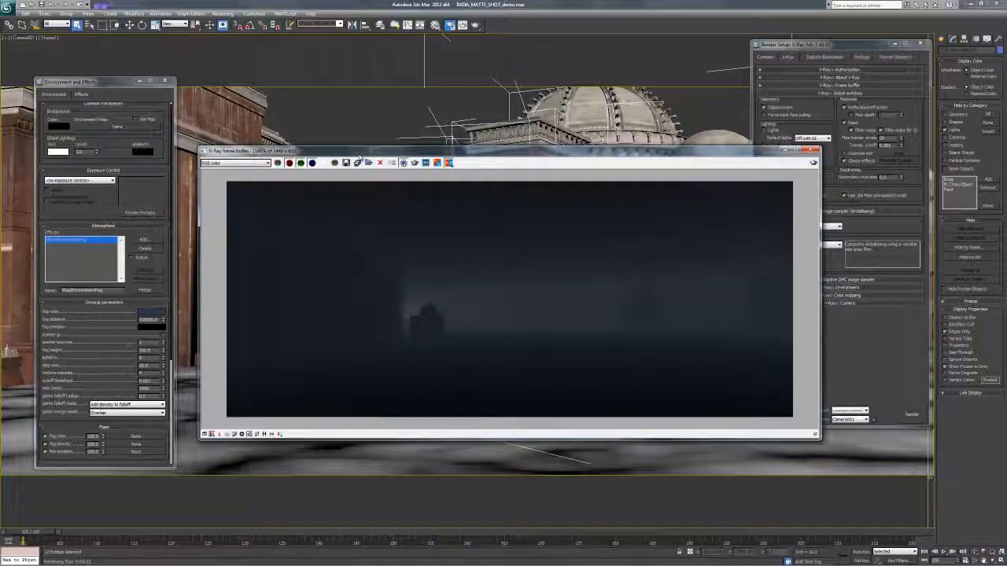
left_click_drag(382, 155, 407, 178)
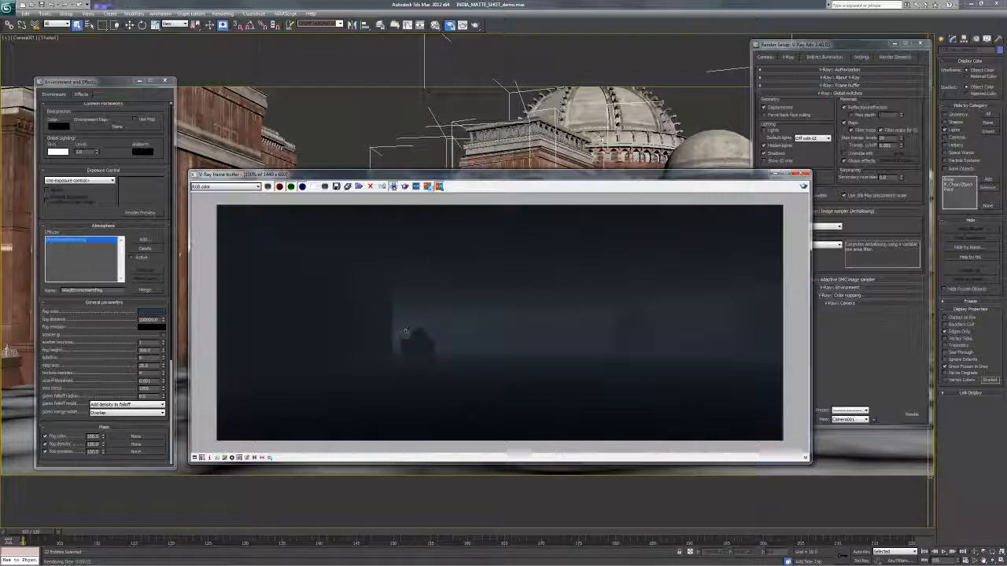
mouse_move(433, 175)
left_mouse_down()
mouse_move(423, 164)
mouse_move(433, 166)
left_mouse_up()
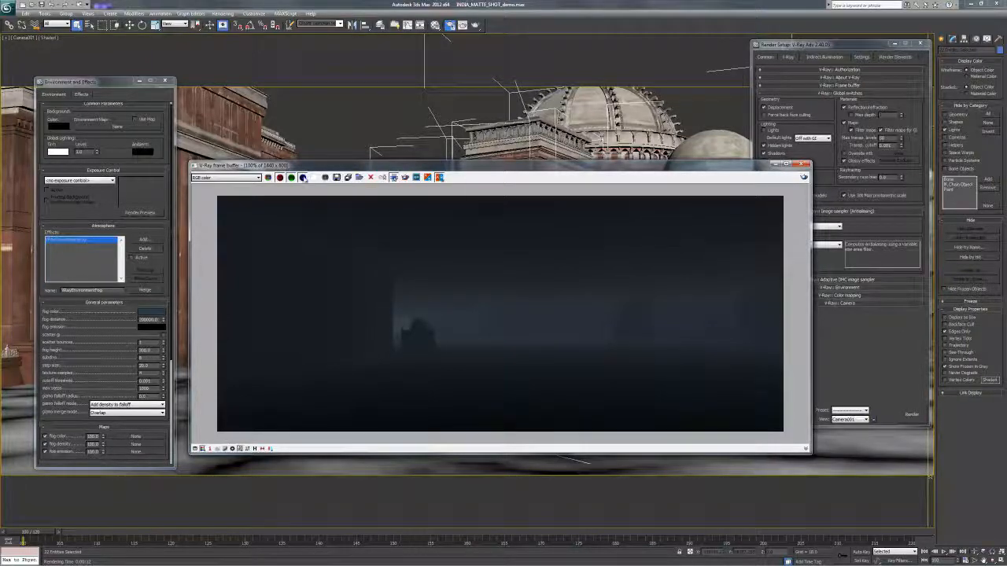
left_click_drag(302, 166, 337, 153)
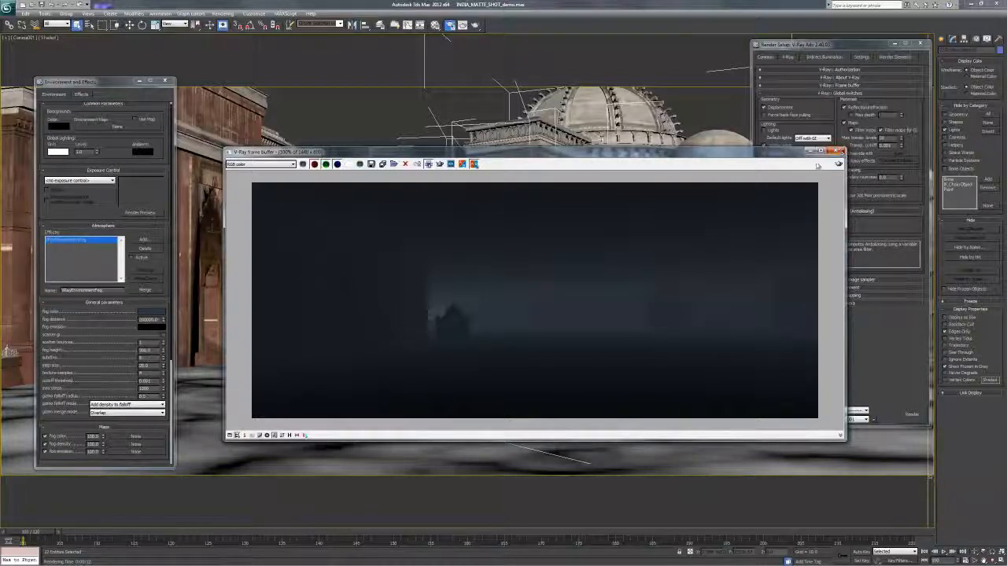
- Review the Indirect illumination and Global switches settings in the render setup, collapsing both rollouts
left_click_drag(771, 157, 726, 143)
left_click_drag(811, 46, 815, 66)
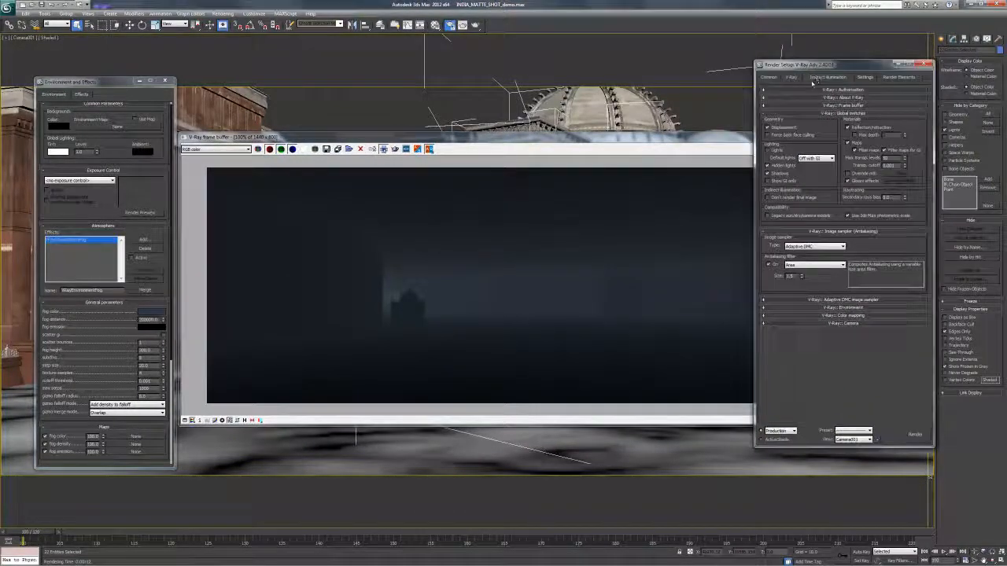
left_click(826, 77)
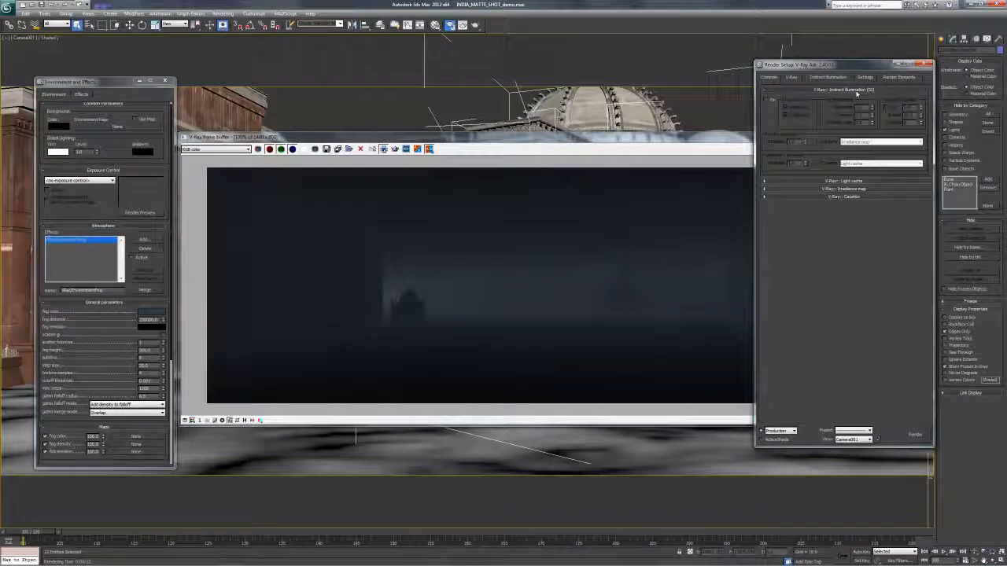
left_click(810, 89)
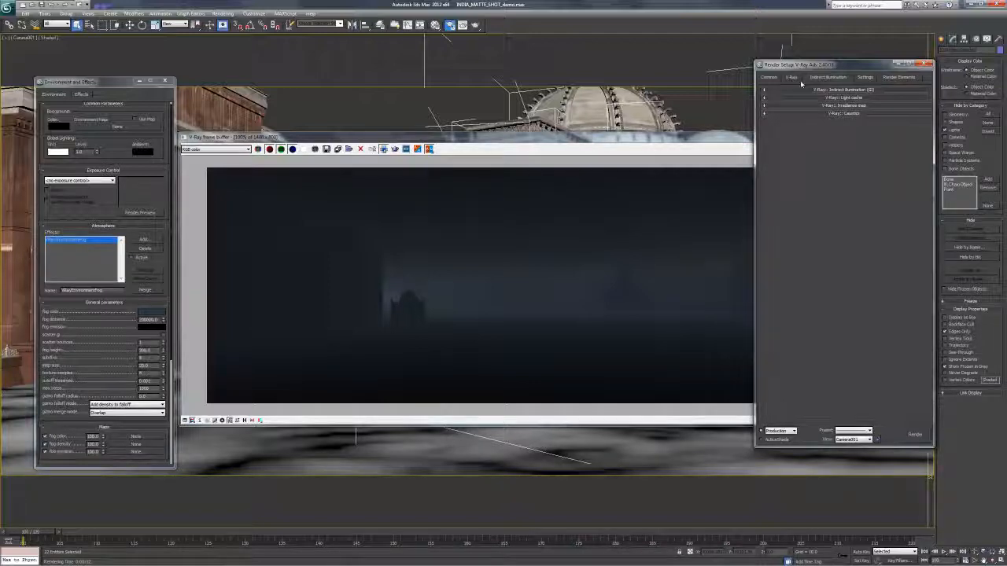
left_click(794, 78)
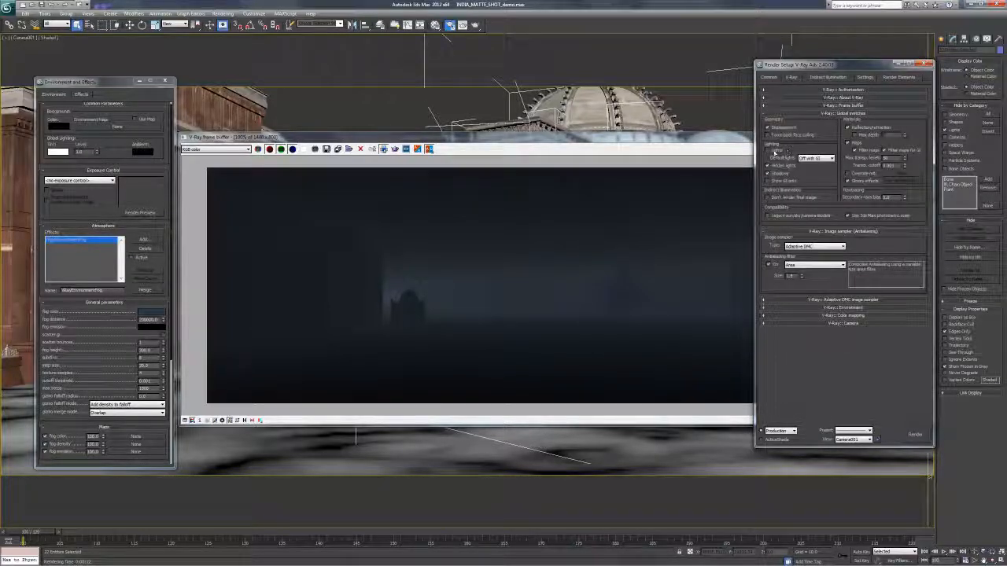
left_click(816, 114)
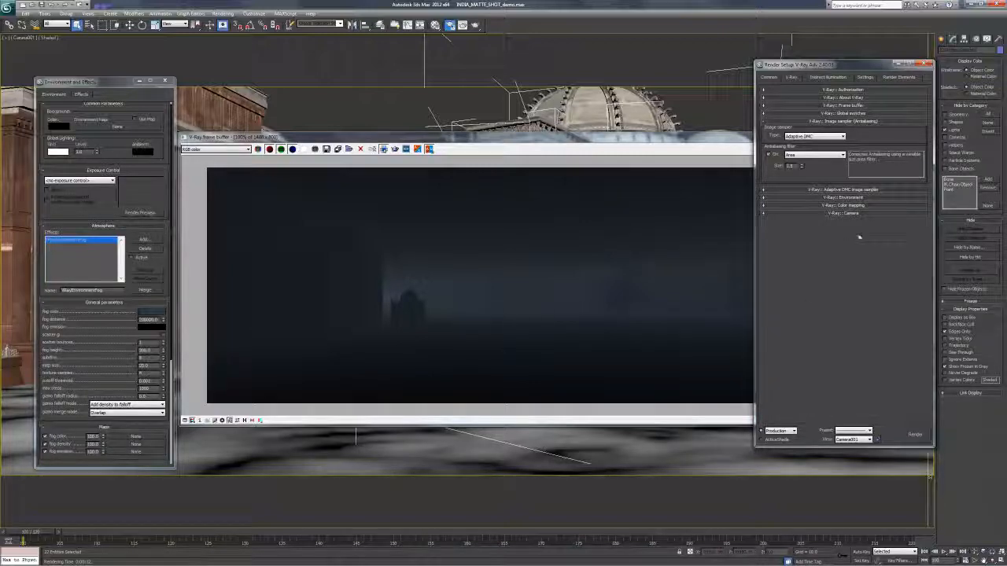
- Move the render setup and frame buffer windows apart and reactivate the VRayEnvironmentFog effect
left_click_drag(785, 63, 804, 56)
left_click_drag(629, 139, 608, 140)
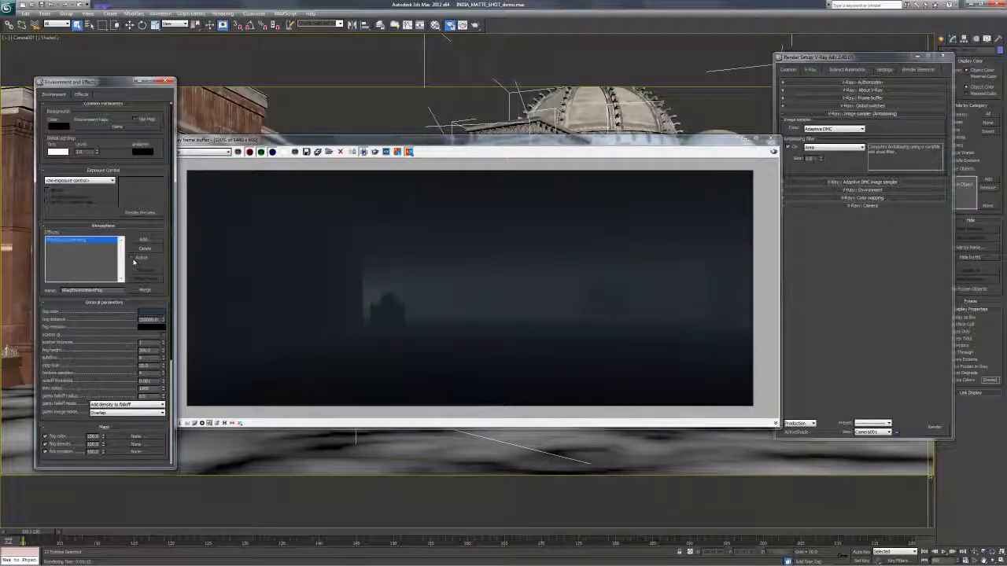
left_click_drag(160, 262, 162, 231)
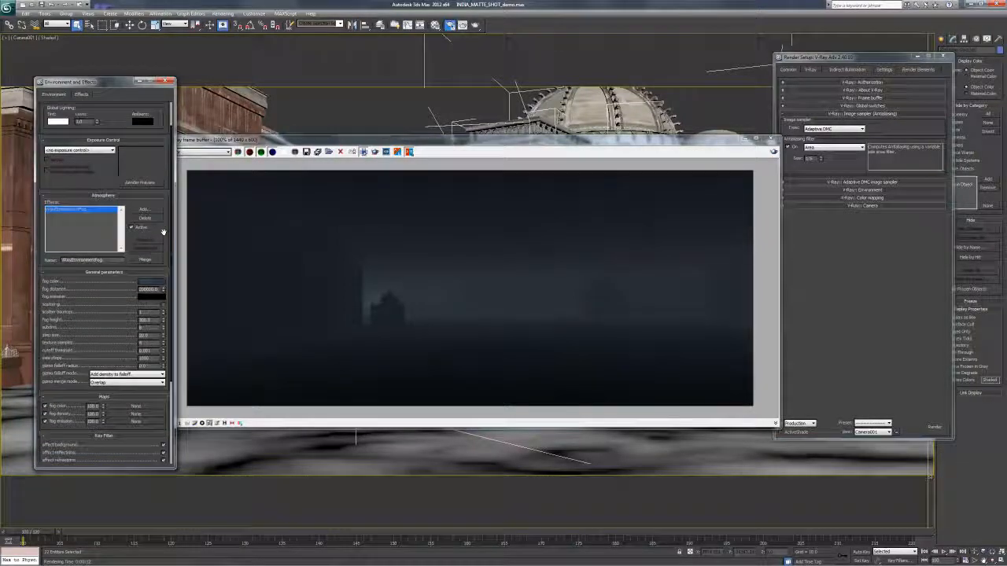
- Close the Environment and Effects window and the V-Ray frame buffer to expose the camera view
left_click(165, 81)
left_click_drag(295, 144, 197, 151)
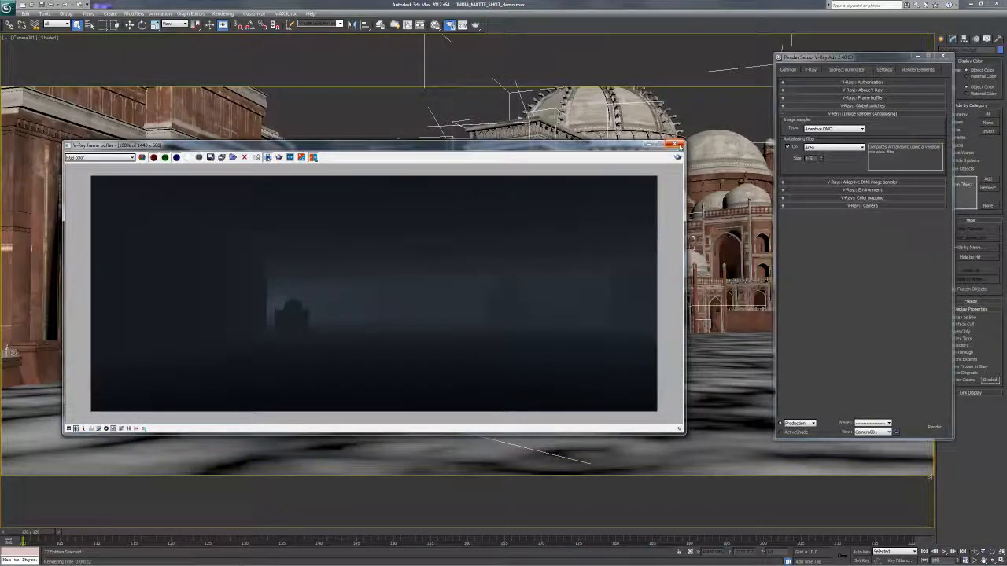
left_click(678, 146)
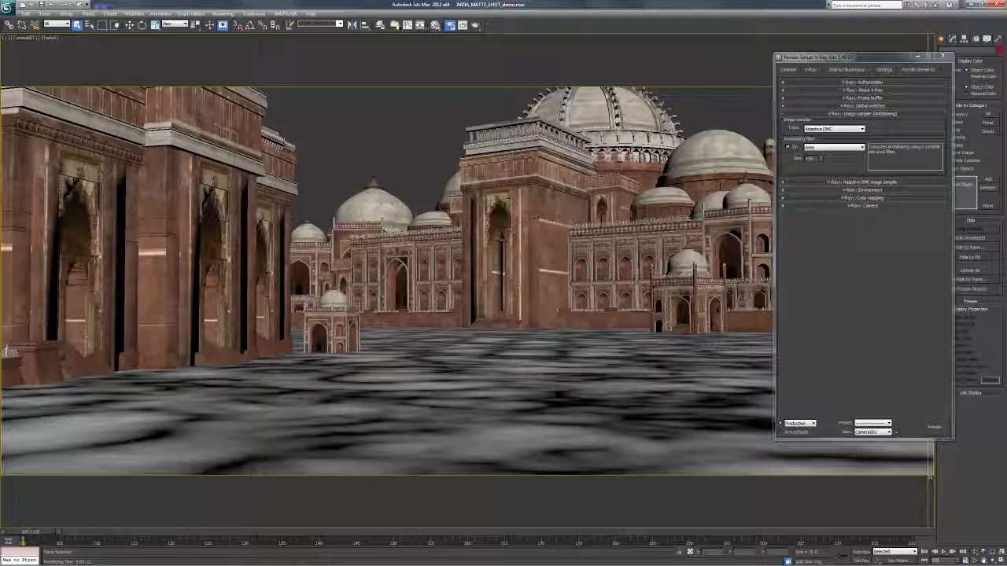
- Freeze the three layers other than the default layer and close the layer manager
left_click(380, 25)
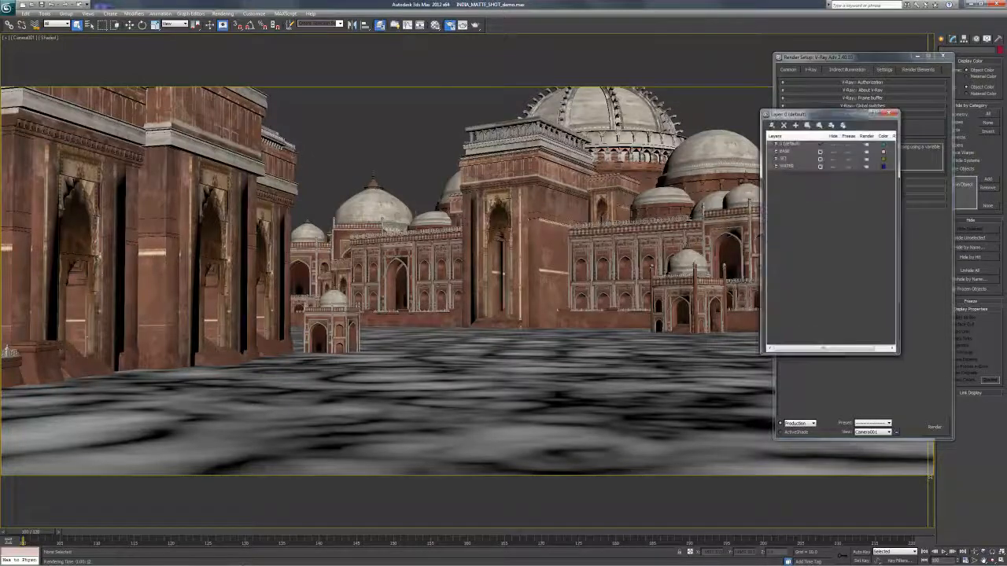
left_click(849, 166)
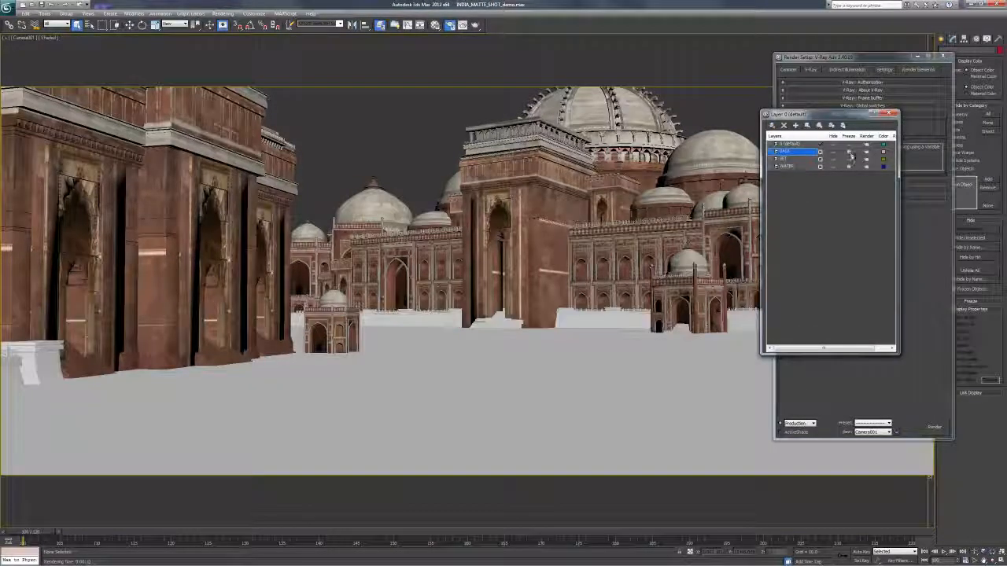
left_click(849, 158)
left_click(890, 117)
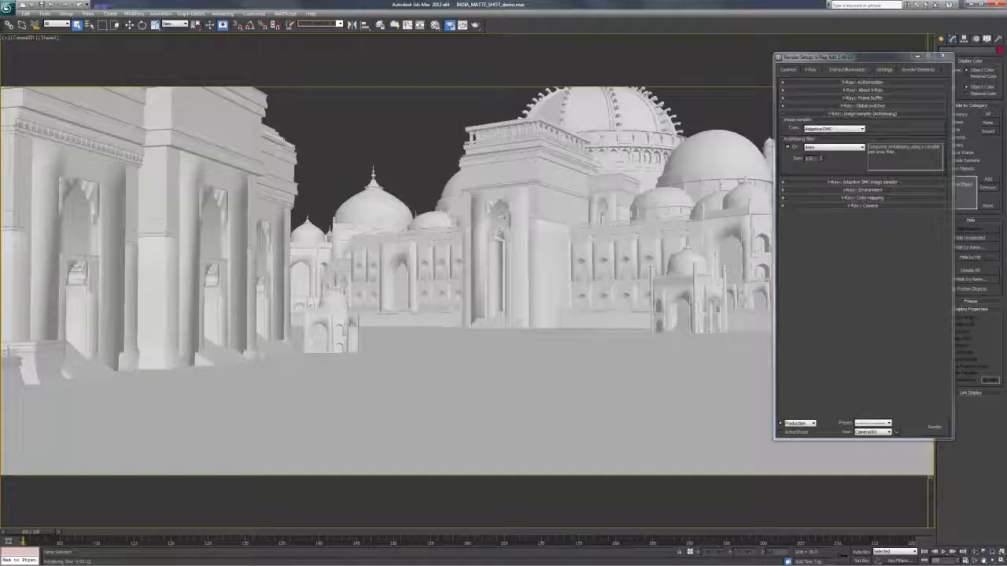
- Examine the scene layout from above in the Perspective view, including the camera, the main palace and the distant building
key("p")
scroll(447, 193, "down", 10)
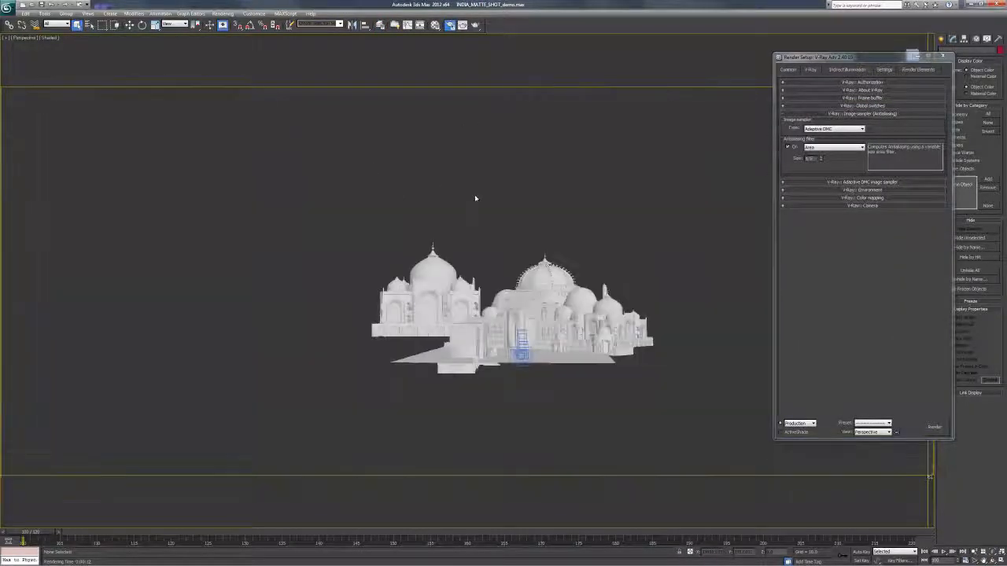
middle_click_drag(454, 225, 533, 238, "alt")
scroll(541, 256, "down", 3)
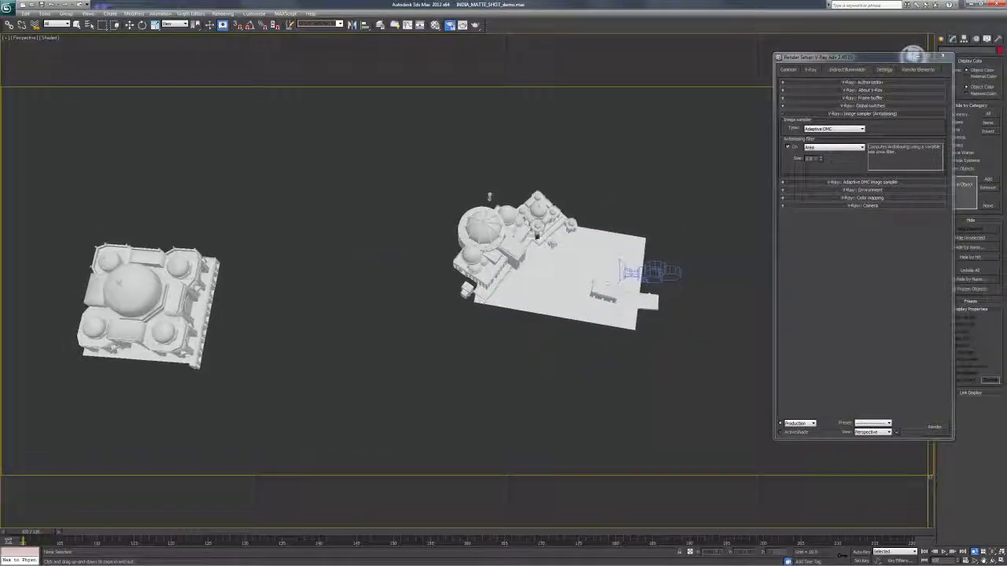
right_click(619, 299)
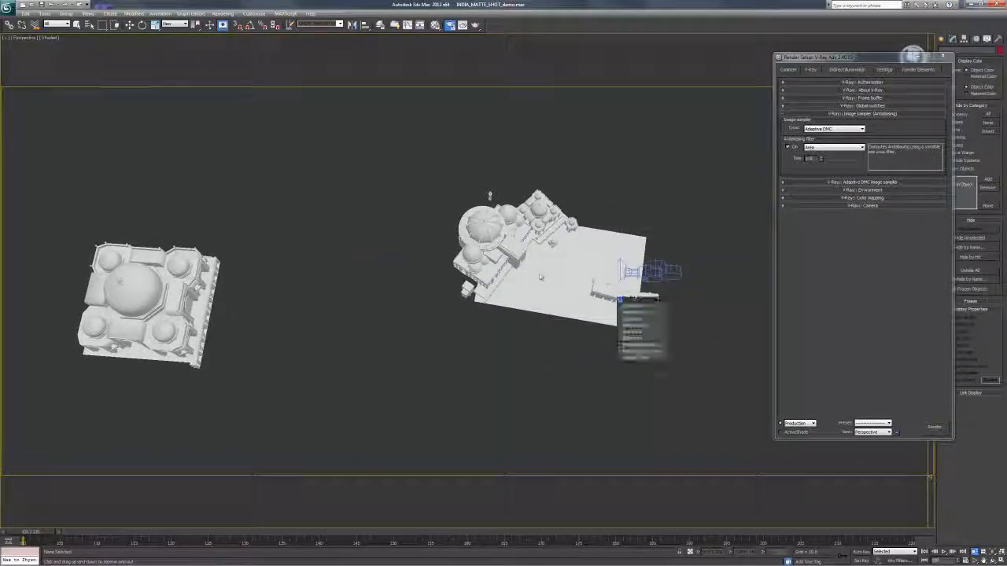
left_click(564, 362)
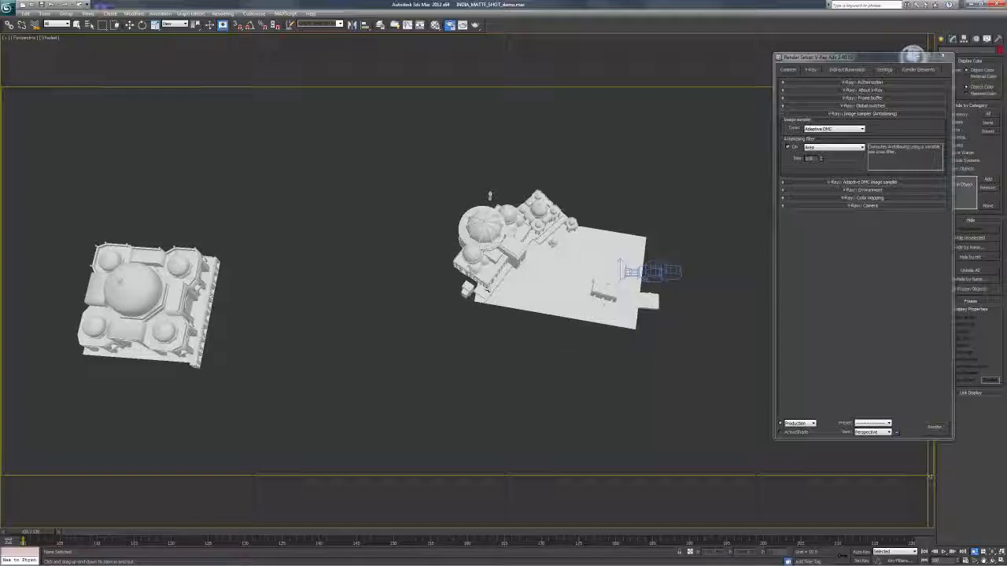
middle_click_drag(488, 289, 479, 294, "alt")
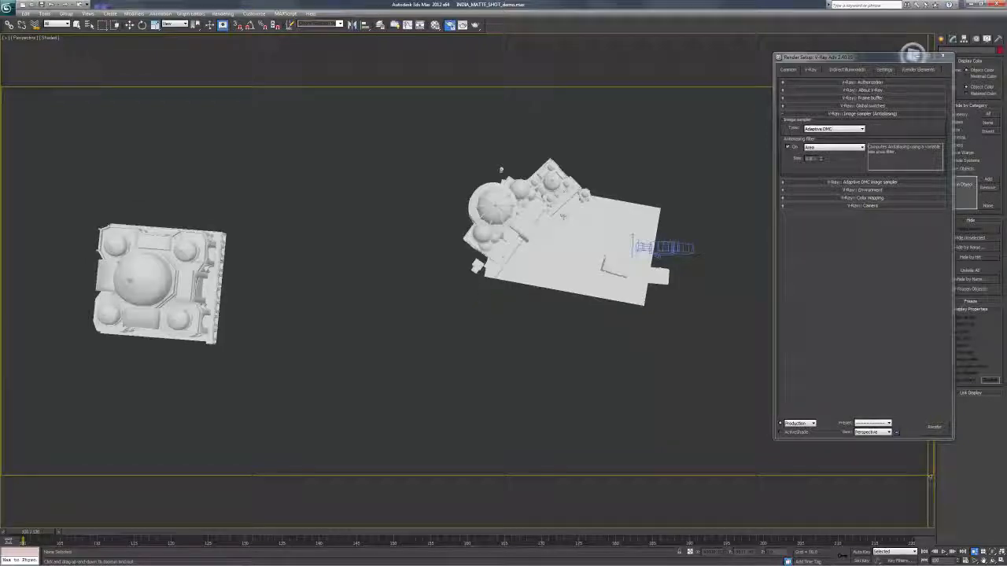
middle_click_drag(515, 207, 571, 259)
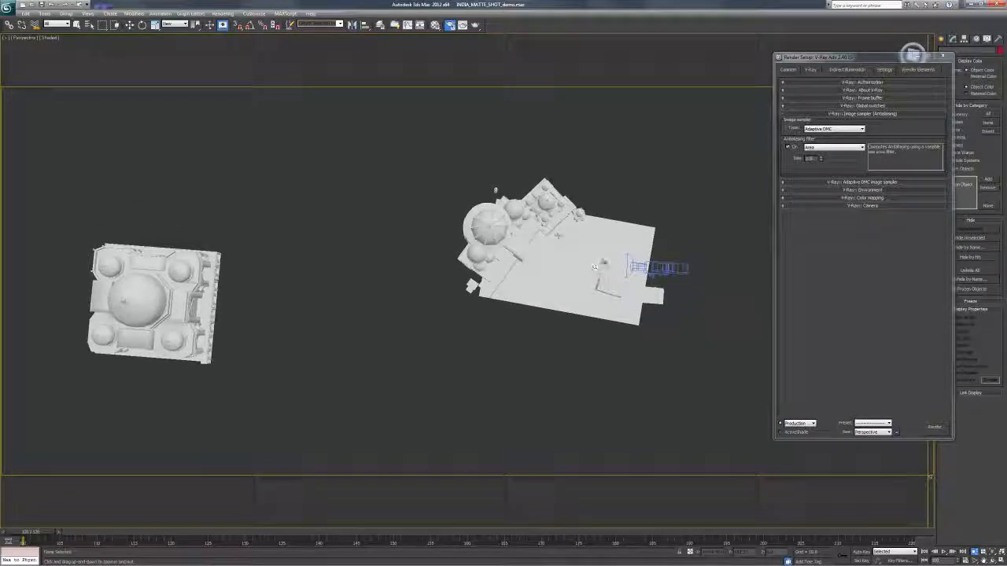
middle_click_drag(554, 235, 543, 248)
middle_click_drag(606, 264, 621, 235)
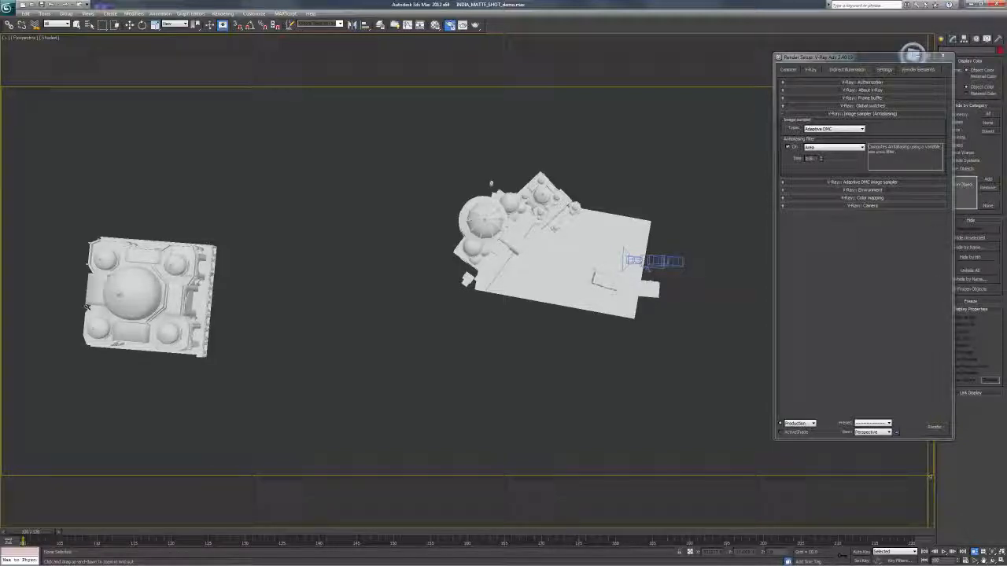
- Review the Render Elements settings and look through the available elements down to VRayZDepth without adding another one
left_click_drag(841, 57, 804, 56)
left_click(870, 68)
left_click_drag(865, 55, 809, 56)
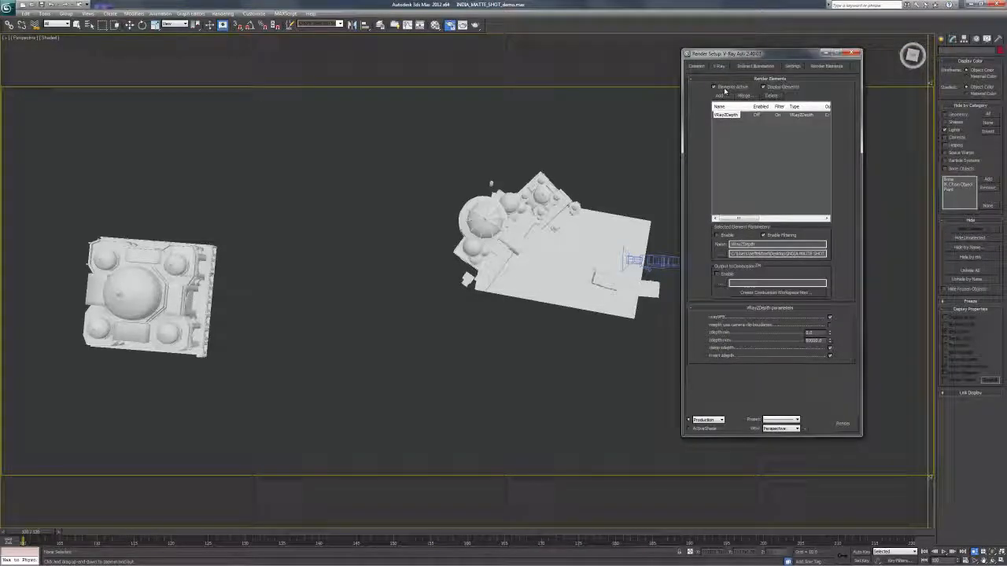
left_click(716, 87)
left_click(719, 95)
left_click_drag(744, 150, 590, 134)
left_click_drag(663, 192, 667, 263)
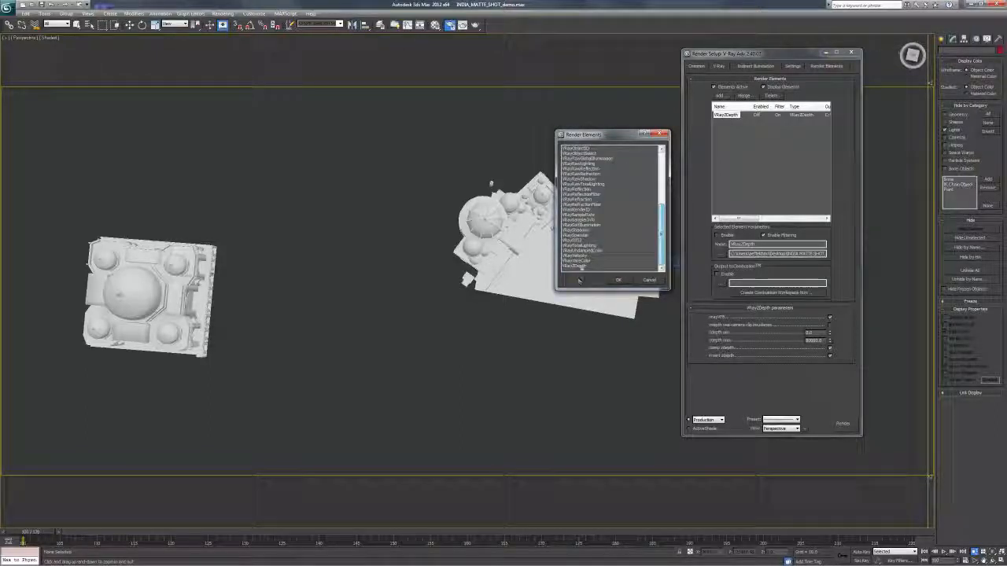
left_click(647, 280)
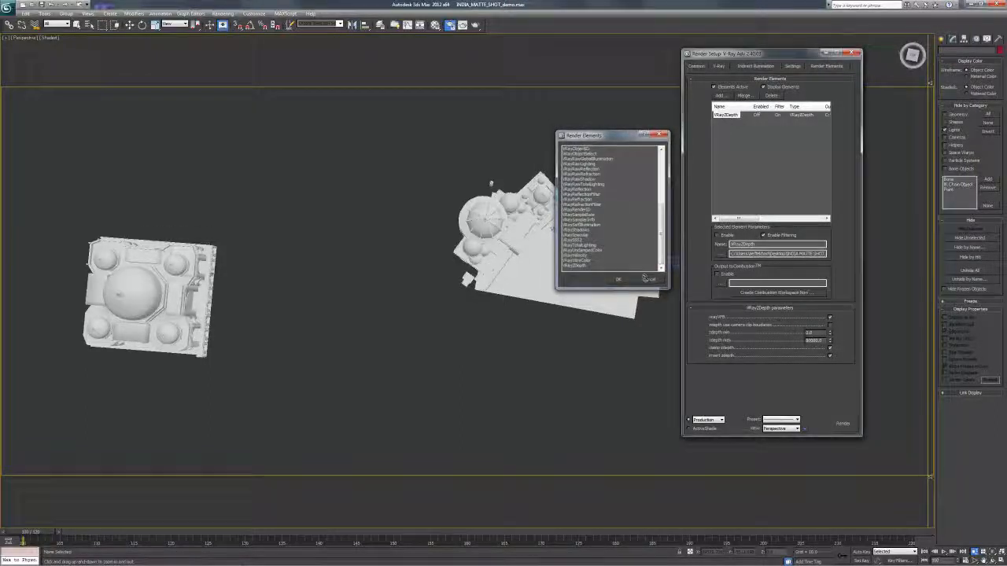
- Examine the zdepth max parameter of the VRayZDepth element and compare it with the scene's extent
left_click_drag(783, 55, 822, 37)
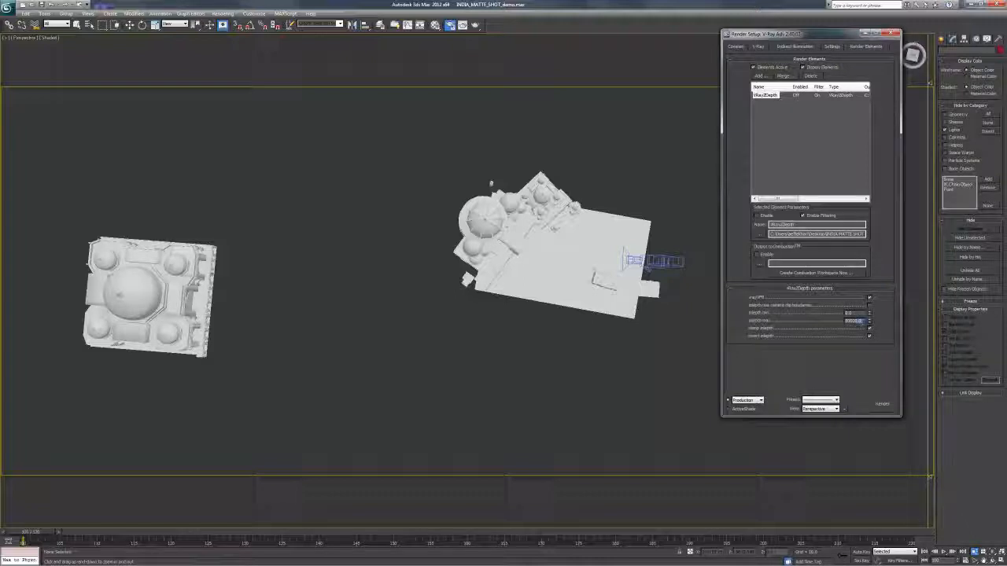
double_click(854, 321)
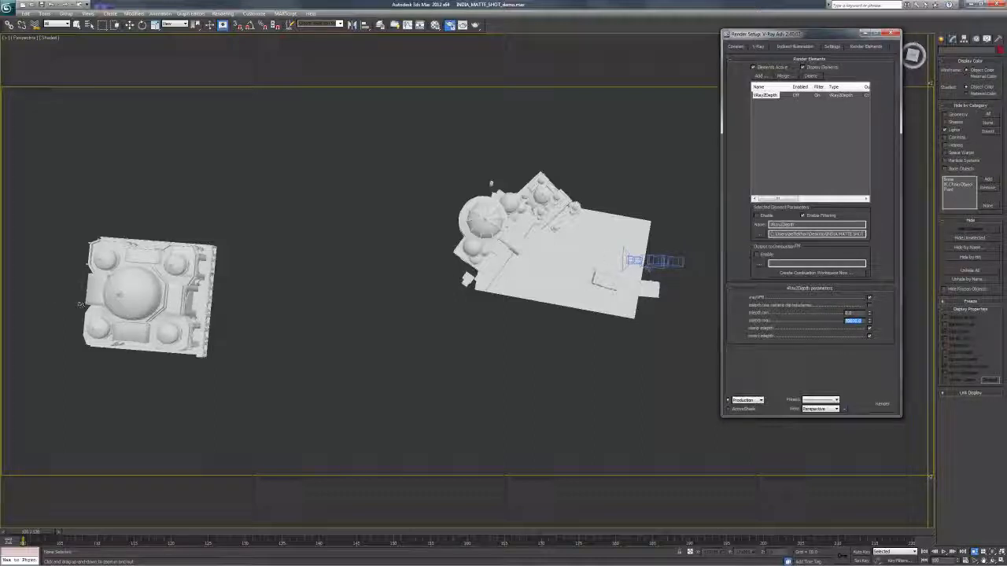
left_click_drag(778, 34, 803, 36)
mouse_move(384, 271)
middle_mouse_down()
mouse_move(387, 261)
mouse_move(387, 281)
middle_mouse_up()
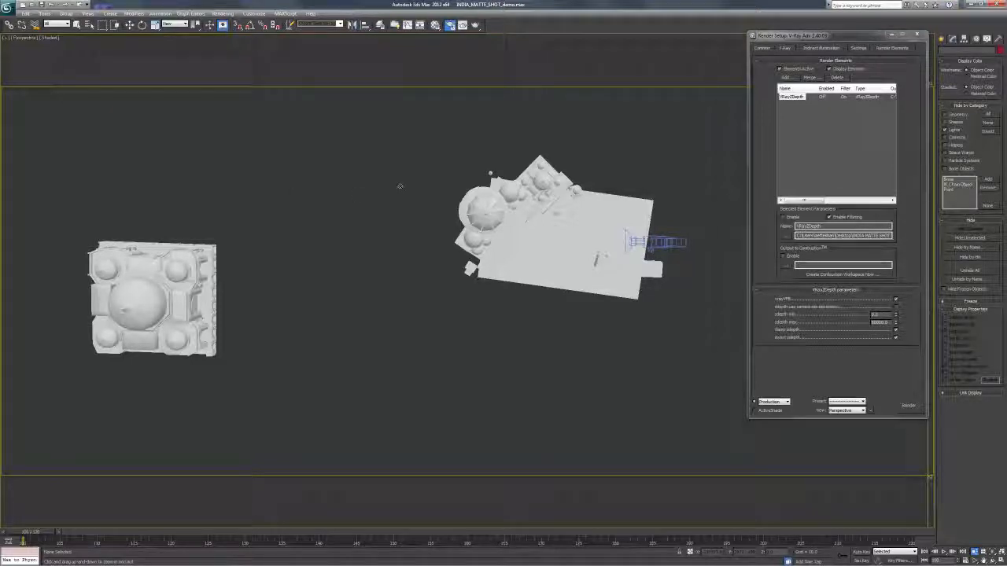
- Draw a Tape helper in the Top view from the camera to beyond the distant domed building, replacing the first attempt with a longer one
key("t")
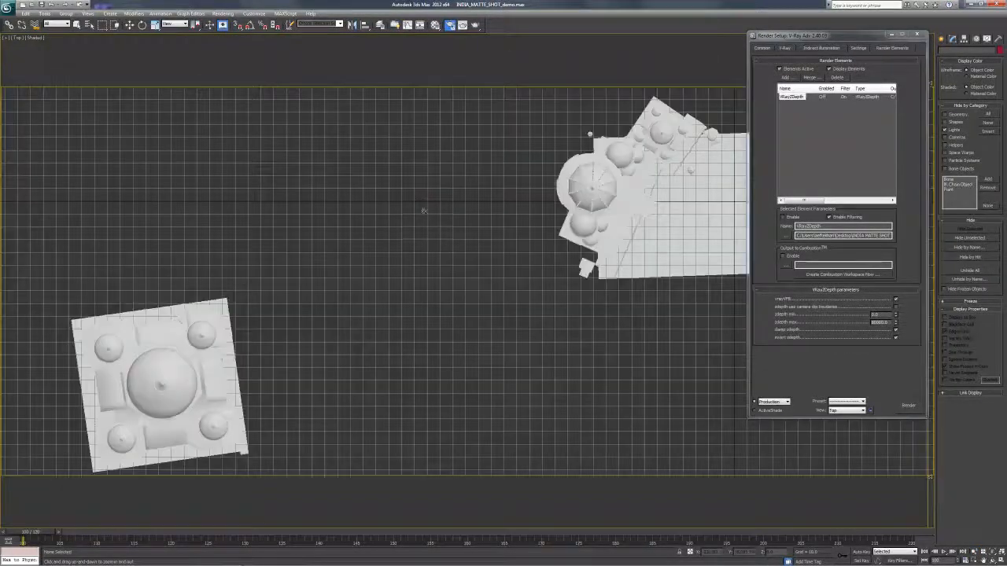
scroll(484, 236, "down", 8)
scroll(484, 236, "up", 3)
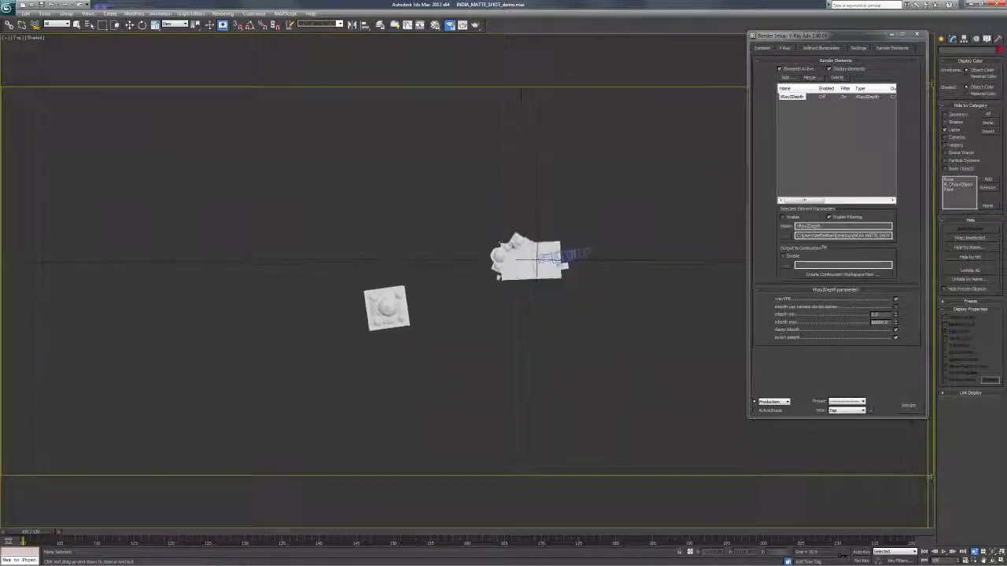
scroll(525, 232, "up", 2)
middle_click_drag(526, 231, 475, 224)
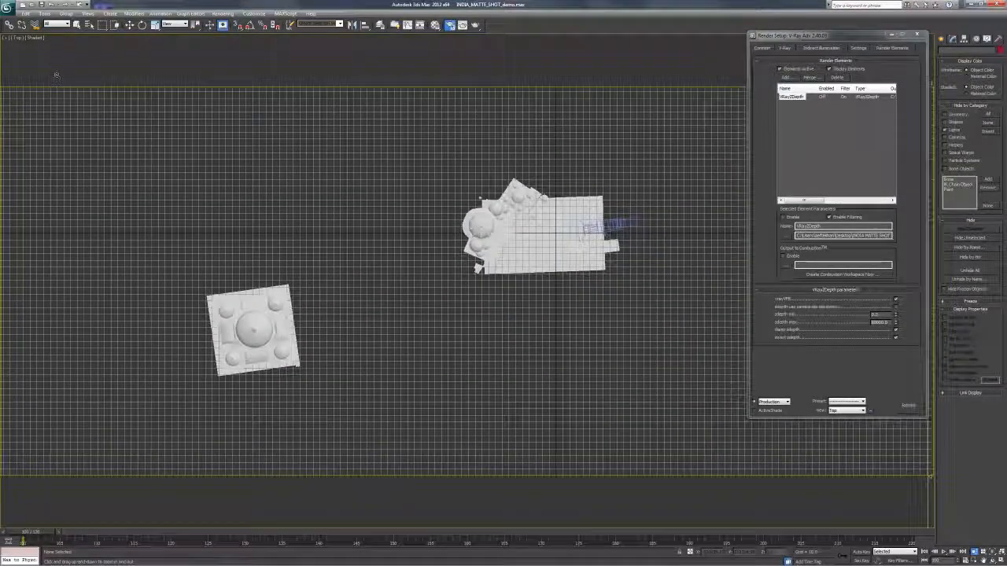
left_click(110, 14)
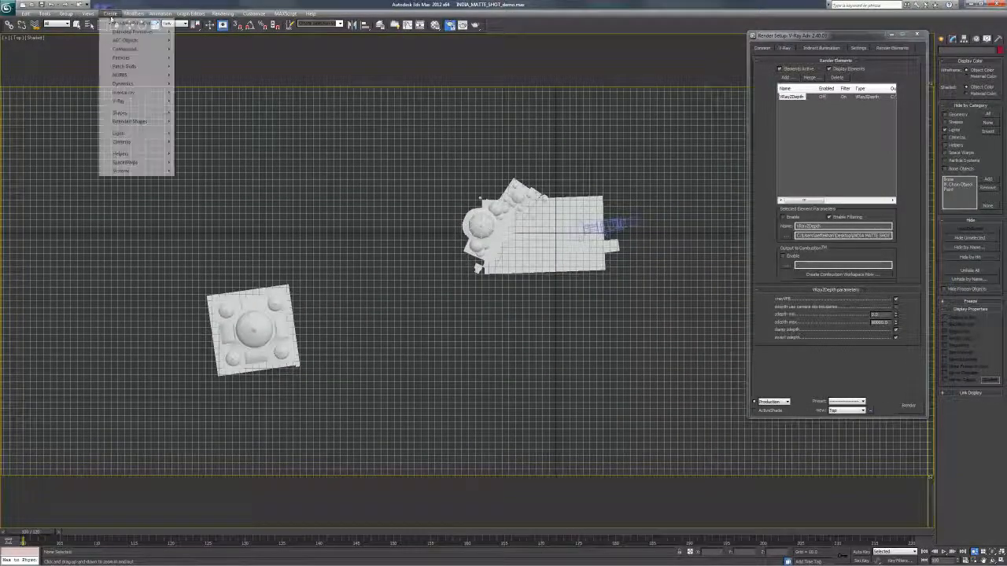
mouse_move(126, 154)
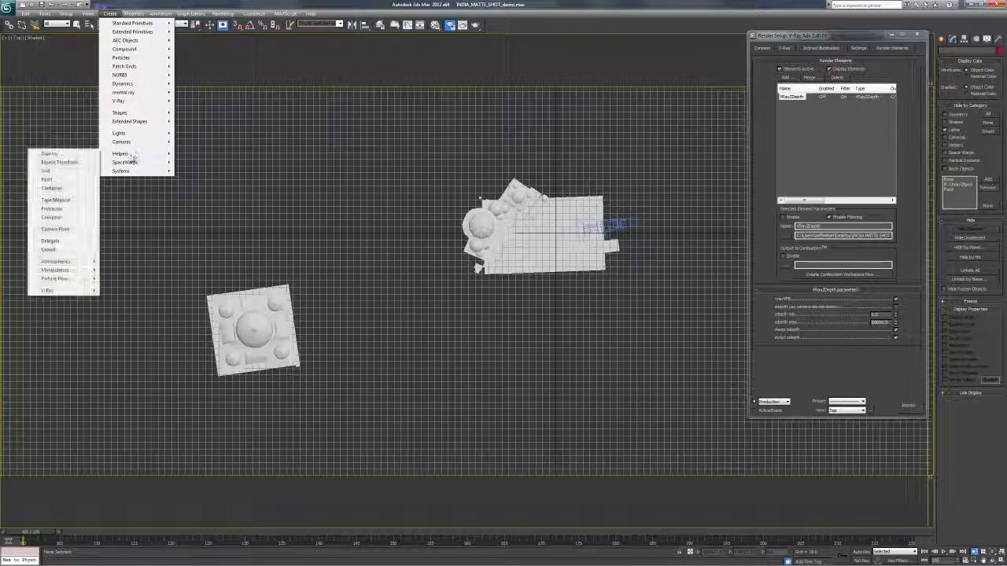
left_click(56, 200)
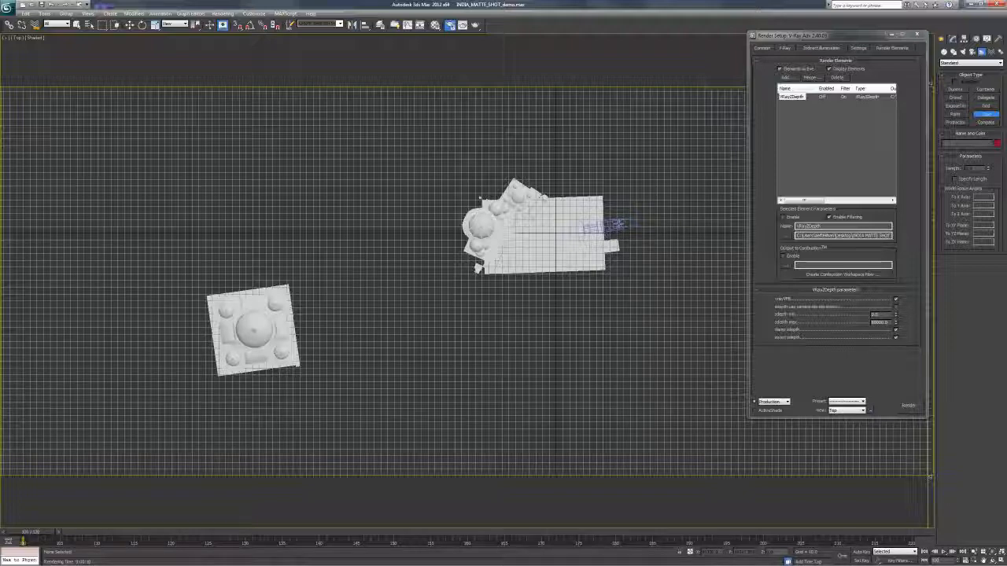
left_click(613, 227)
left_click_drag(613, 227, 168, 359)
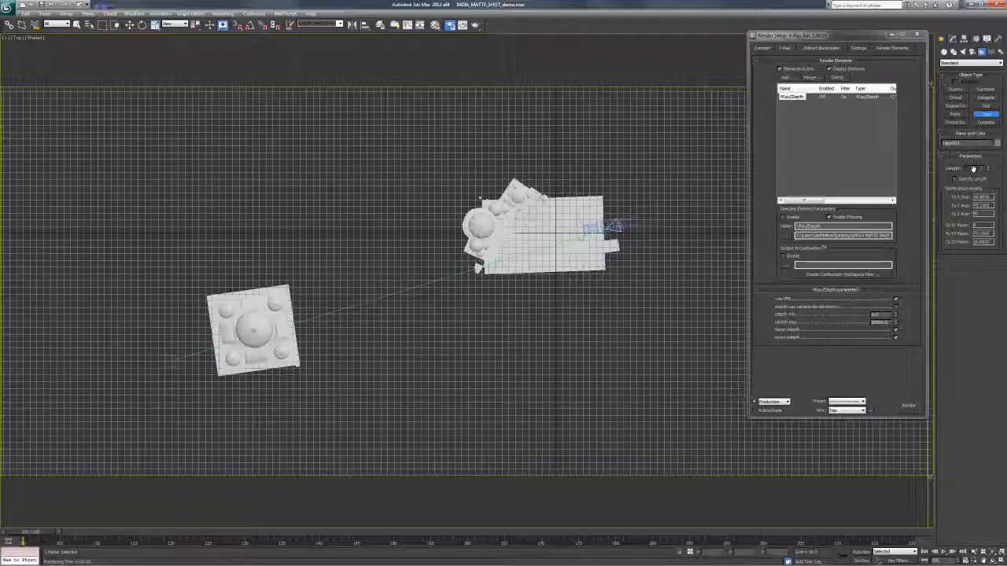
key("Delete")
left_click_drag(623, 224, 131, 376)
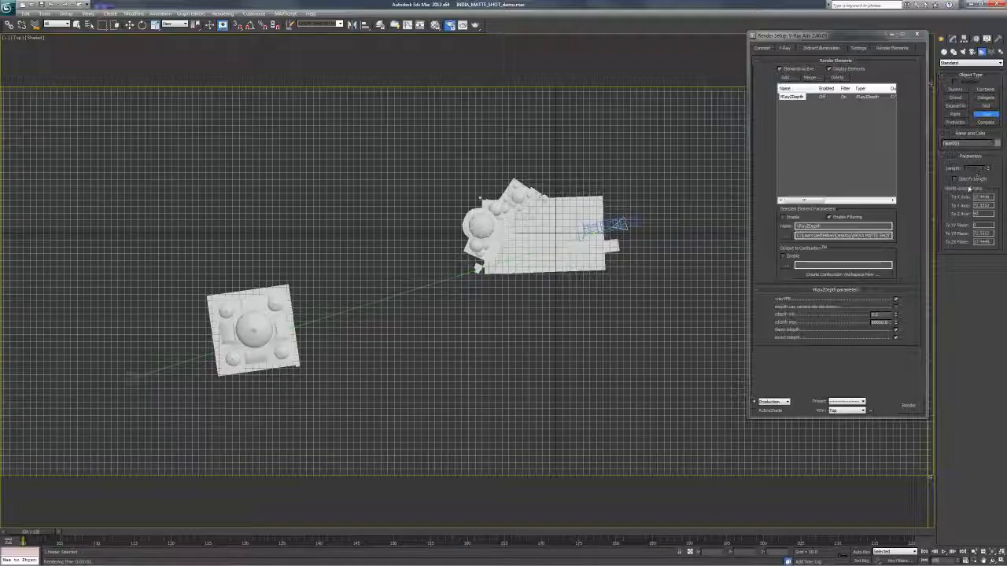
- Raise the zdepth max of the VRayZDepth element to suit the distance from the camera to beyond the farthest building
left_click_drag(891, 37, 794, 50)
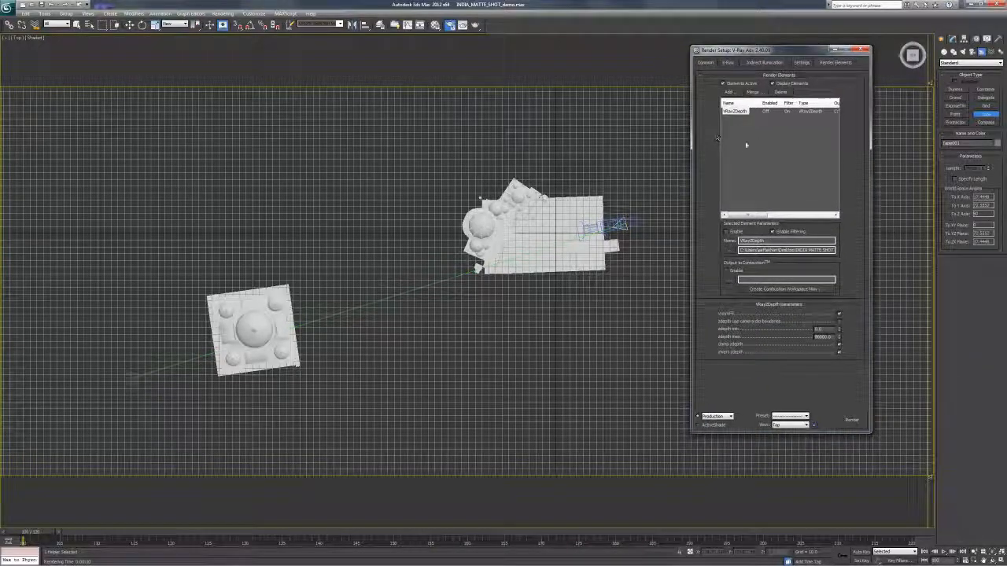
left_click(734, 111)
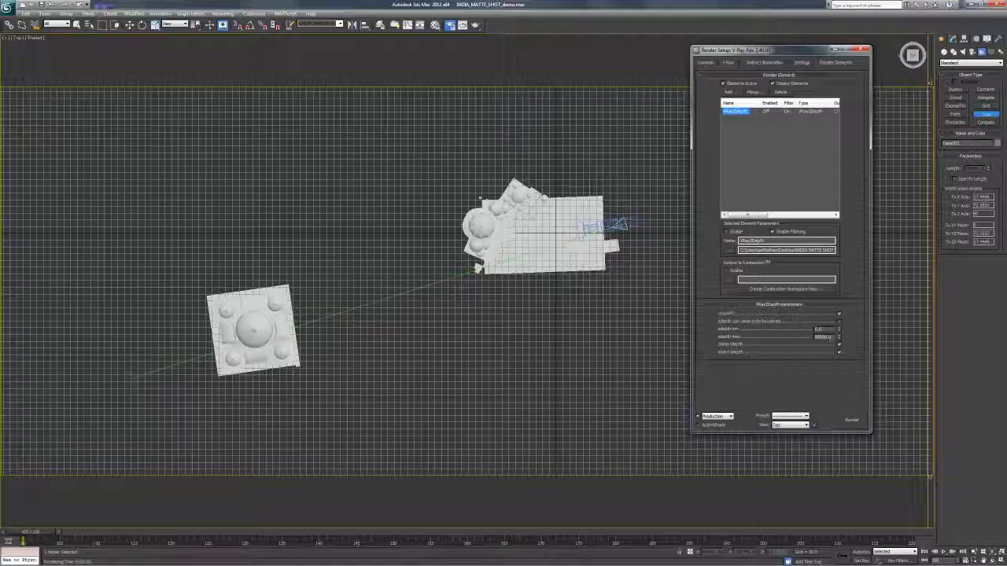
double_click(821, 337)
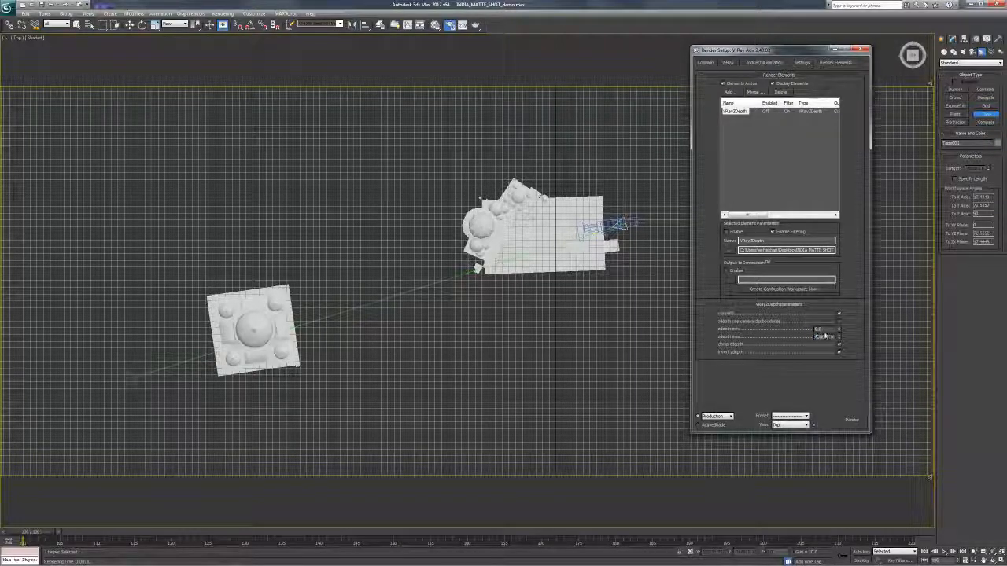
left_click(831, 337)
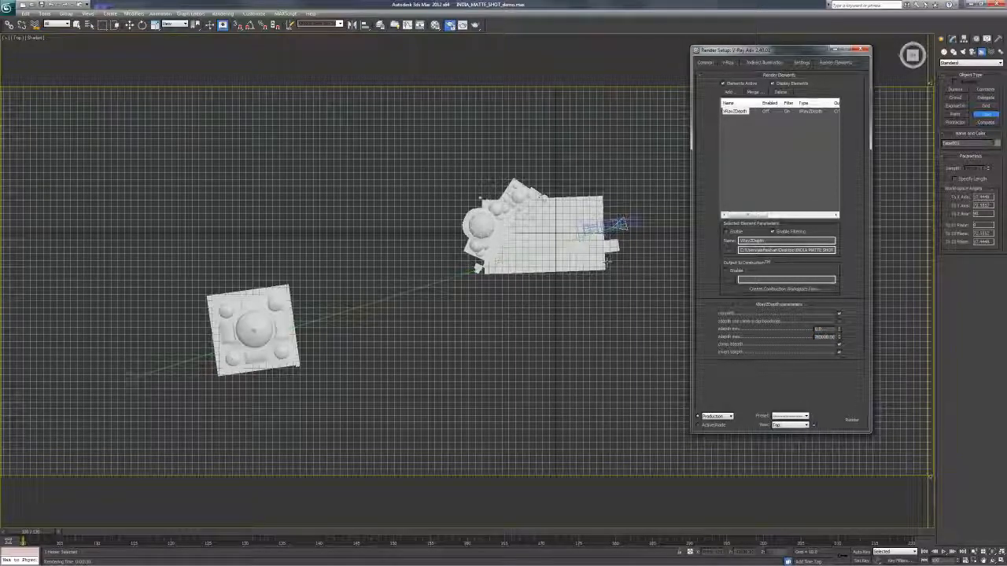
- Render the Camera001 view and display the VRayZDepth channel in the V-Ray frame buffer
key("c")
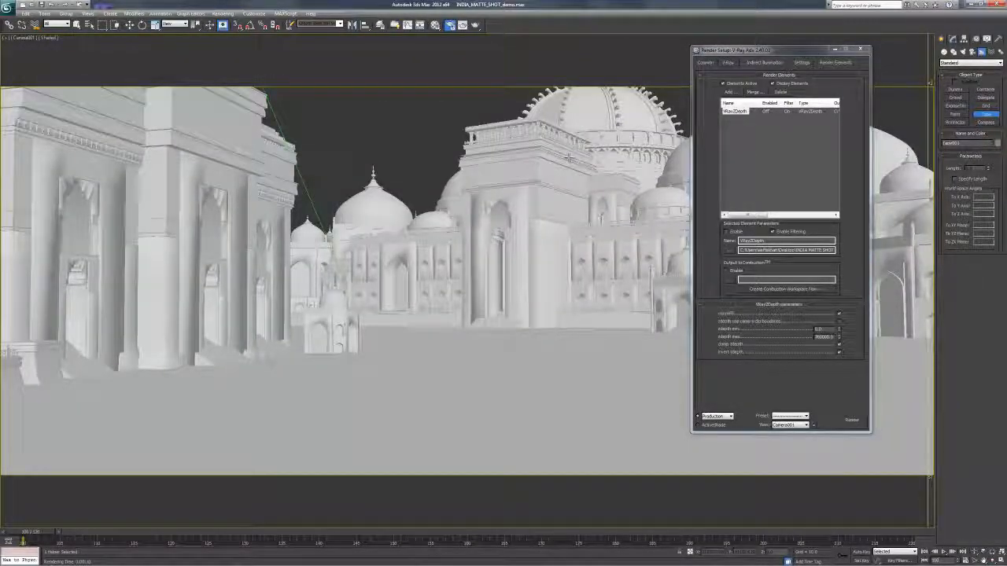
left_click(475, 26)
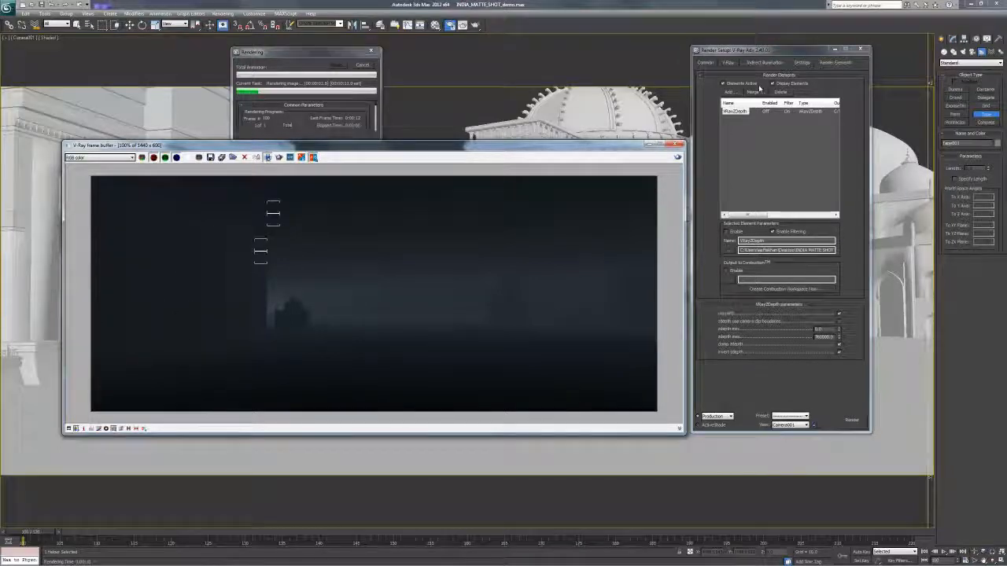
left_click_drag(107, 147, 170, 149)
left_click(172, 160)
left_click(142, 176)
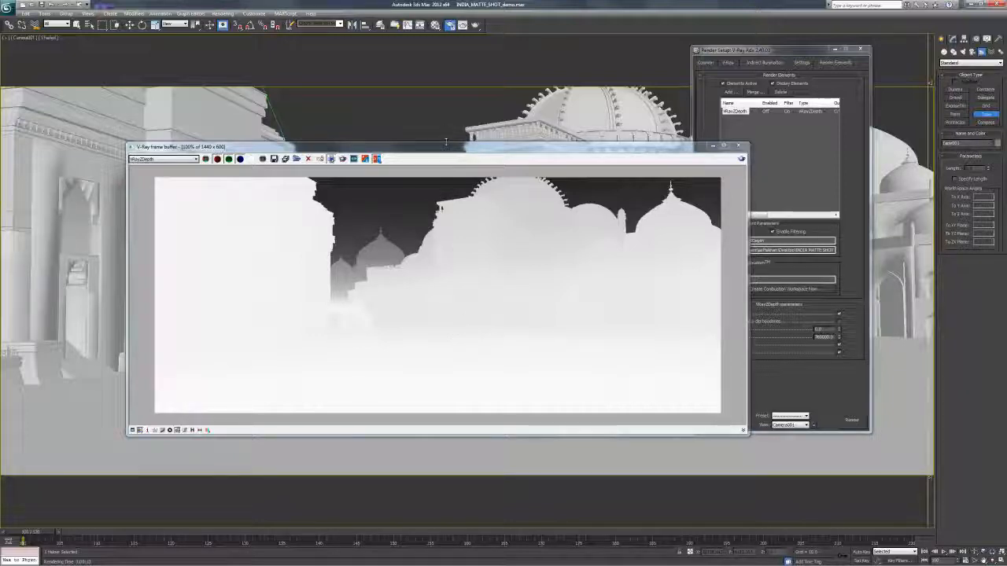
mouse_move(446, 142)
left_mouse_down()
mouse_move(445, 108)
mouse_move(442, 139)
left_mouse_up()
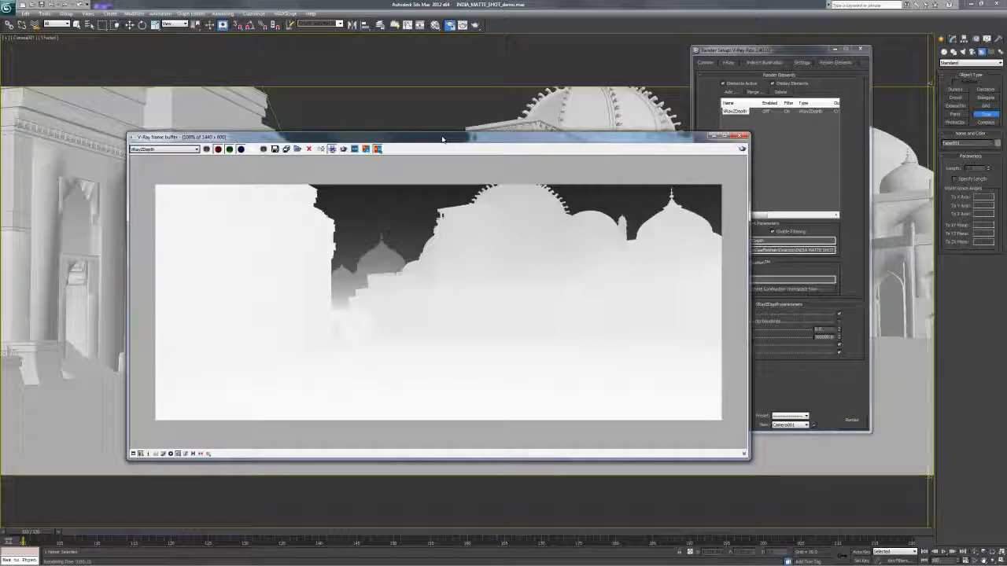
left_click_drag(442, 139, 449, 134)
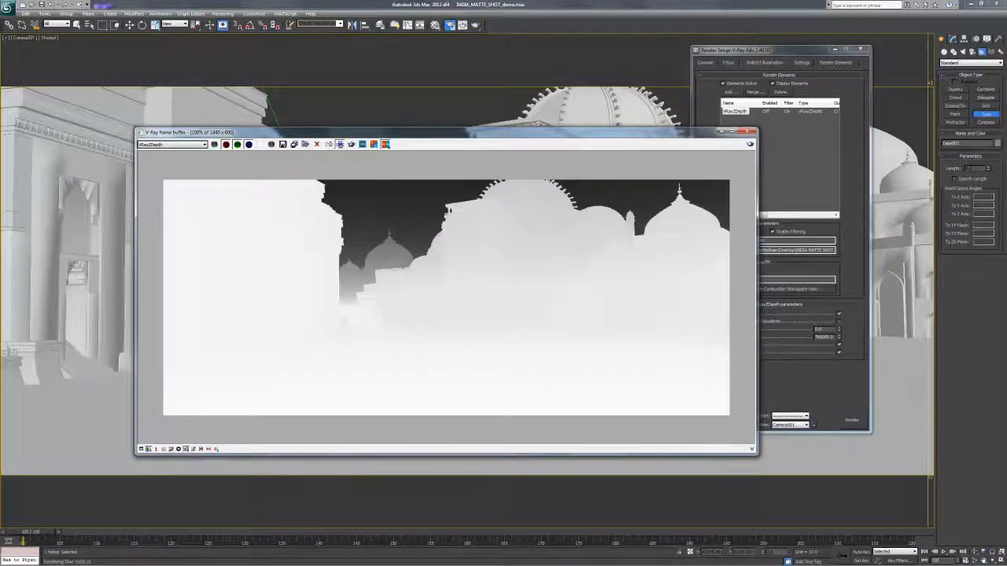
- Save the rendered VRayZDepth channel as a 16-bit colour TIF image named zdepth, with the gamma override enabled and no compression
left_click(282, 143)
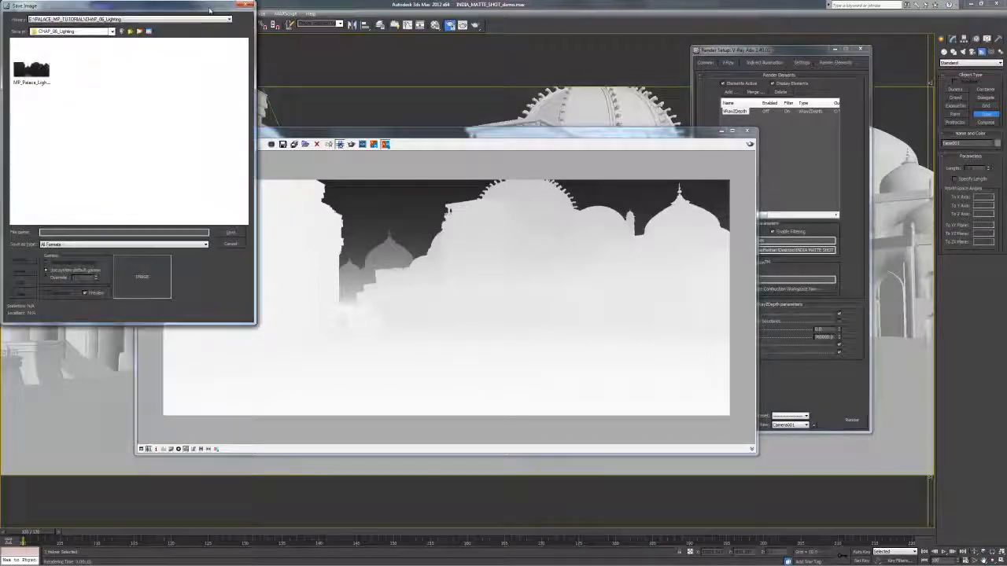
left_click_drag(210, 9, 359, 96)
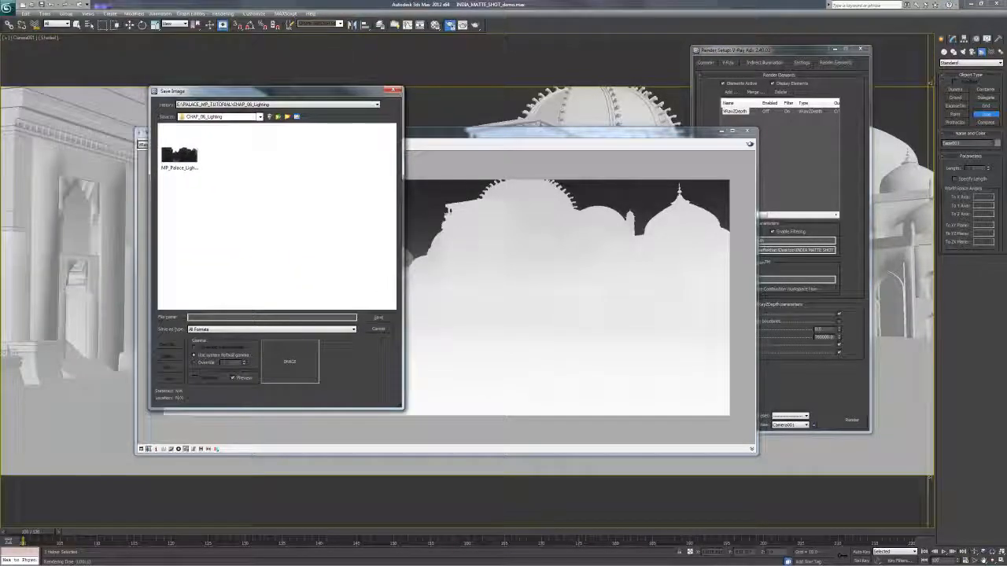
type("zdepth")
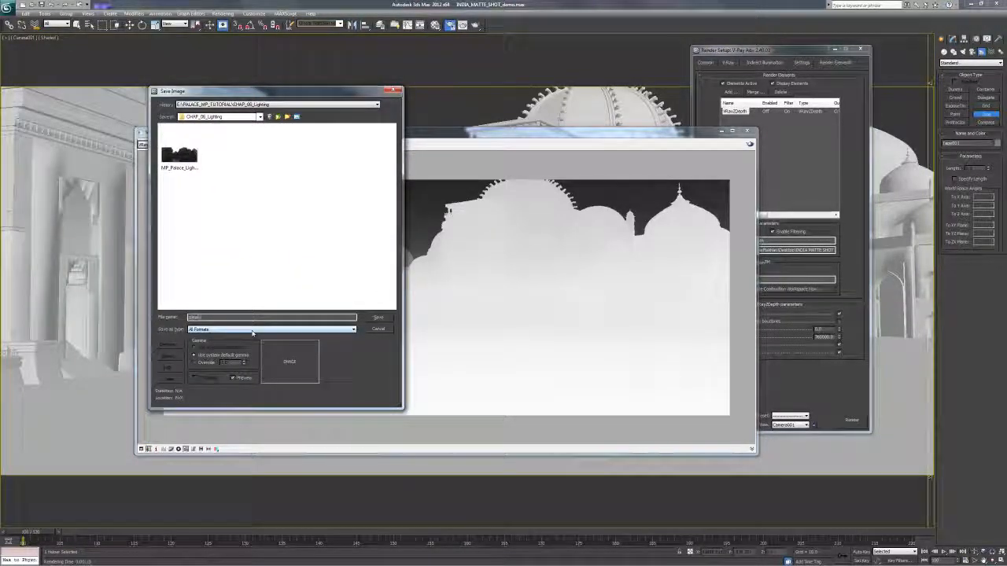
left_click(309, 329)
left_click(211, 396)
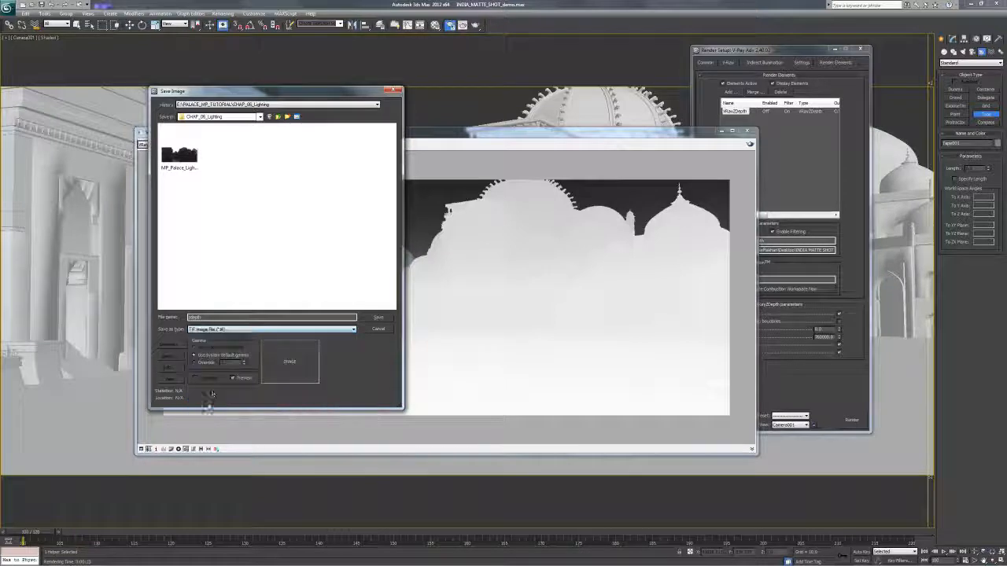
left_click(209, 365)
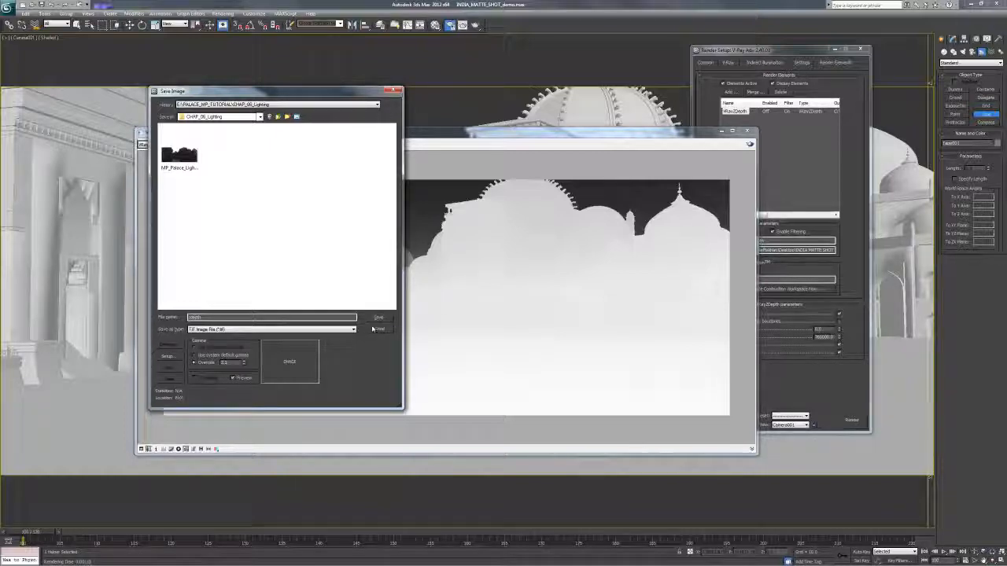
left_click(379, 317)
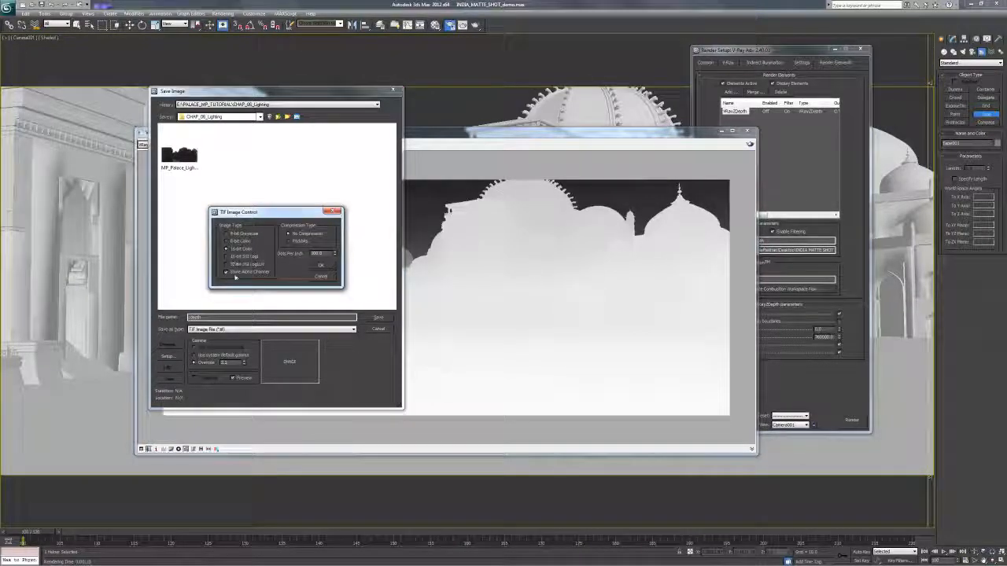
left_click(320, 266)
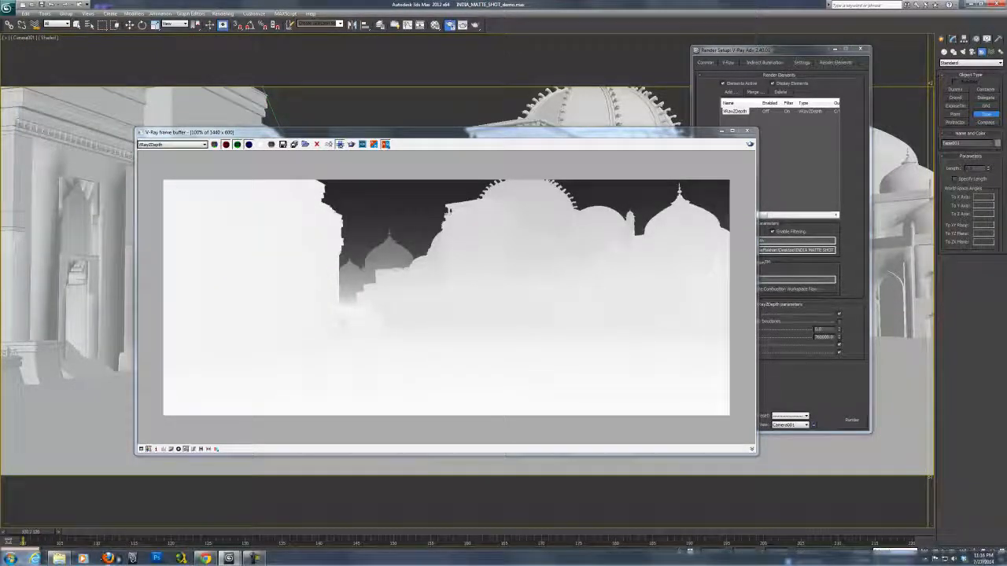
- Switch to Photoshop and open the saved zdepth.tif image
left_click(155, 560)
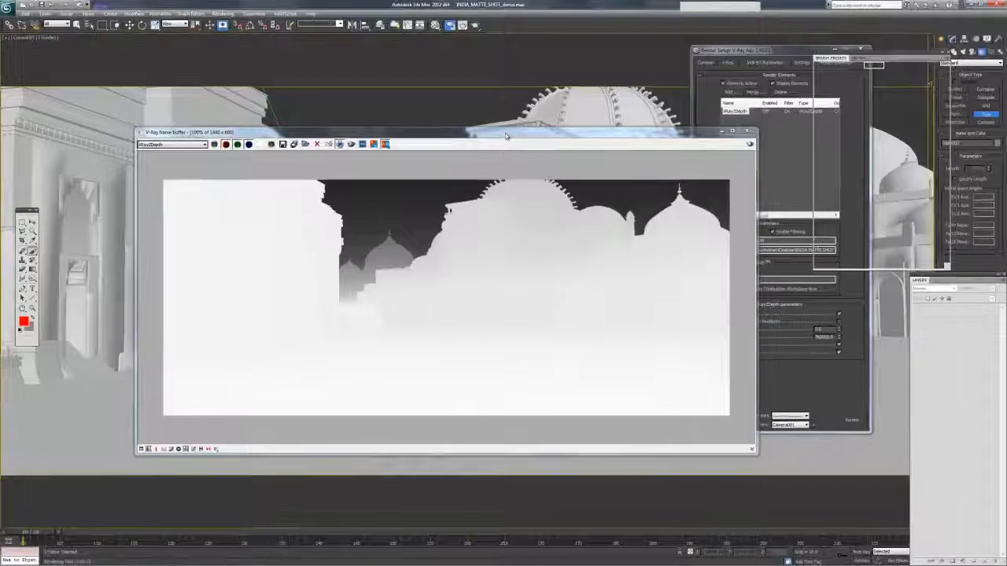
key("ctrl+o")
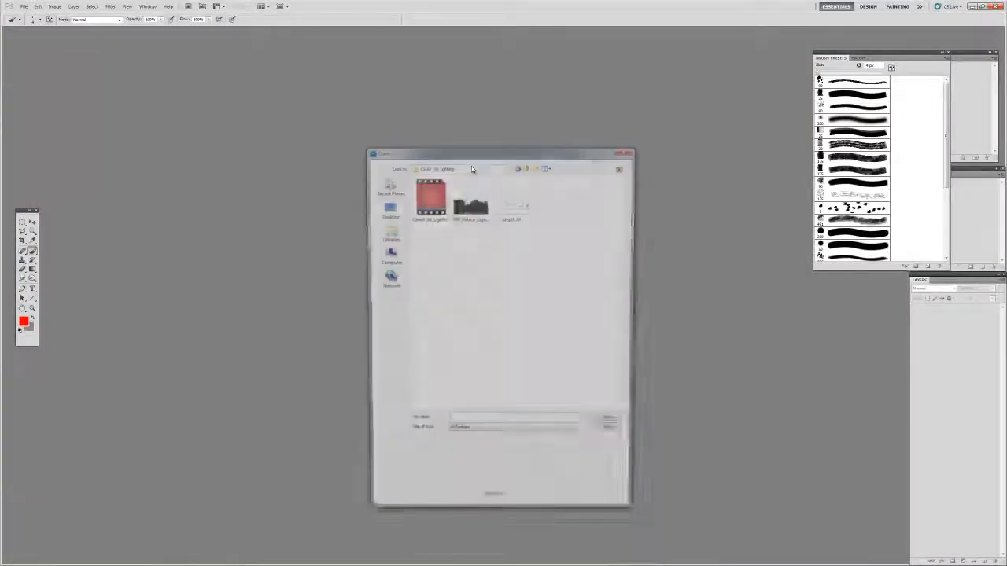
double_click(513, 206)
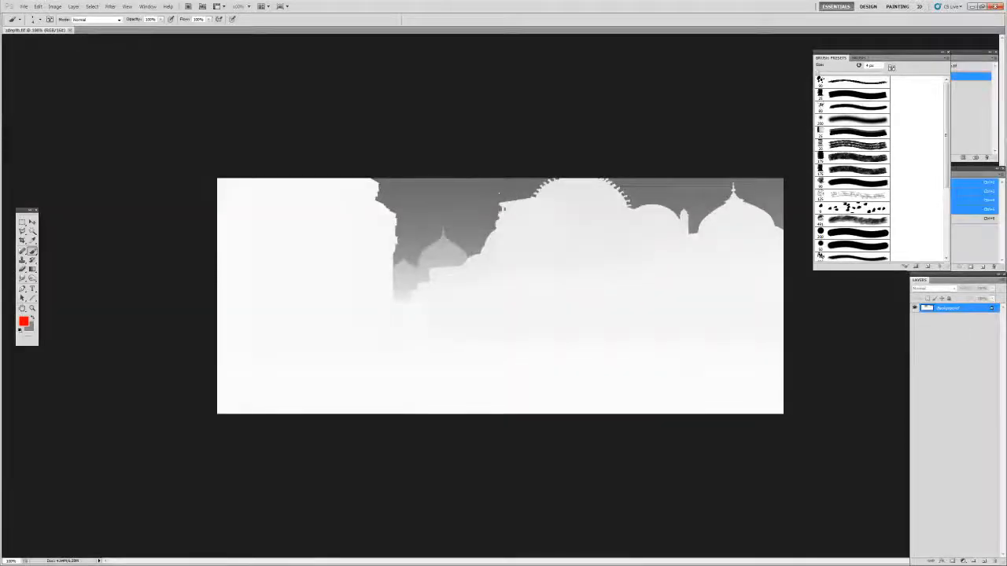
- Add a Curves adjustment layer above the Background layer of the depth image
left_click(962, 560)
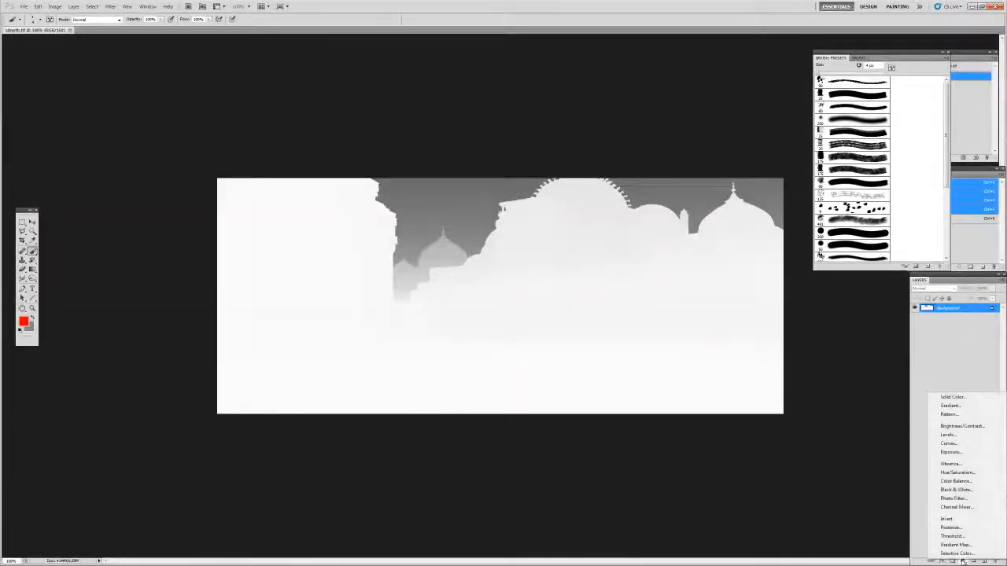
left_click(959, 447)
left_click_drag(873, 260, 162, 253)
- Try inverting the Background layer's tones, and invert them back
key("ctrl+i")
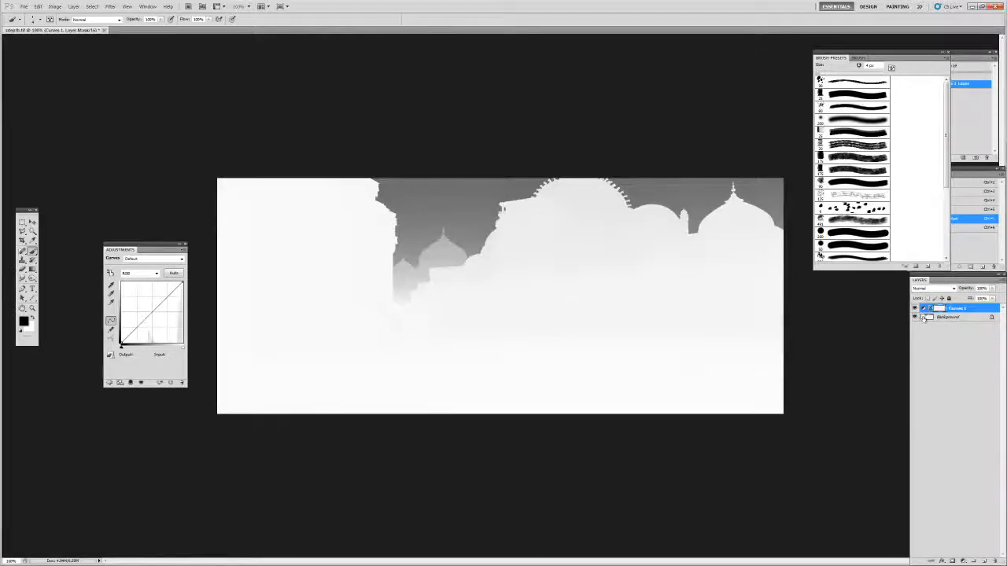
left_click(922, 317)
key("ctrl+i")
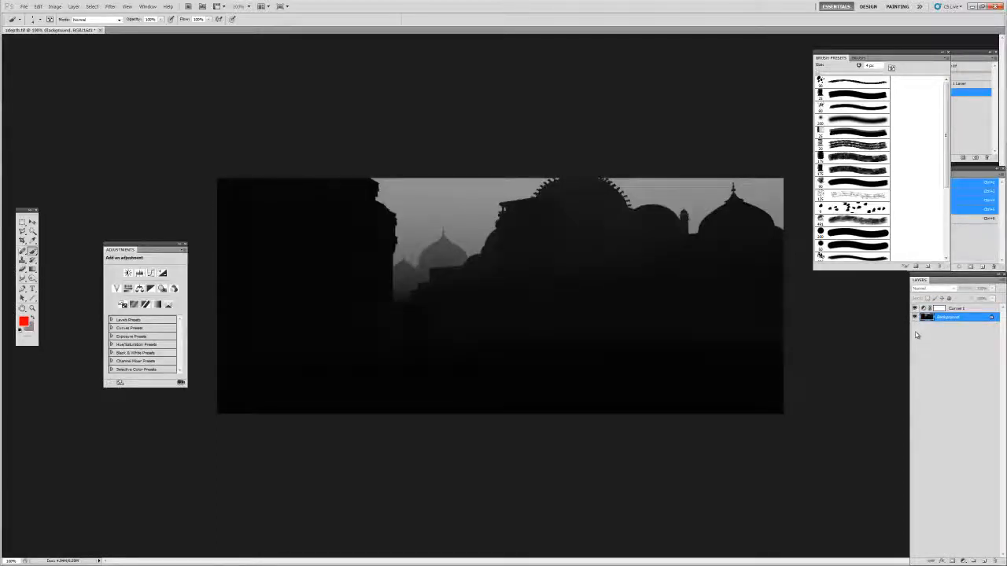
key("ctrl+i")
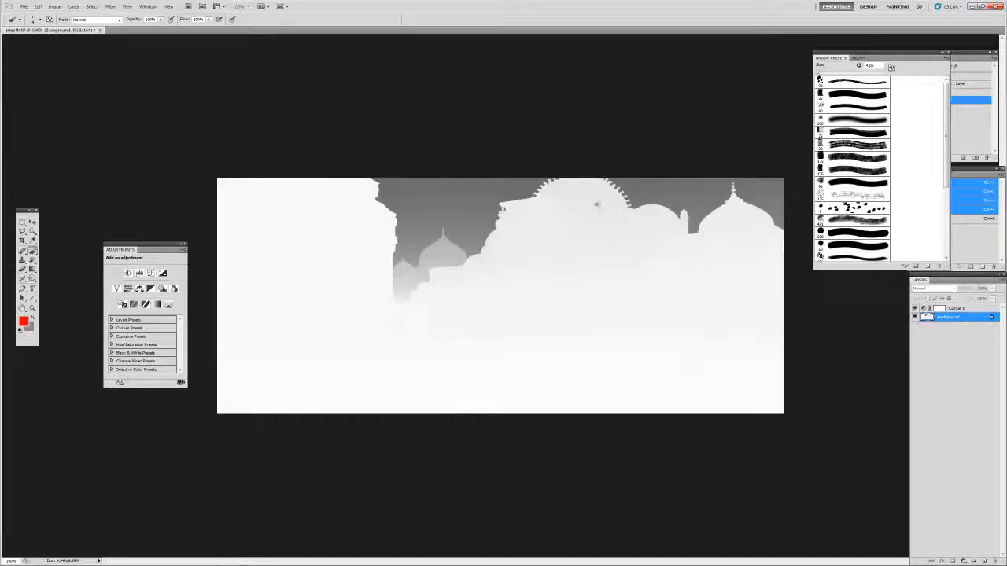
- Pull the midtones down in the Curves adjustment layer to darken the sky and distant domes, and merge it into the Background
left_click(962, 309)
left_click_drag(159, 250, 269, 94)
left_click_drag(250, 187, 330, 217)
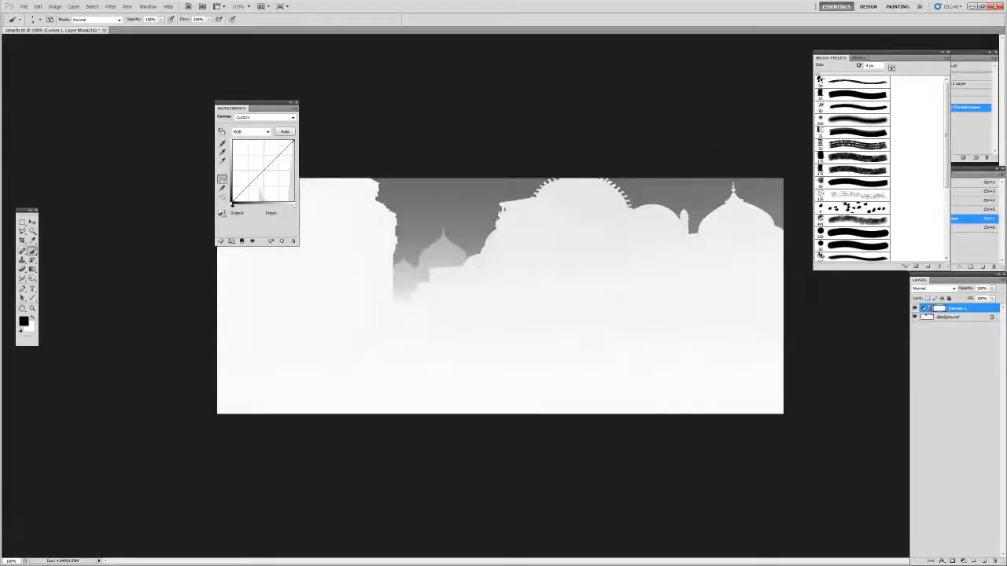
mouse_move(260, 178)
left_mouse_down()
mouse_move(260, 197)
mouse_move(275, 184)
mouse_move(263, 198)
left_mouse_up()
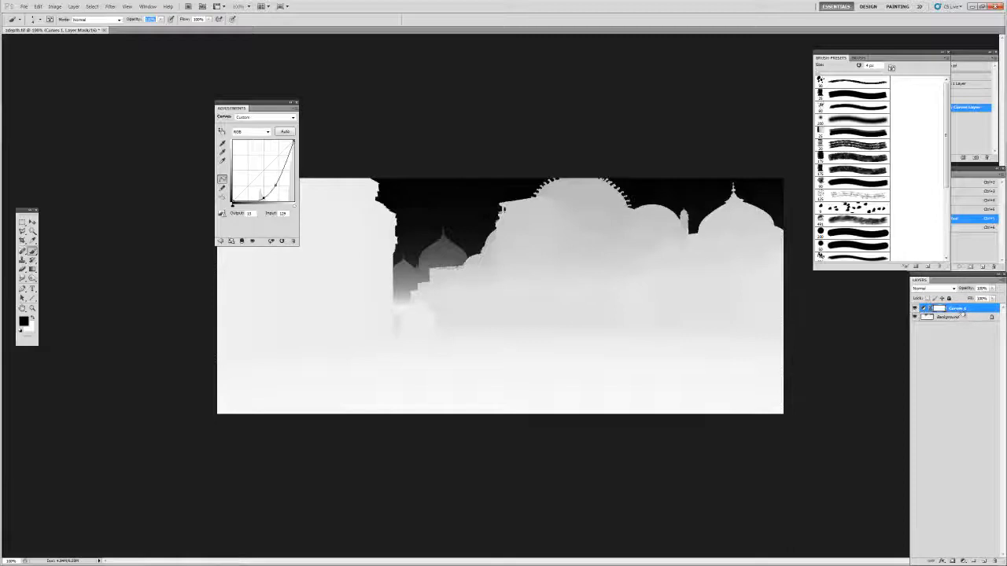
key("ctrl+e")
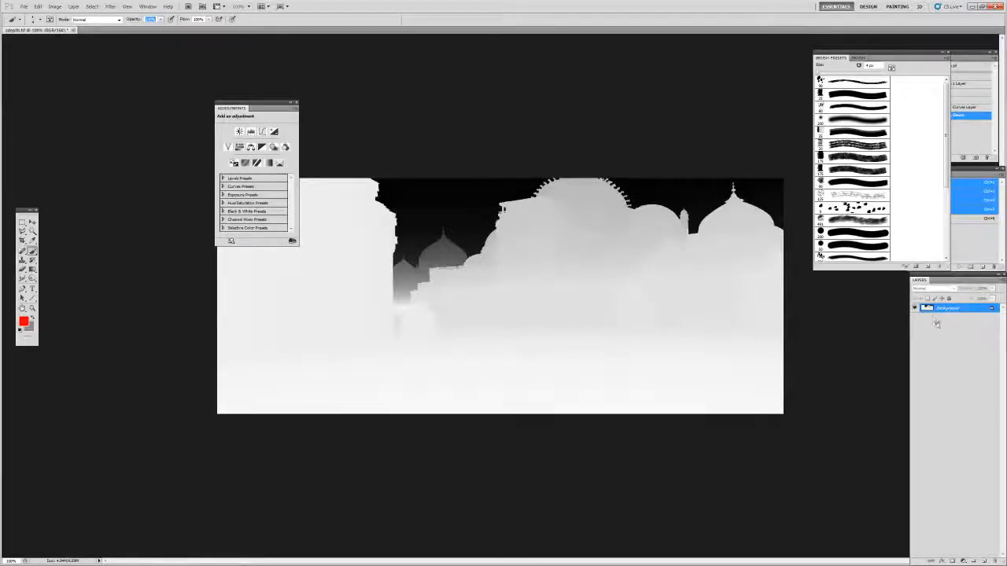
- Try a direct Curves adjustment on the merged depth image, lowering the dark tones and altering the foreground tones with on-image sampling
key("ctrl+m")
left_click_drag(645, 190, 220, 118)
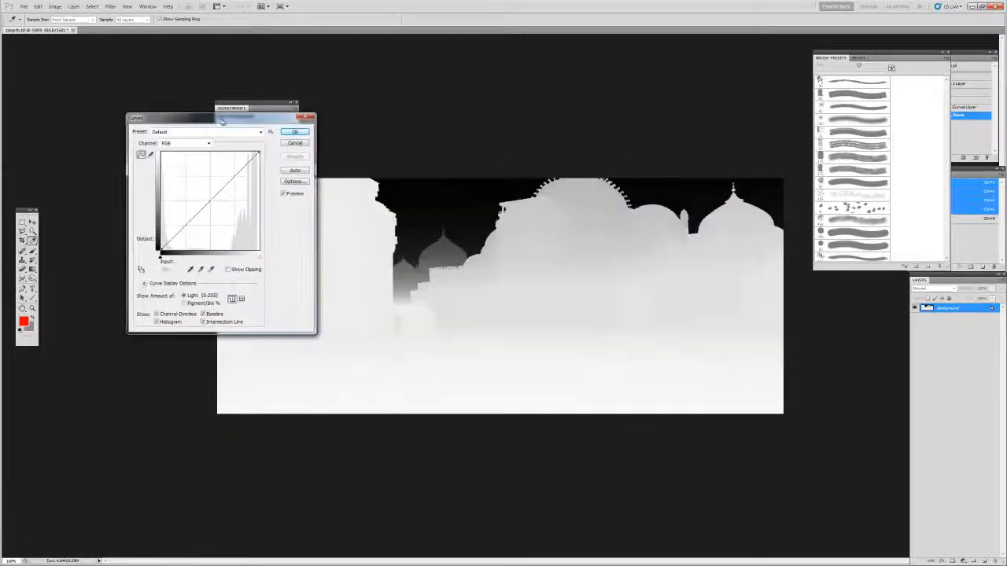
left_click_drag(196, 219, 197, 236)
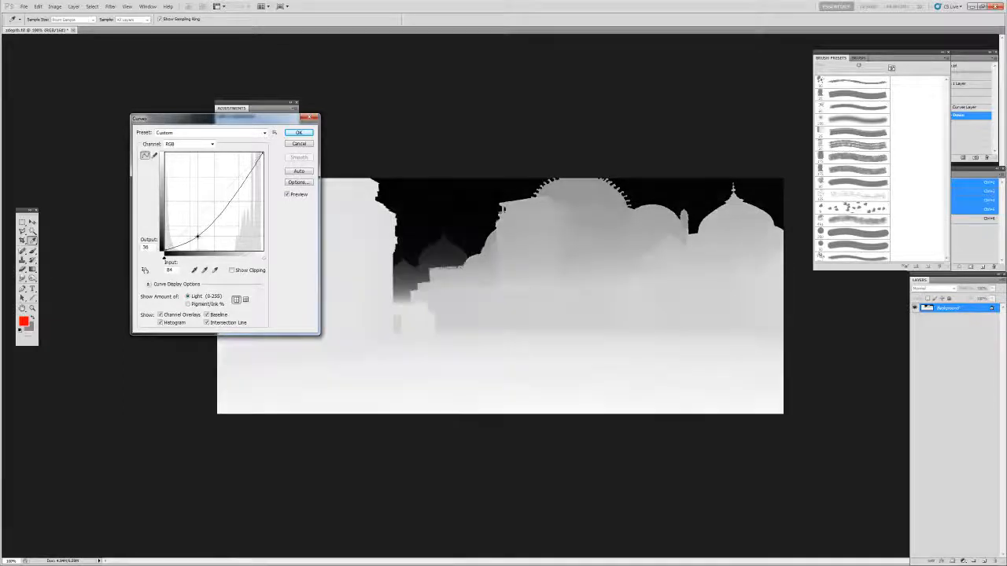
left_click(146, 271)
left_click_drag(475, 304, 420, 333)
key("ctrl+z")
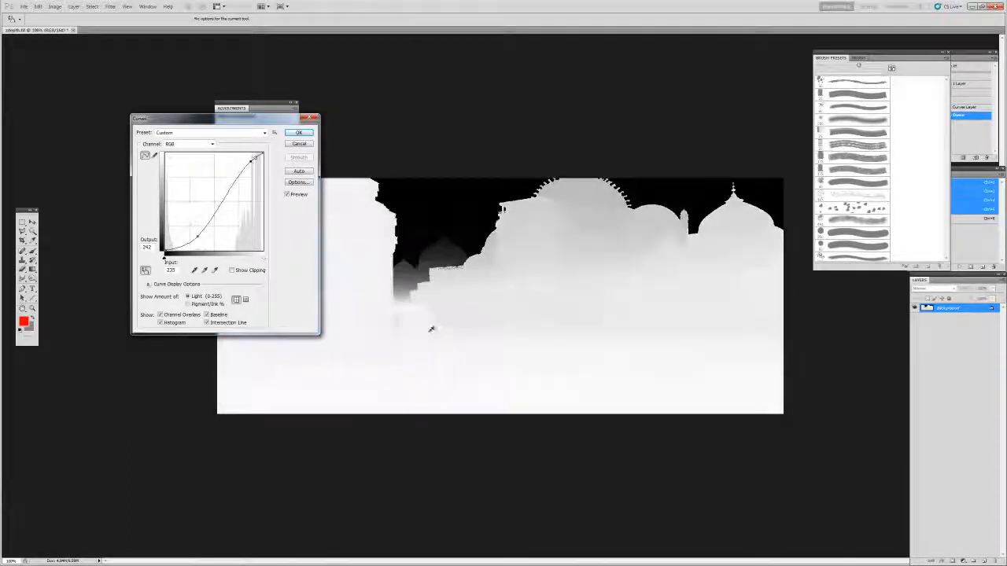
- Try steepening the curve by darkening the large dome and middle buildings, and cancel the Curves adjustment
left_click(591, 189)
left_click_drag(591, 189, 590, 228)
left_click_drag(198, 237, 22, 347)
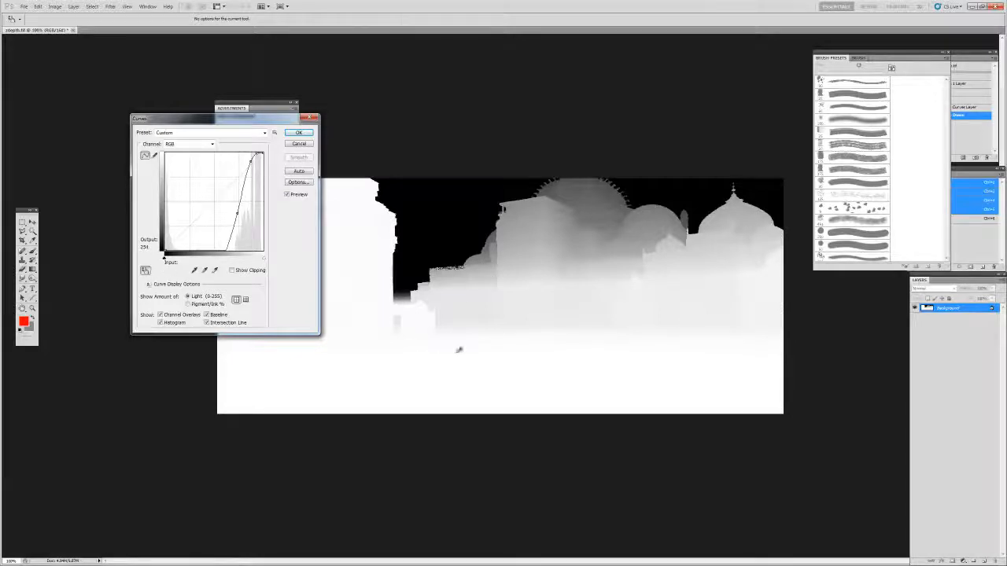
left_click_drag(519, 275, 522, 281)
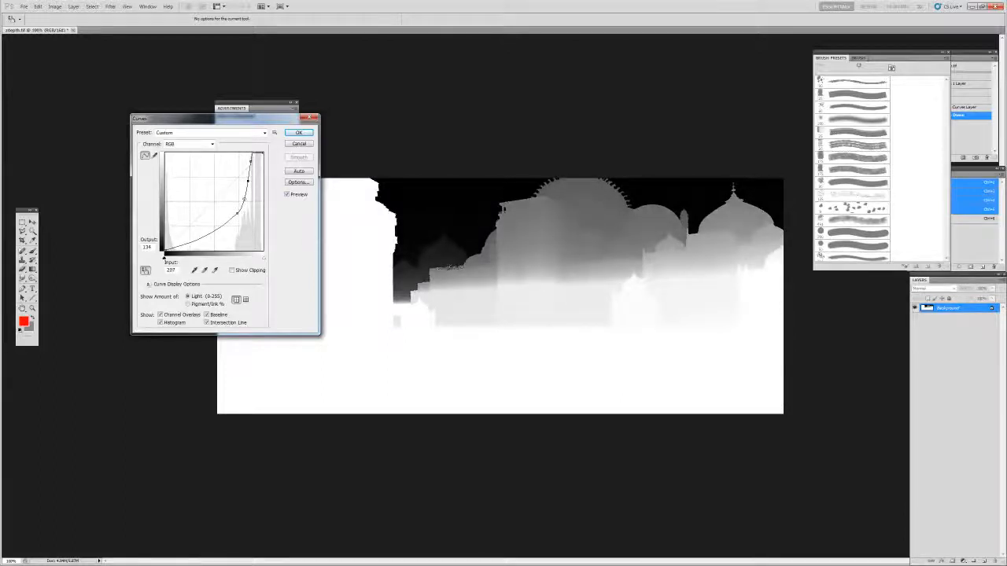
left_click_drag(245, 215, 179, 198)
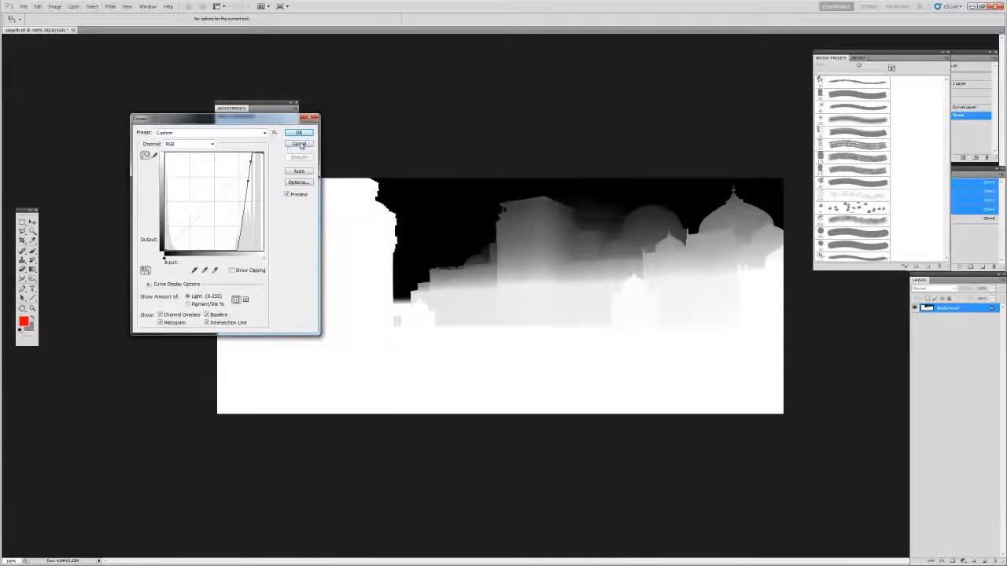
left_click(299, 143)
- Uncover the history list and revert the depth image to its initially opened state
left_click_drag(927, 59, 854, 60)
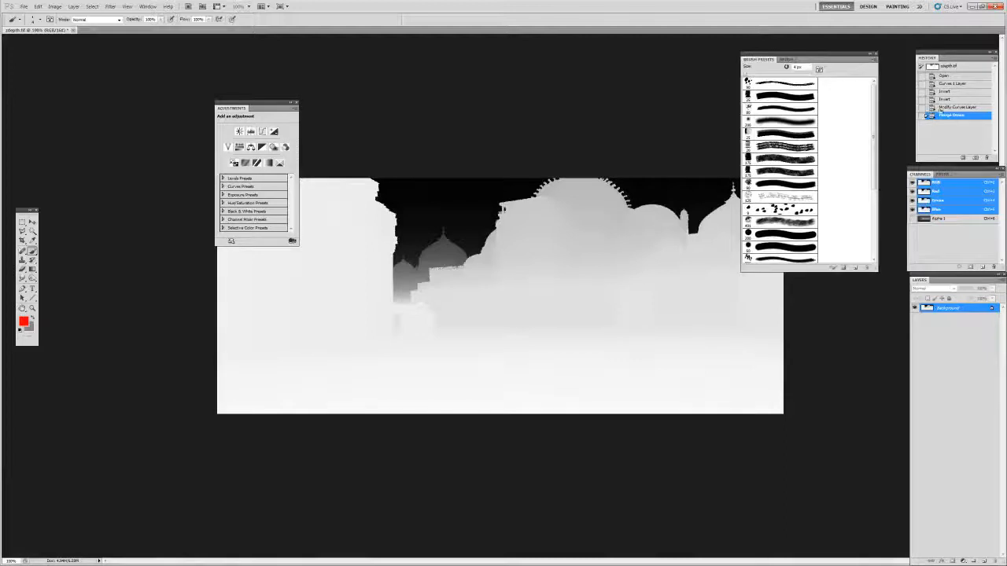
left_click(953, 76)
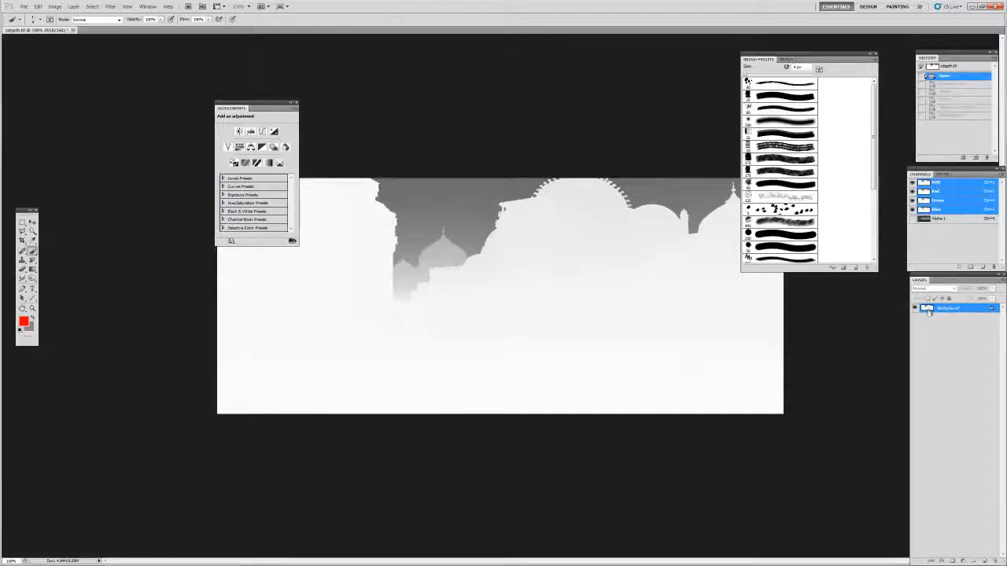
- Apply a Curves adjustment to the depth image that darkens the distant domes, middle buildings and foreground by on-image sampling
left_click(55, 7)
mouse_move(88, 79)
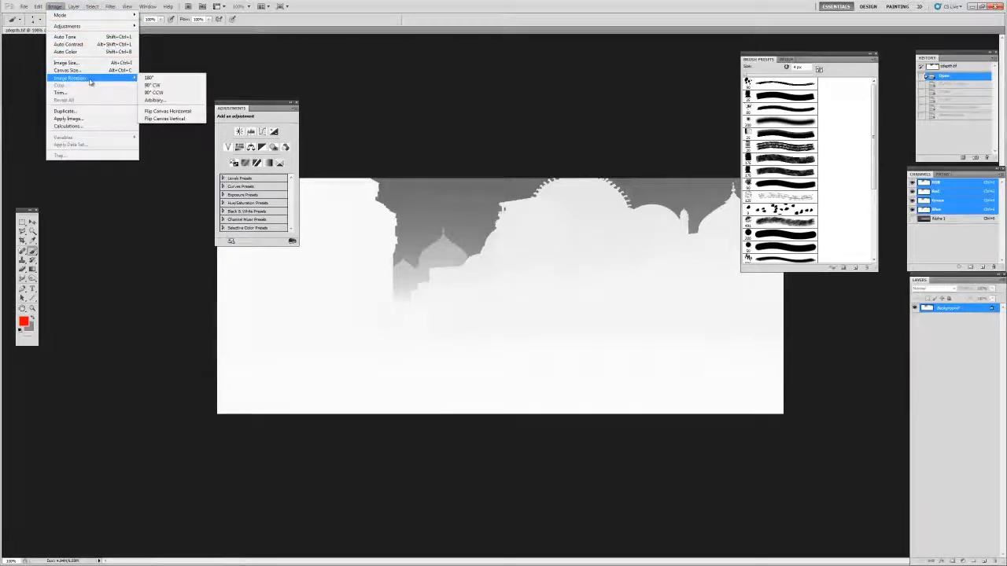
mouse_move(79, 26)
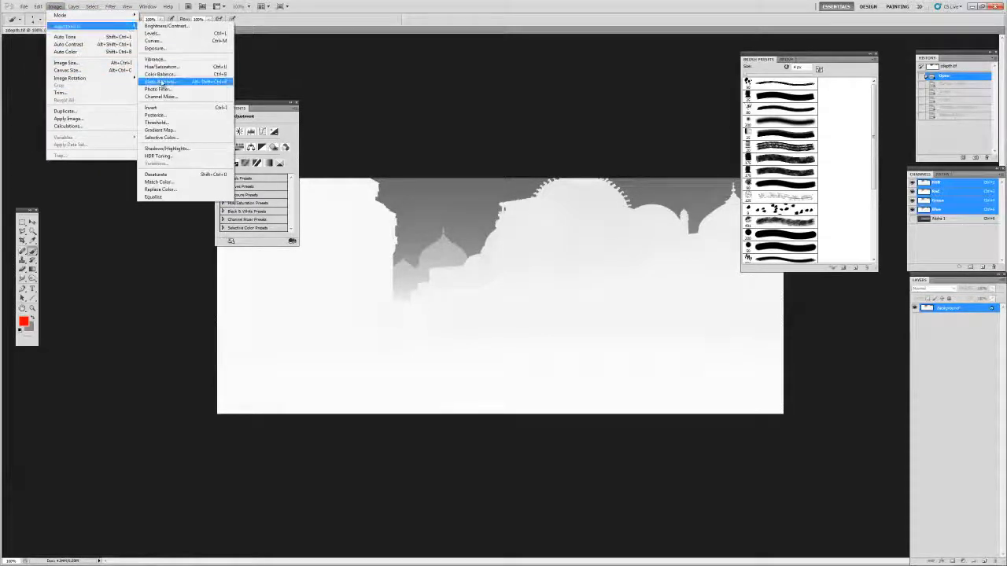
left_click(154, 40)
left_click_drag(275, 112, 281, 74)
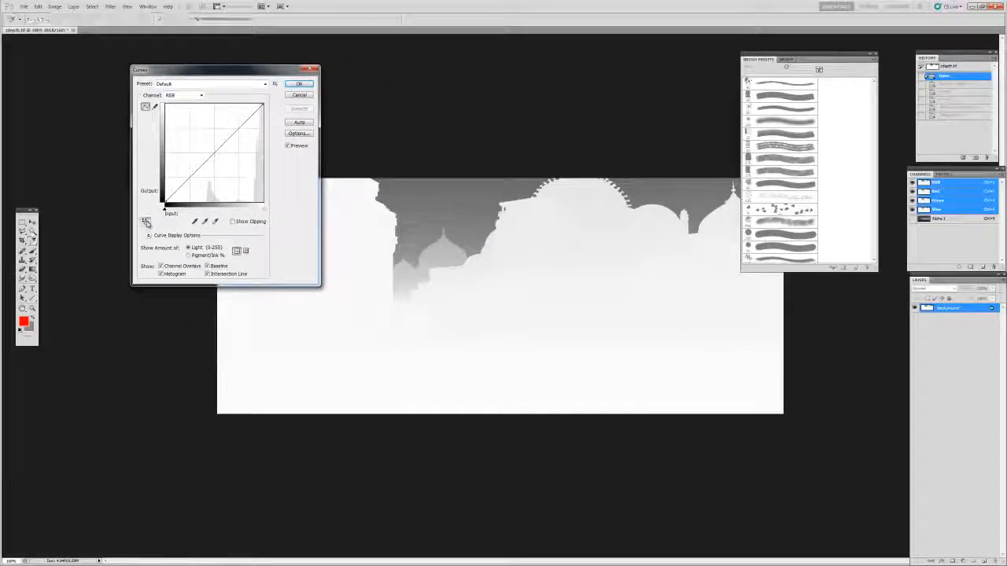
left_click_drag(450, 246, 474, 270)
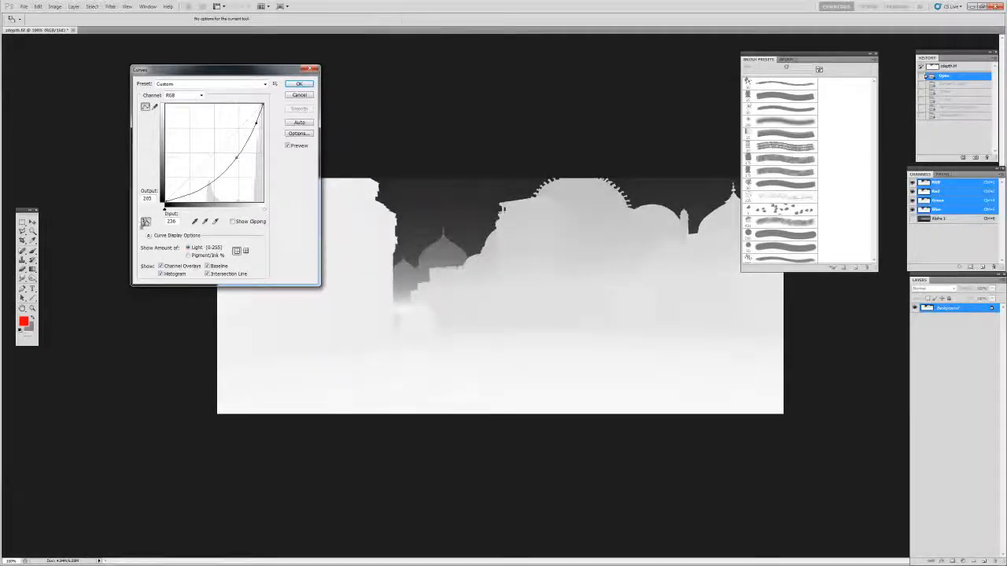
left_click_drag(454, 281, 454, 294)
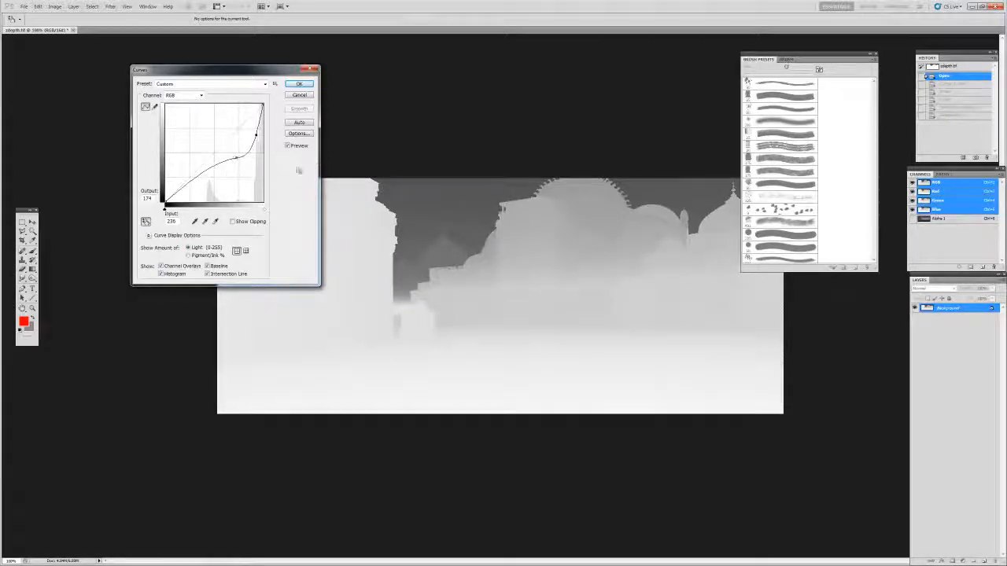
left_click_drag(421, 320, 422, 328)
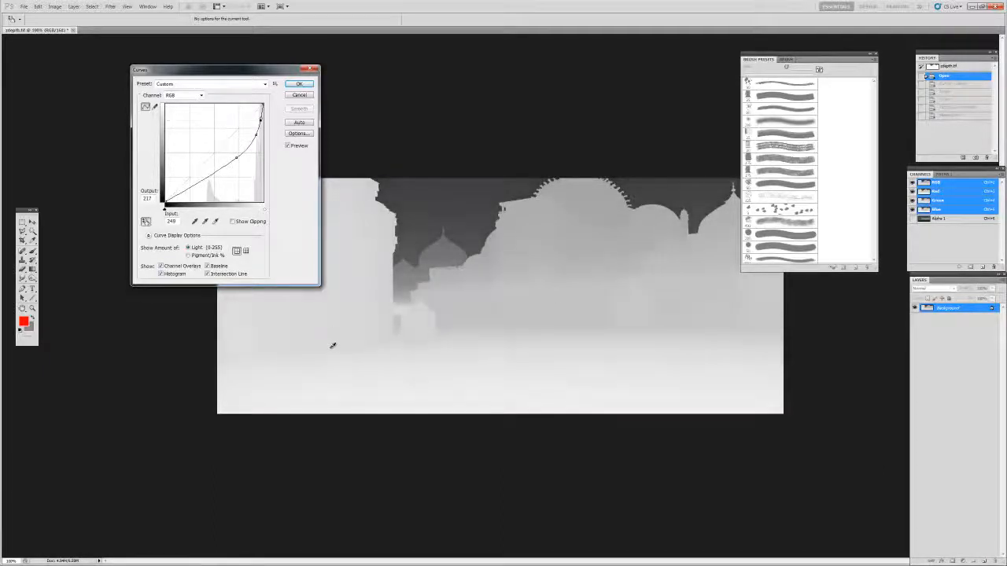
left_click_drag(337, 353, 337, 357)
left_click(299, 84)
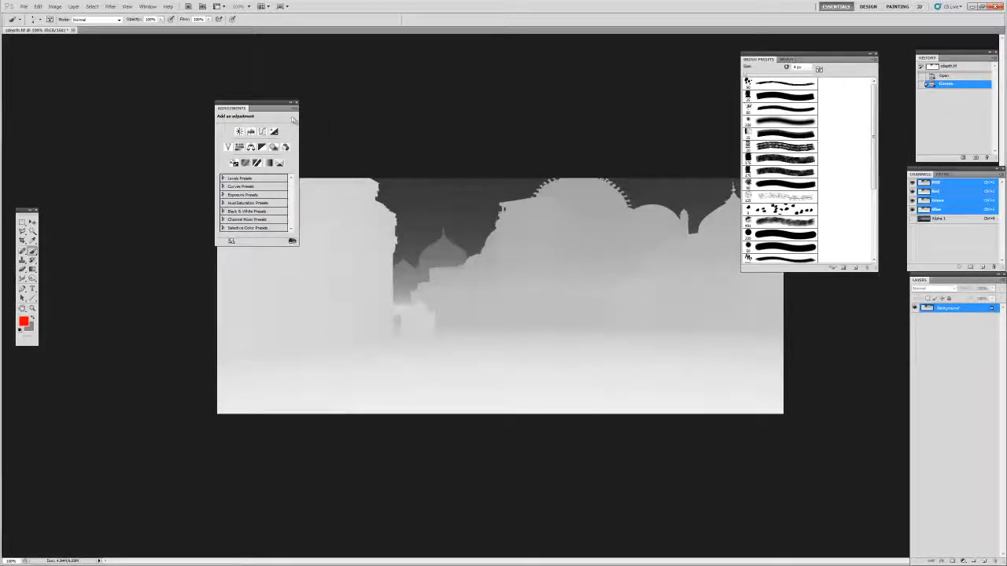
- Try a second Curves adjustment on the depth image, darkening the small building, middle buildings and large dome by on-image sampling
left_click(54, 6)
mouse_move(75, 25)
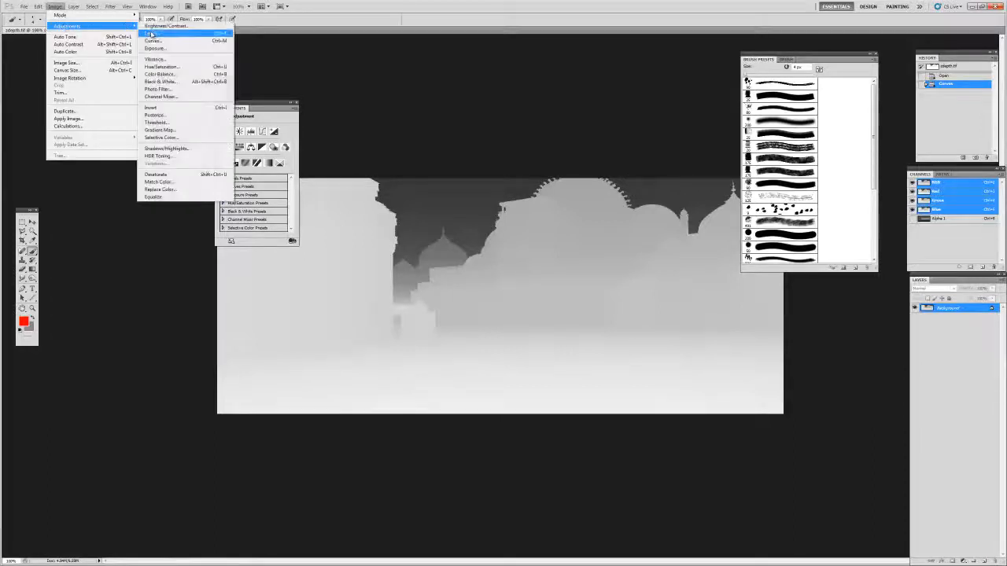
left_click(161, 40)
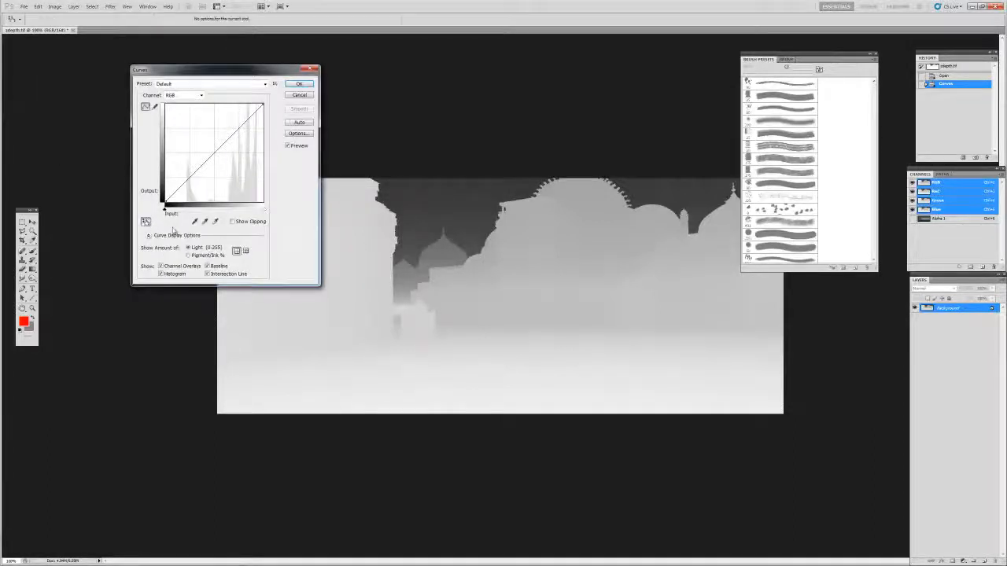
left_click_drag(417, 322, 418, 348)
mouse_move(519, 252)
left_mouse_down()
mouse_move(522, 243)
mouse_move(519, 259)
left_mouse_up()
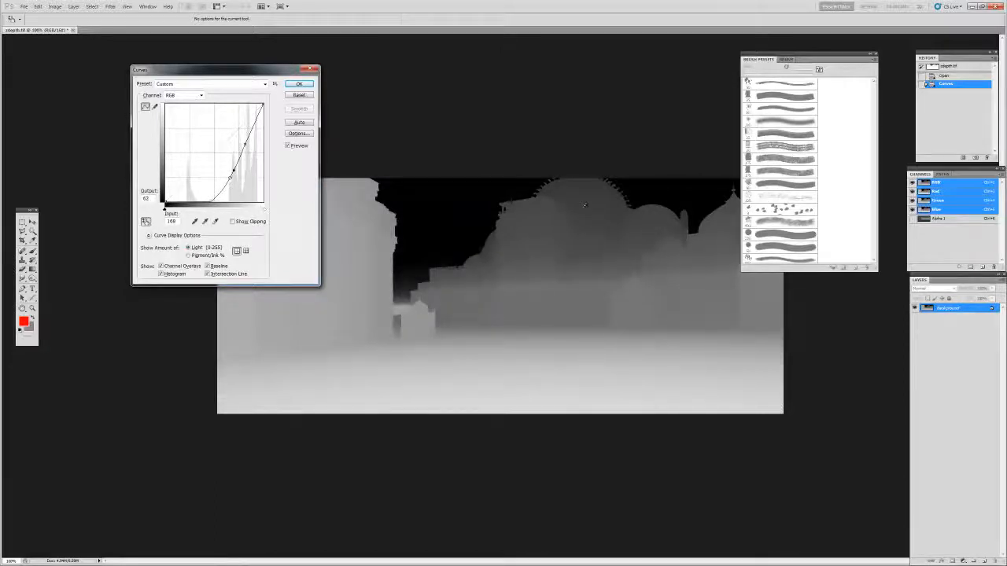
left_click_drag(600, 200, 601, 202)
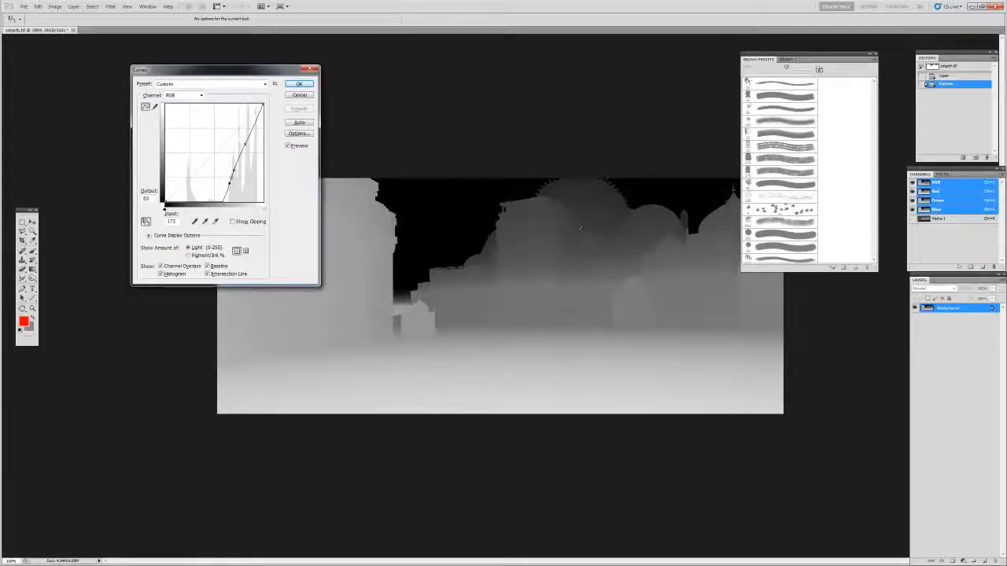
- Lower the curve's dark point further to deepen the large dome, apply the adjustment, and close the depth image without saving
left_click_drag(789, 65, 849, 55)
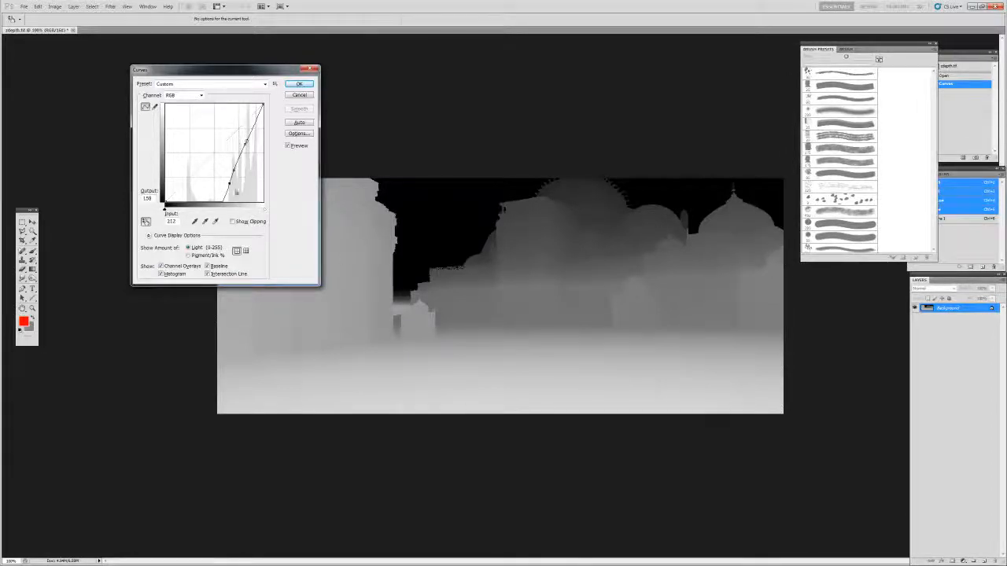
left_click_drag(236, 70, 162, 78)
mouse_move(157, 189)
left_mouse_down()
mouse_move(162, 178)
mouse_move(157, 204)
left_mouse_up()
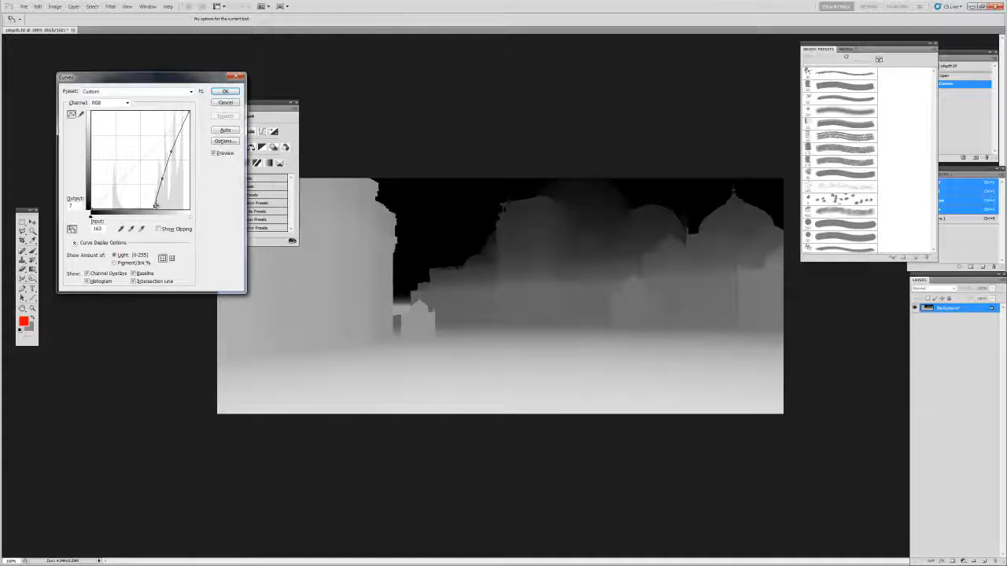
key("Return")
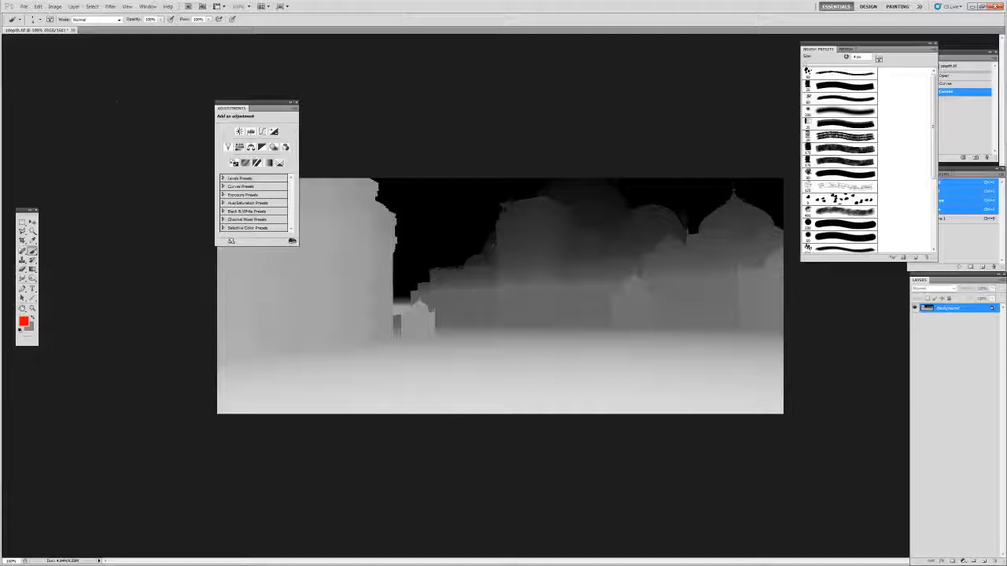
left_click(73, 30)
left_click(501, 213)
- Switch to 3ds Max and compare the RGB color and VRayZDepth channels in the V-Ray frame buffer
key("alt+Tab")
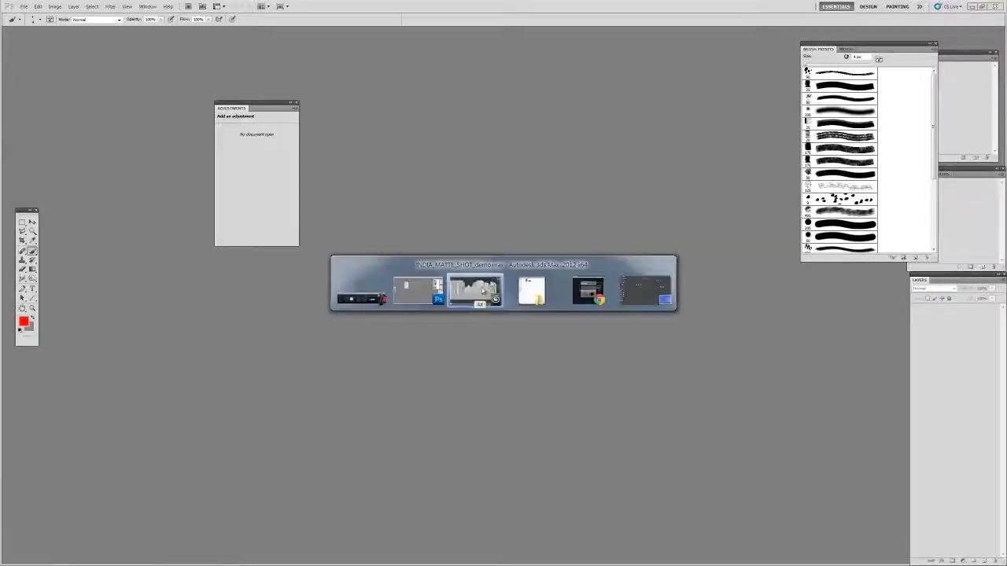
left_click_drag(552, 134, 564, 137)
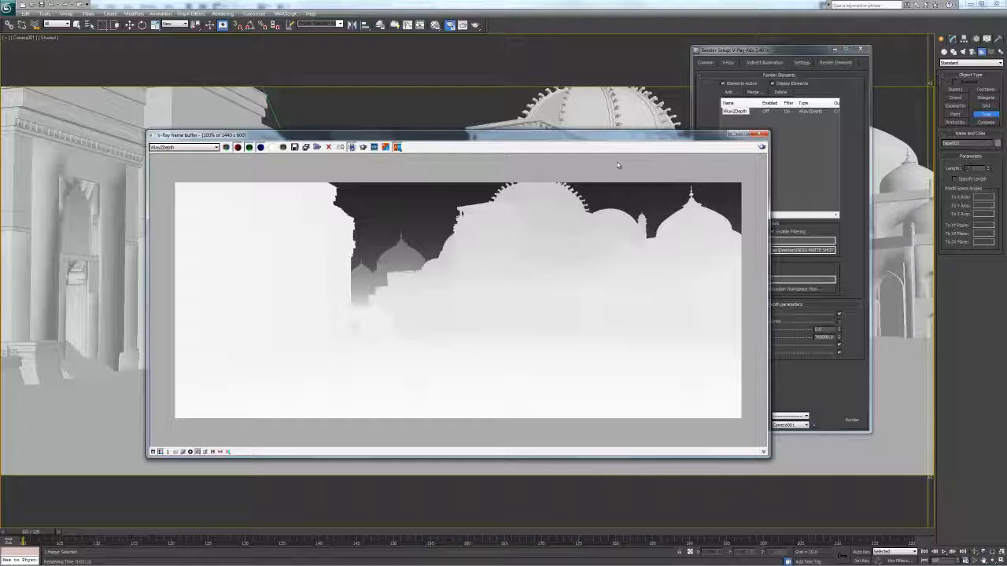
left_click_drag(585, 142, 642, 158)
left_click(244, 163)
left_click(228, 170)
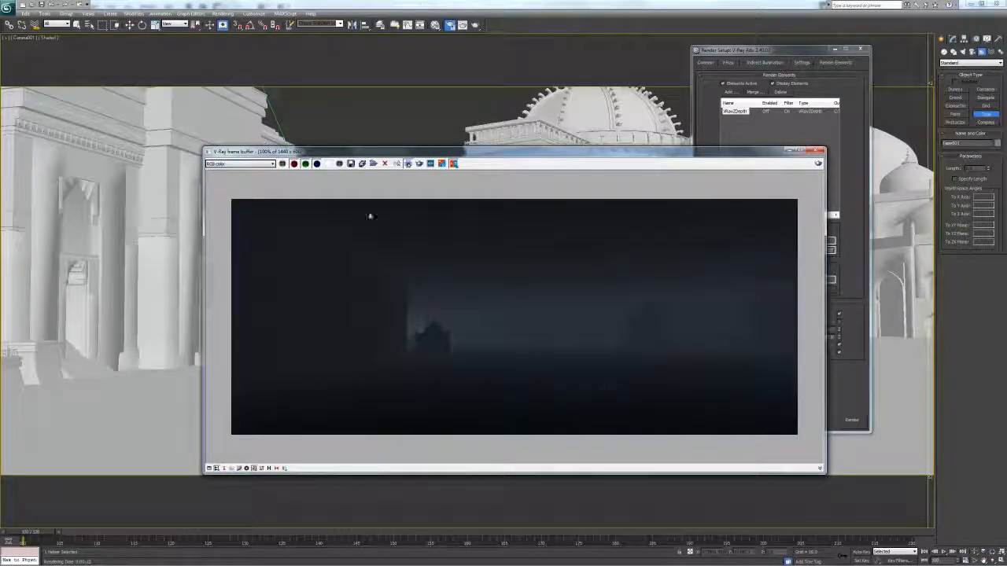
left_click(266, 164)
left_click(243, 181)
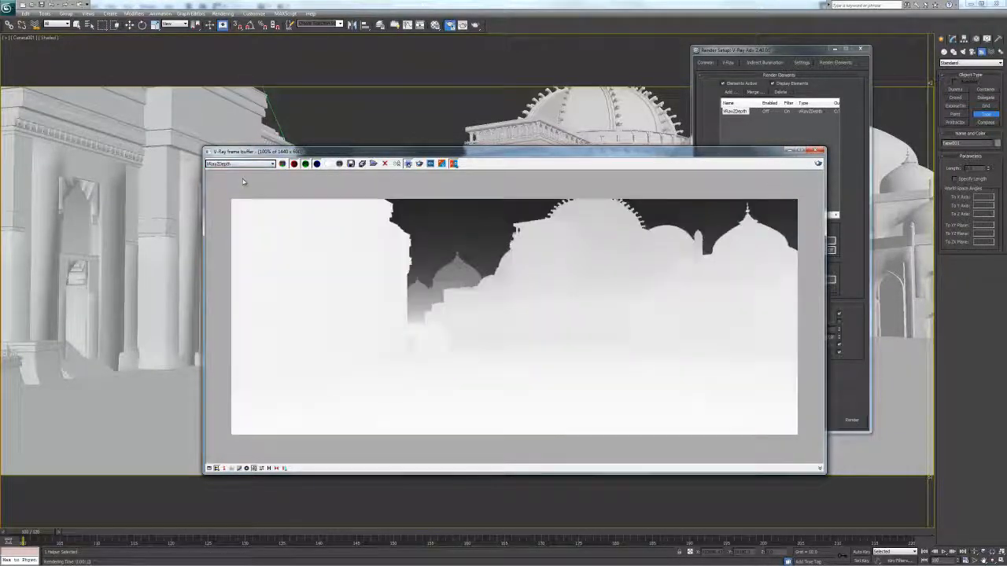
- Switch to Photoshop and open the MP_Palace_LightPass.tif and zdepth.tif images from the CHAP_06_Lighting folder
key("alt+Tab")
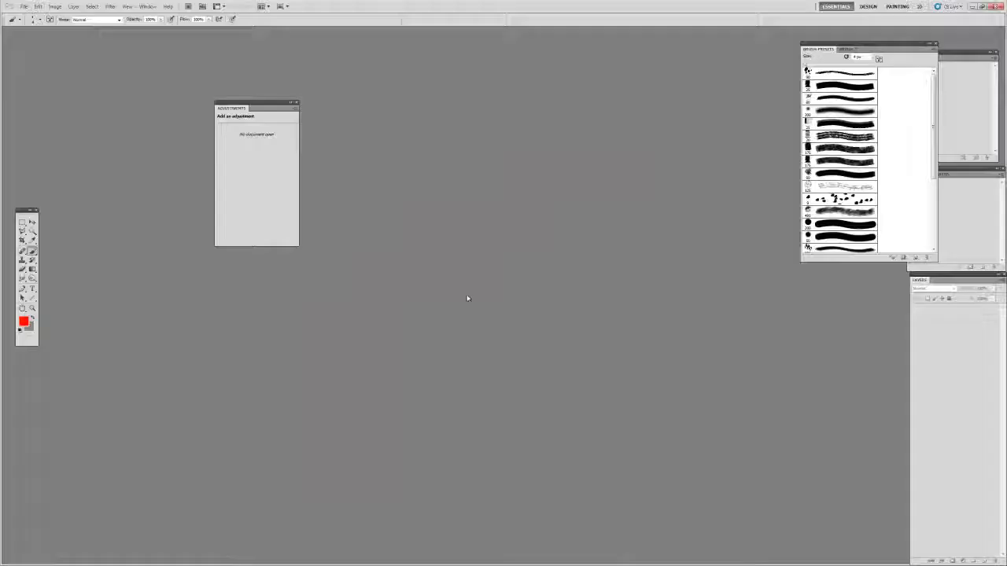
key("ctrl+o")
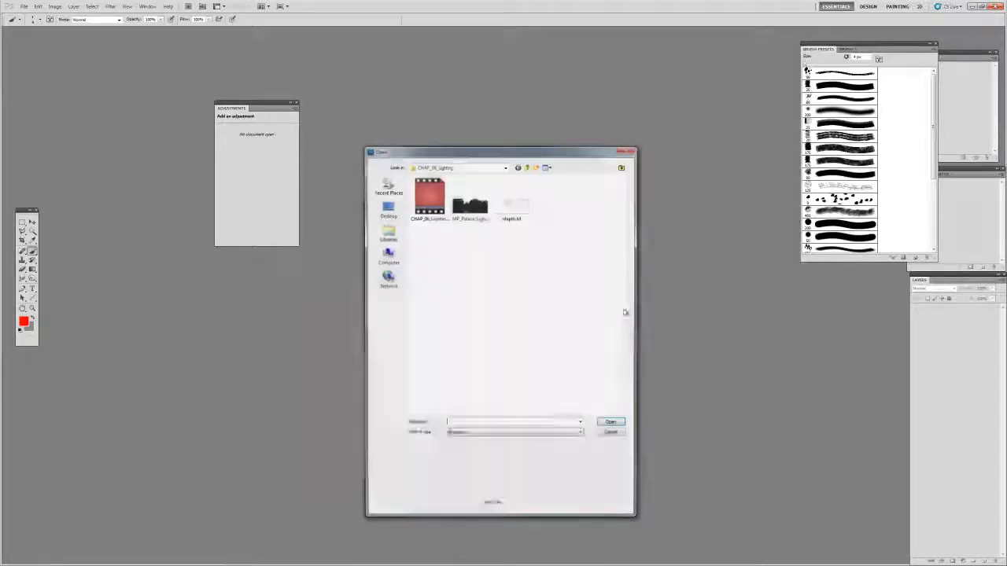
double_click(471, 204)
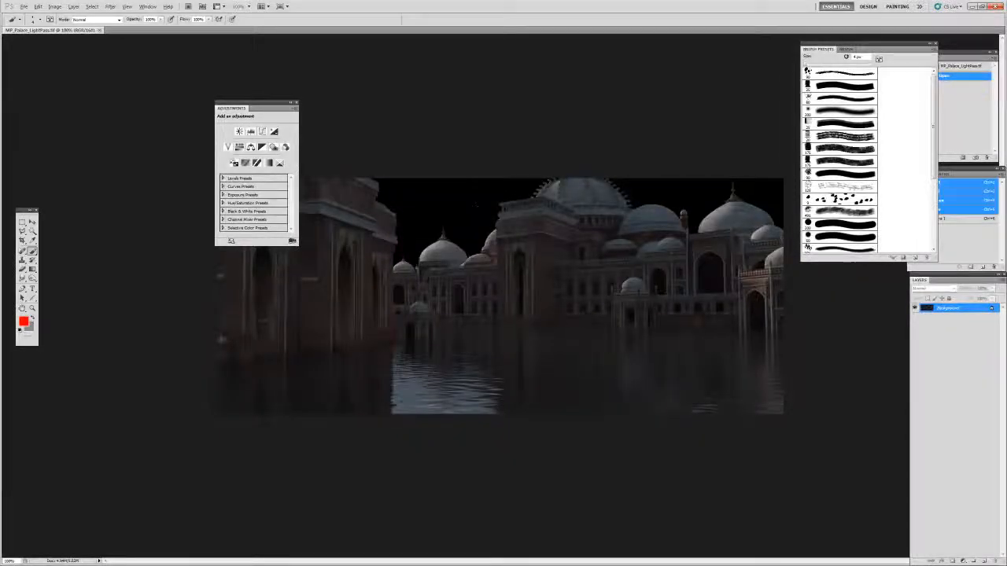
key("alt+Tab")
key("ctrl+o")
double_click(508, 199)
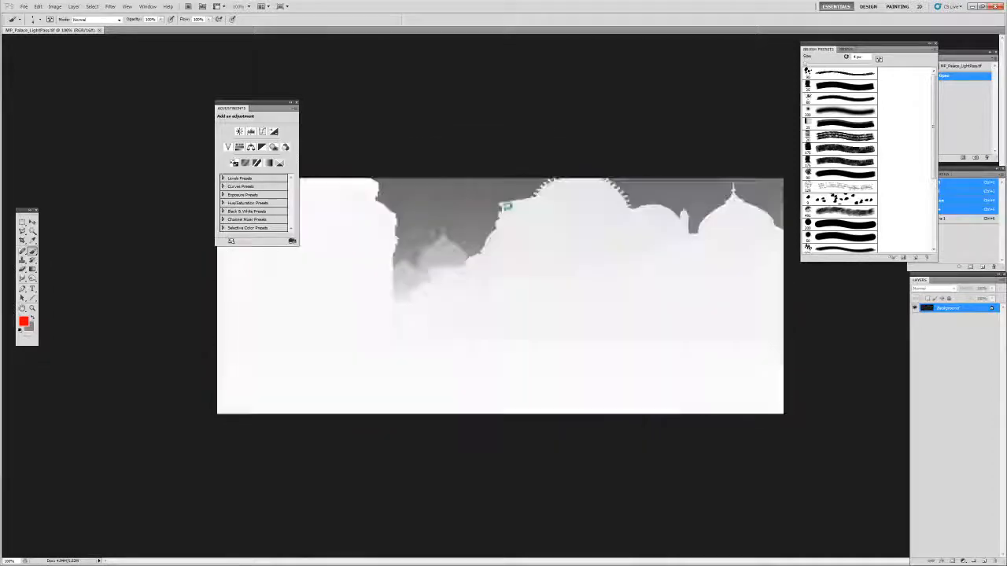
- Copy the entire depth image and paste it as a new layer into the light pass document
key("ctrl+a")
key("ctrl+c")
key("ctrl+Tab")
key("ctrl+v")
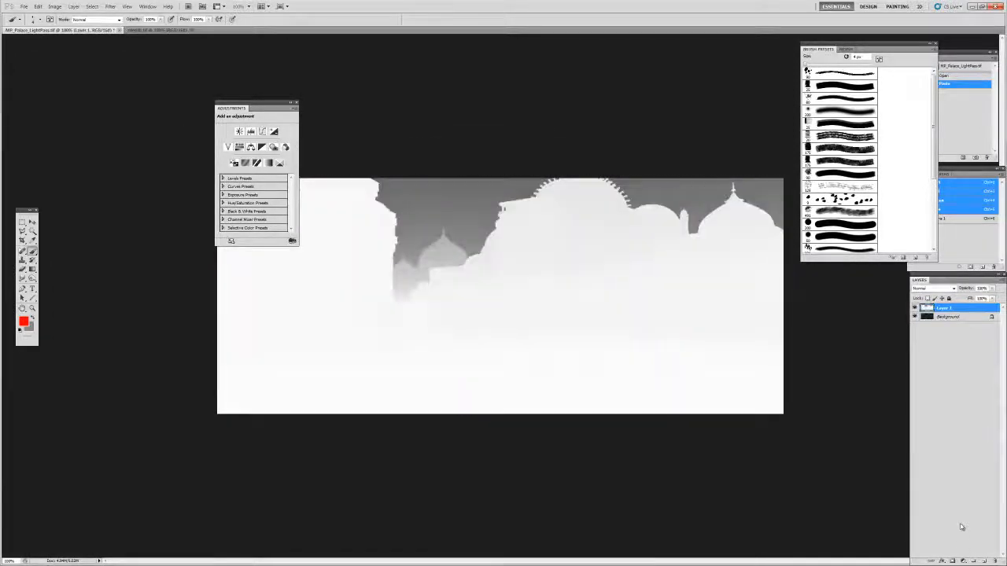
- Add a Curves adjustment layer above the depth layer, hide it, and invert the depth layer's tones
left_click(965, 561)
left_click(965, 450)
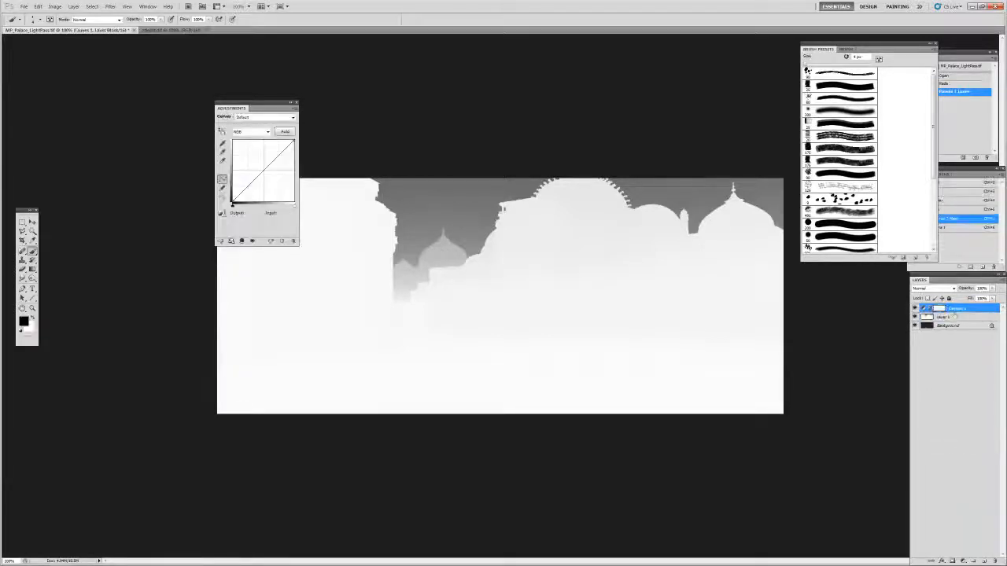
left_click(942, 316)
key("ctrl+a")
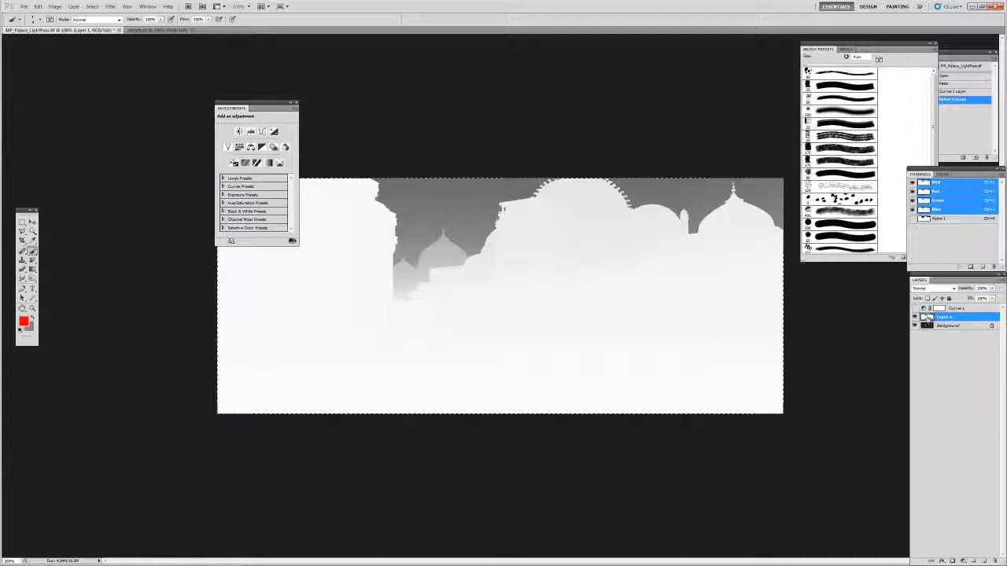
key("ctrl+d")
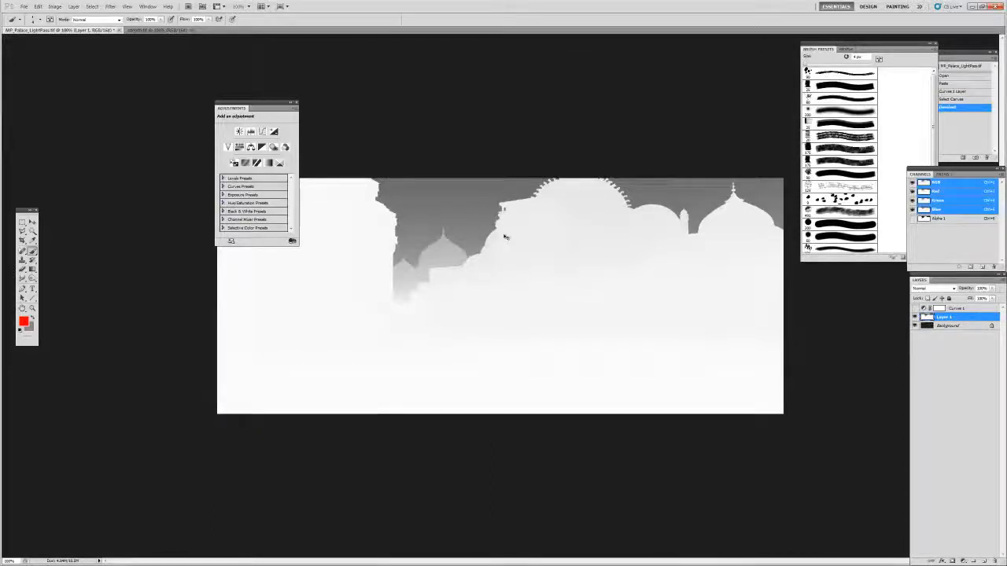
key("ctrl+i")
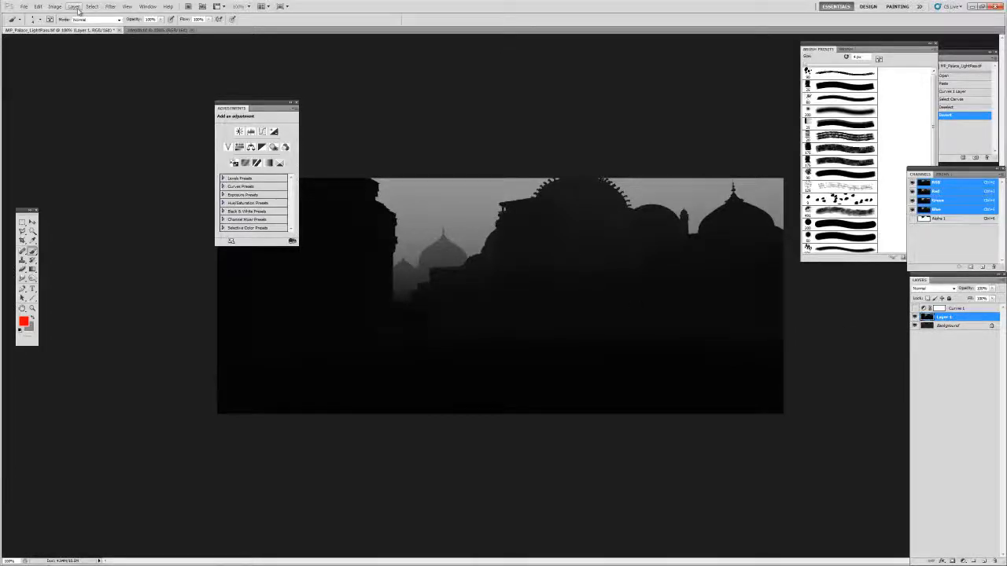
- Apply Curves to the inverted depth layer, brightening the distant dome and darkening the middle buildings by on-image sampling
left_click(55, 7)
mouse_move(87, 34)
left_click(173, 41)
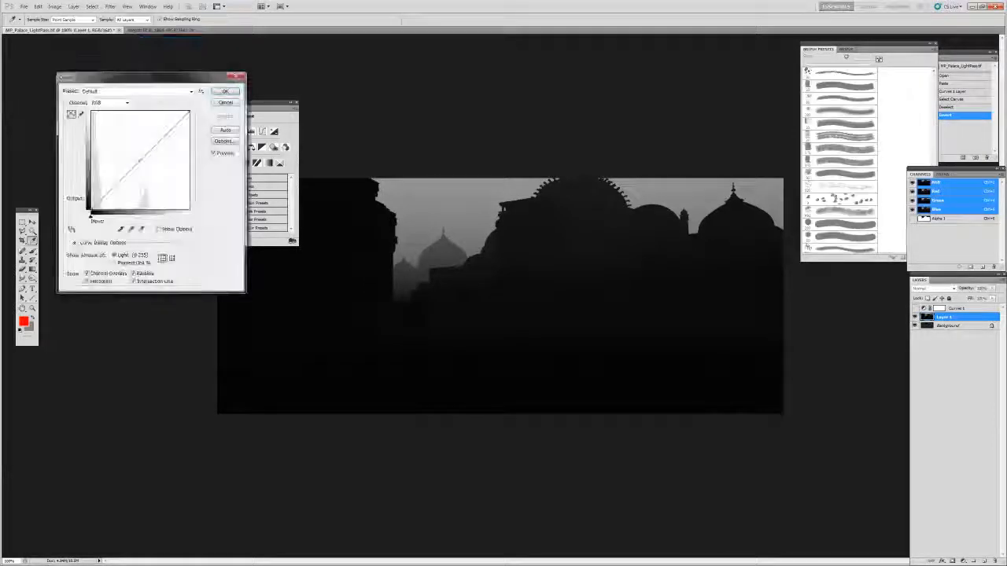
left_click(72, 229)
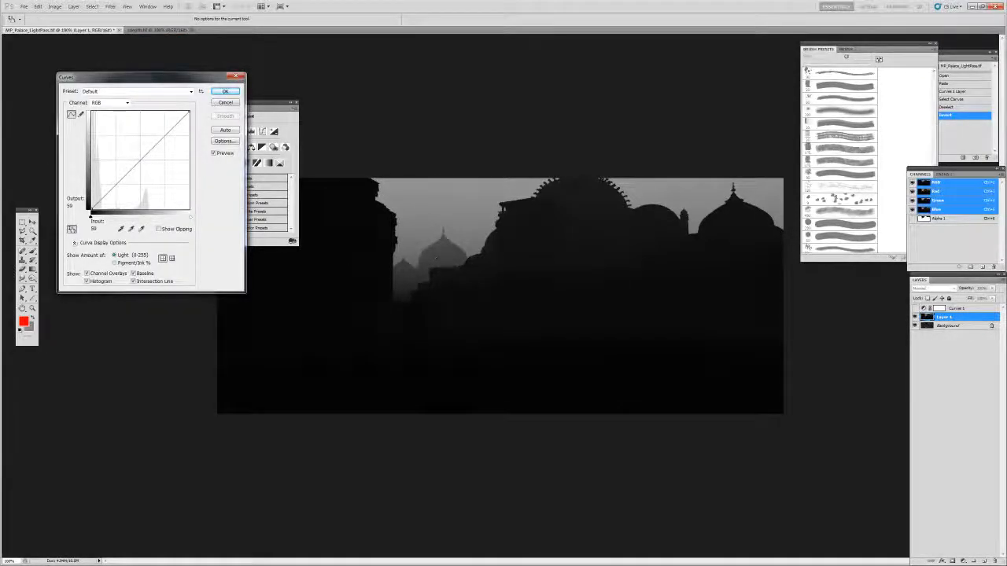
mouse_move(443, 254)
left_mouse_down()
mouse_move(442, 234)
mouse_move(445, 252)
left_mouse_up()
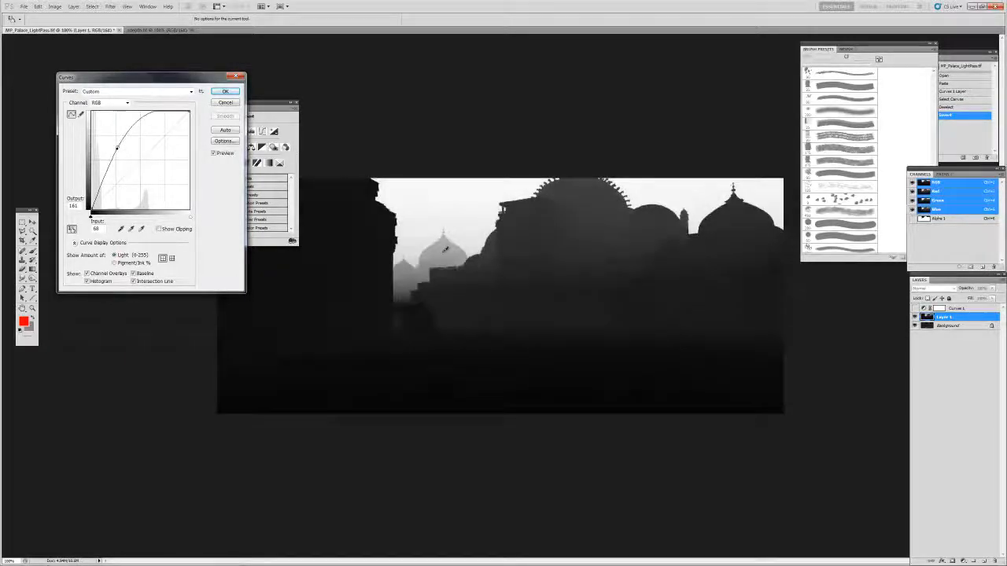
left_click_drag(471, 282, 471, 291)
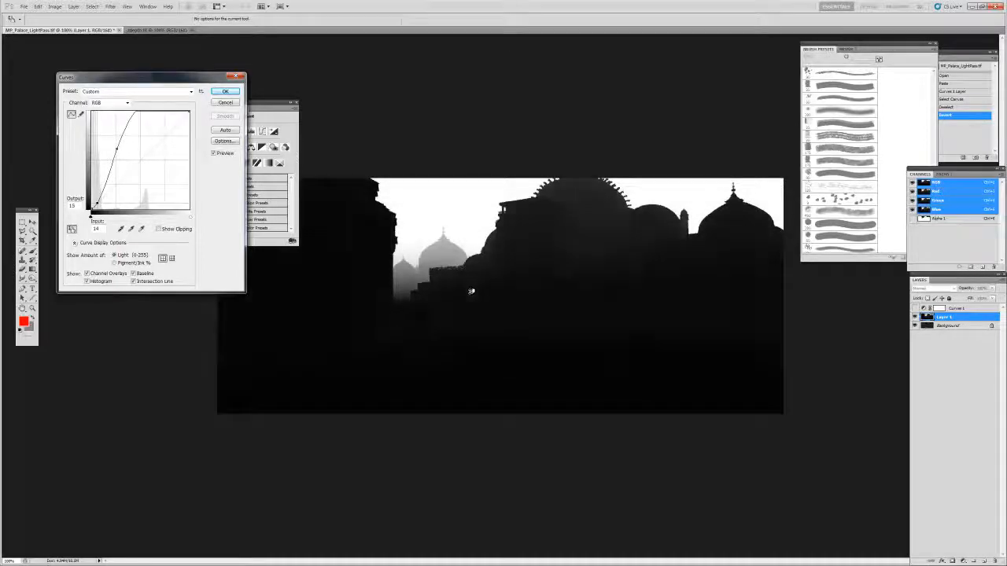
left_click_drag(442, 251, 446, 246)
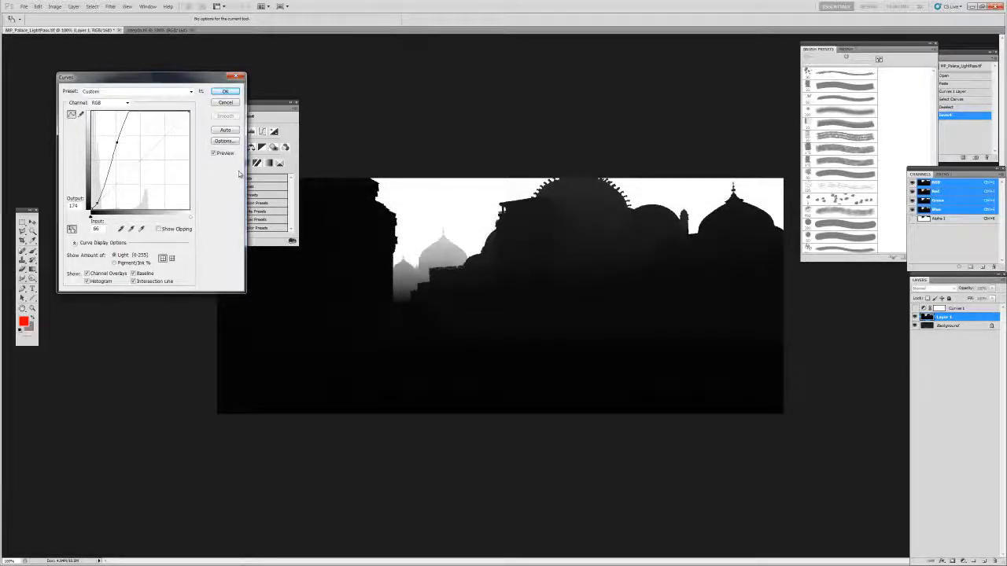
left_click(227, 93)
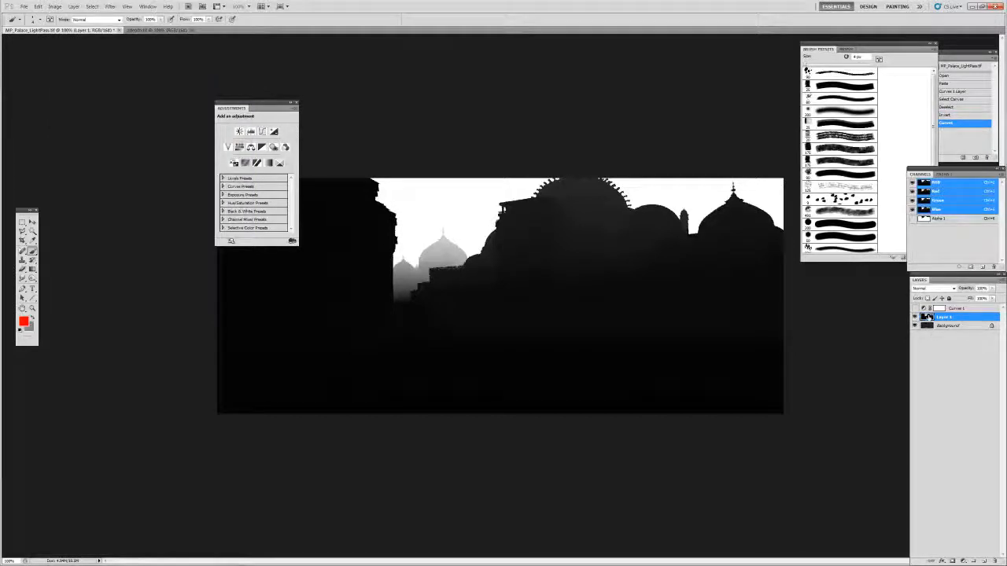
- Copy the adjusted depth layer, hide it, and create an empty layer with a layer mask above it
key("ctrl+a")
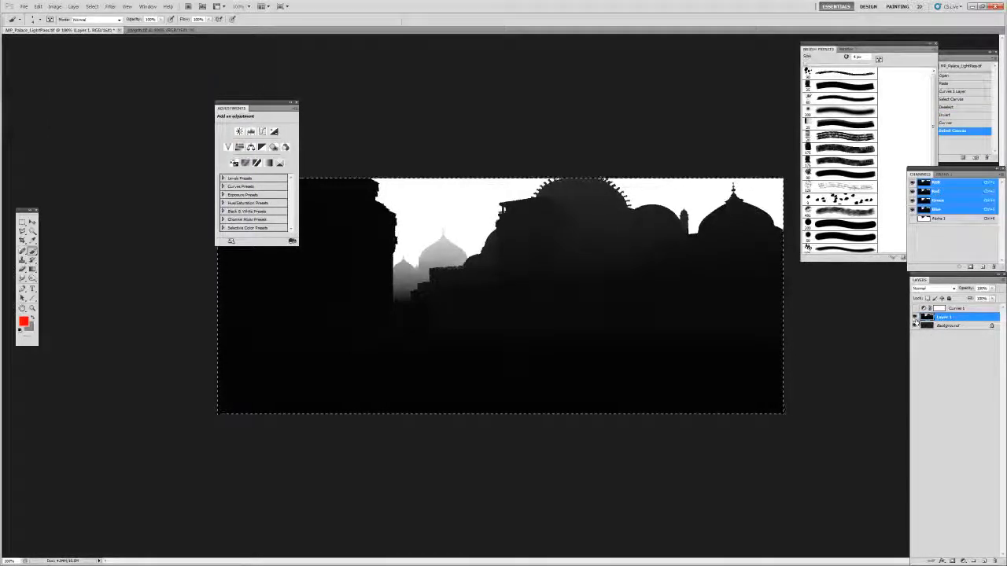
left_click(915, 317)
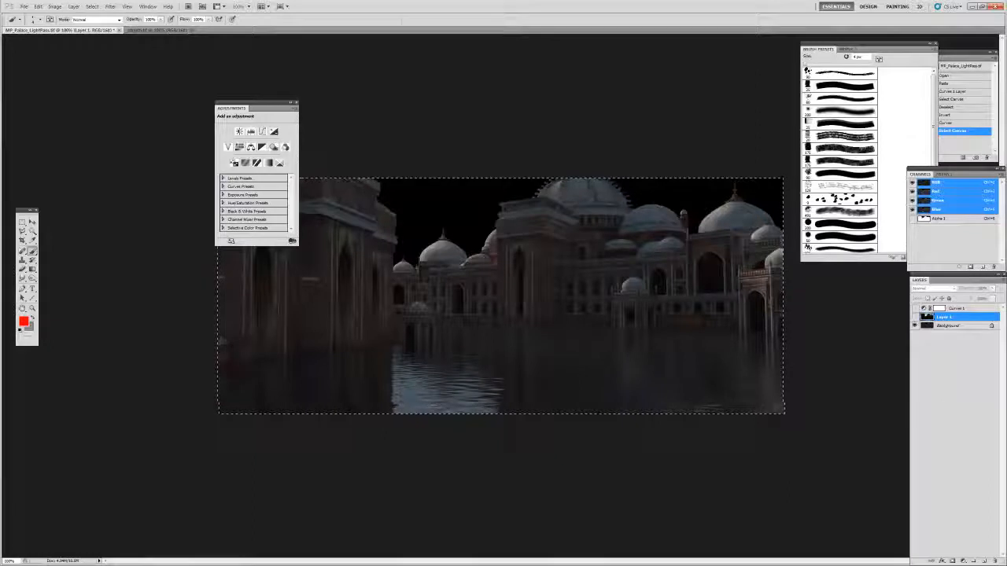
left_click(984, 561)
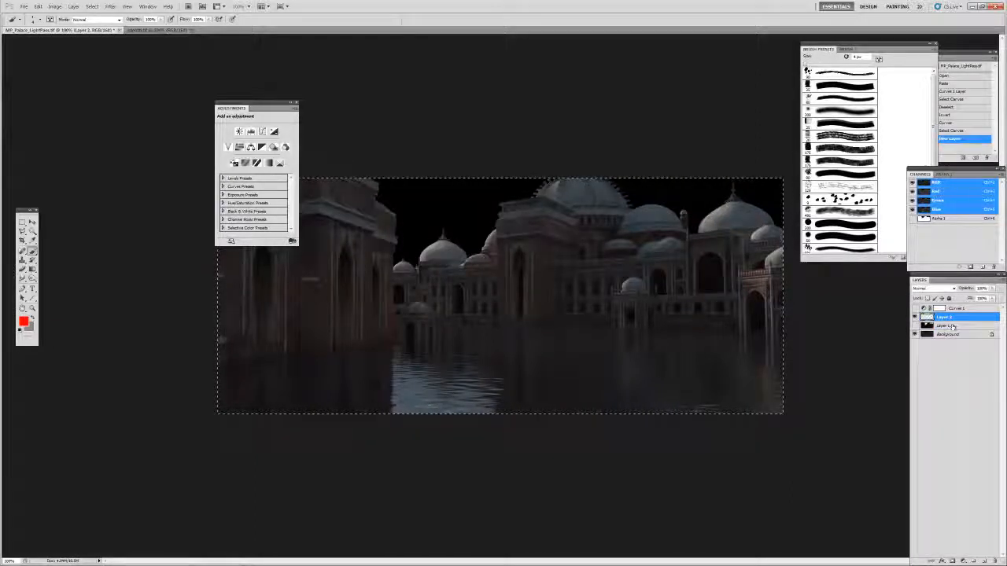
left_click(952, 560)
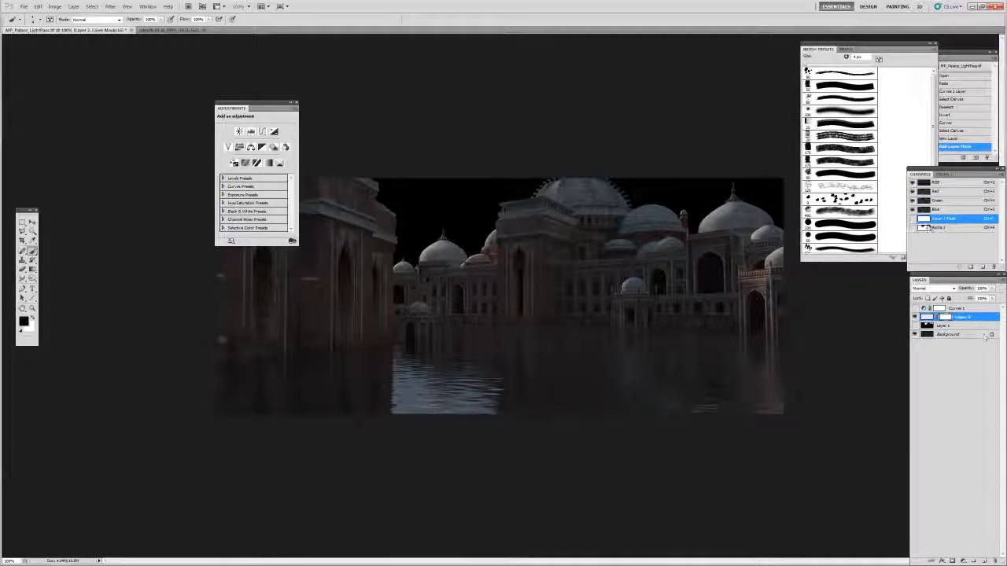
- Paste the copied depth image into the new layer's mask, return to the RGB composite, and deselect
left_click(912, 220)
key("ctrl+v")
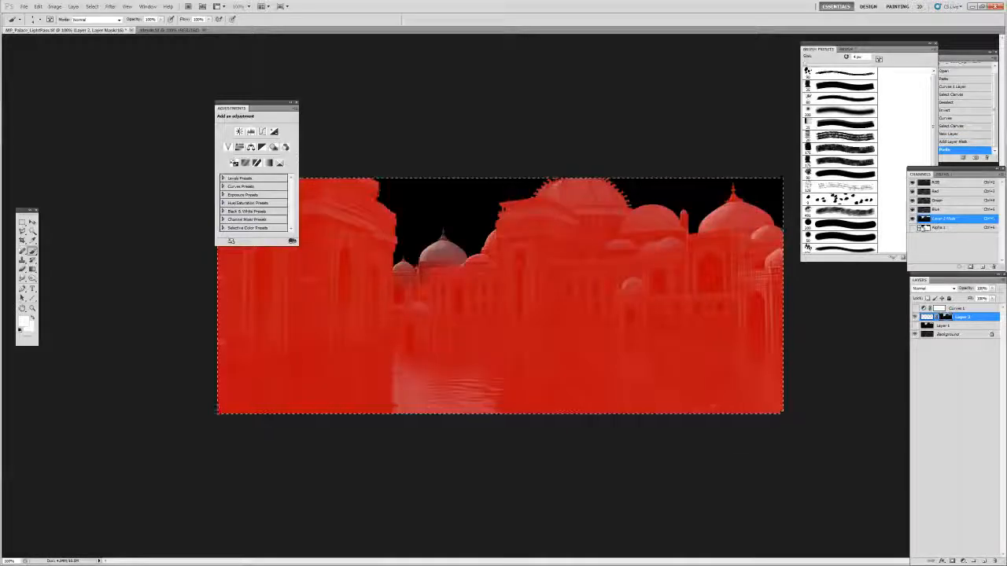
key("ctrl+2")
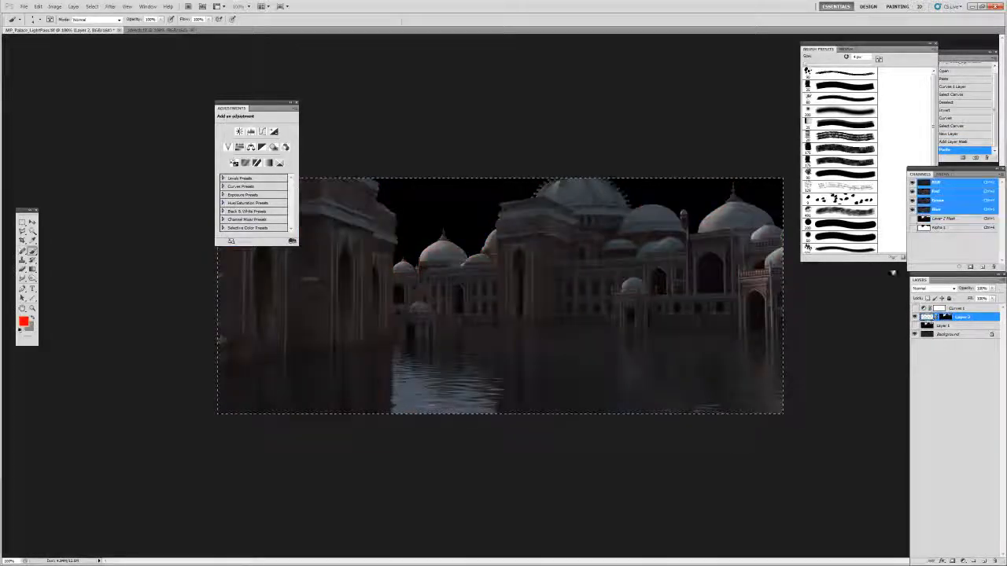
key("ctrl+d")
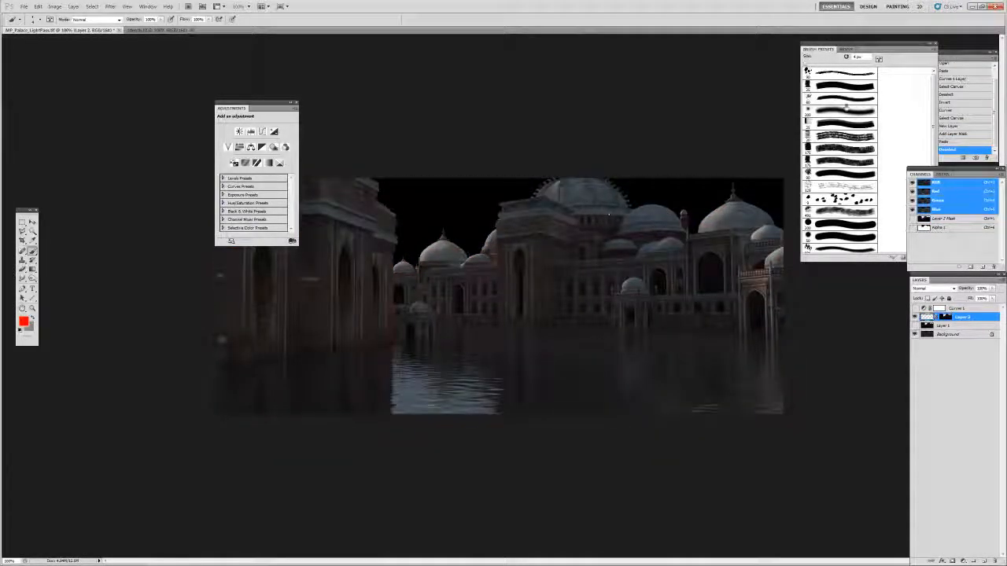
- Choose the soft 200 px brush preset and set the foreground colour to a muted blue-grey
left_click(846, 109)
left_click(24, 320)
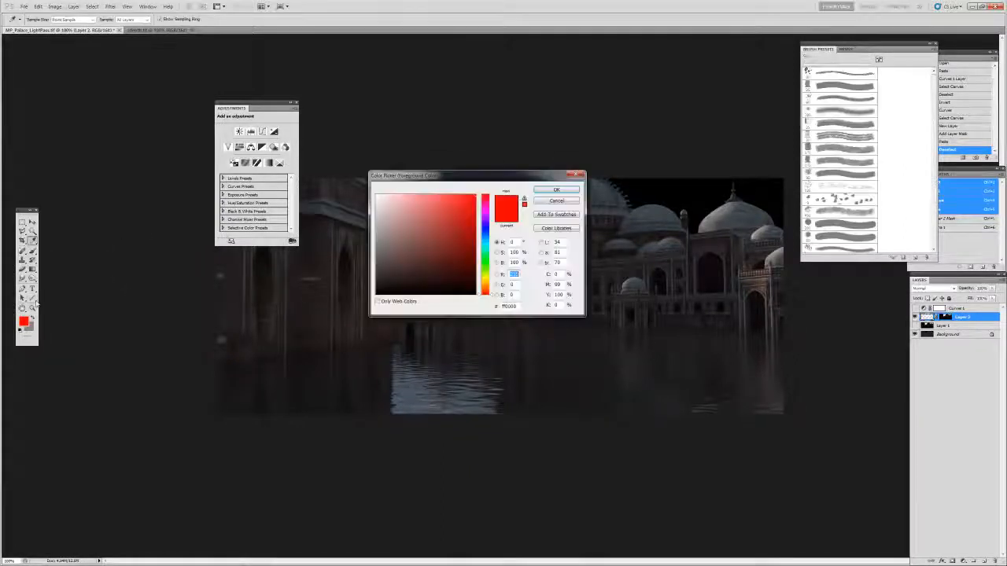
left_click_drag(524, 174, 552, 172)
left_click(517, 235)
left_click_drag(519, 236, 520, 235)
left_click(415, 254)
left_click_drag(415, 253, 423, 242)
left_click(584, 187)
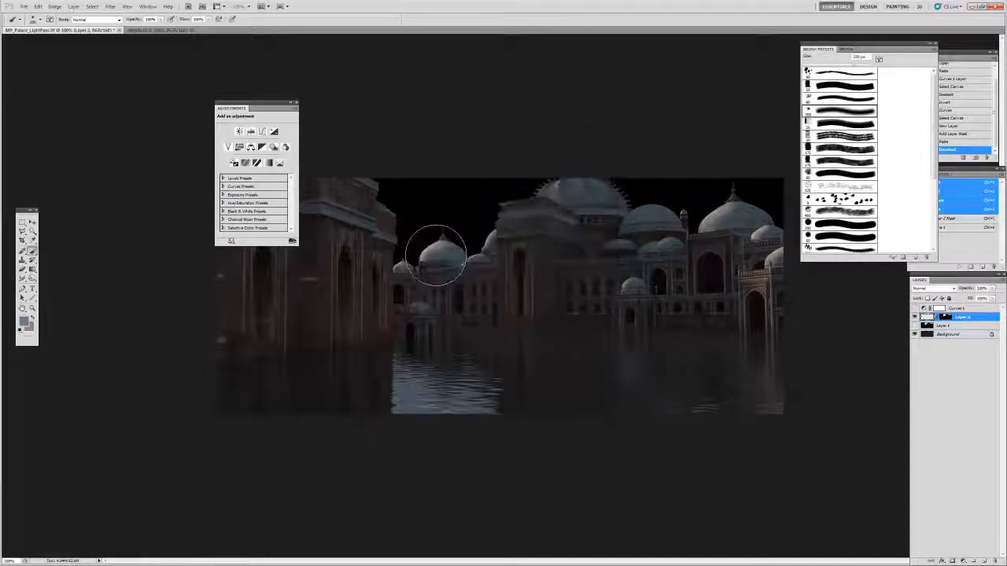
- Paint blue-grey haze through the depth mask across the sky, distant dome and far palace buildings, enlarging the soft brush to 600 px
left_click_drag(545, 243, 505, 213)
key("bracketright")
key("bracketright")
key("bracketright")
key("bracketright")
mouse_move(421, 252)
left_mouse_down()
mouse_move(472, 216)
mouse_move(428, 259)
left_mouse_up()
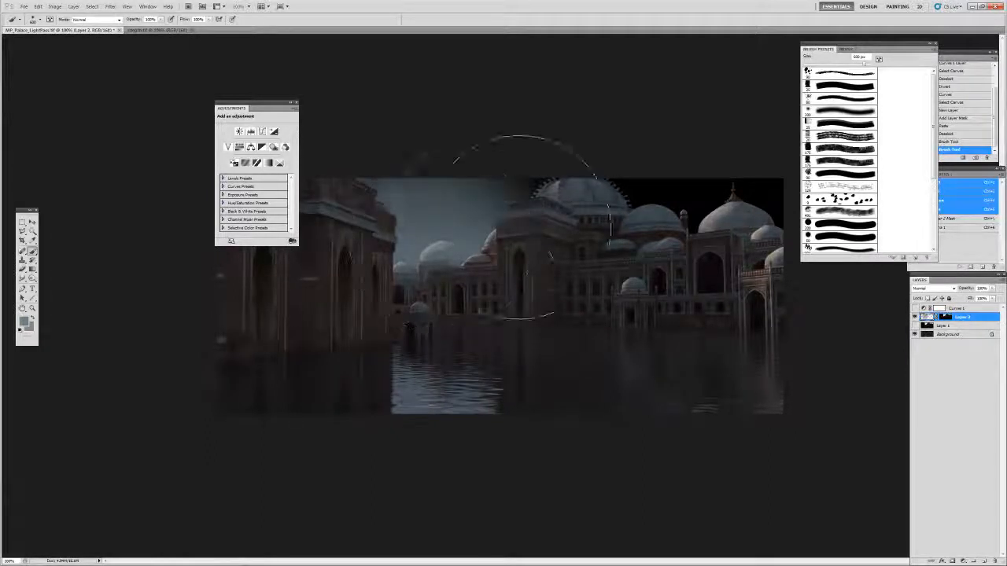
left_click_drag(477, 233, 654, 213)
mouse_move(536, 222)
left_mouse_down()
mouse_move(703, 169)
mouse_move(582, 235)
left_mouse_up()
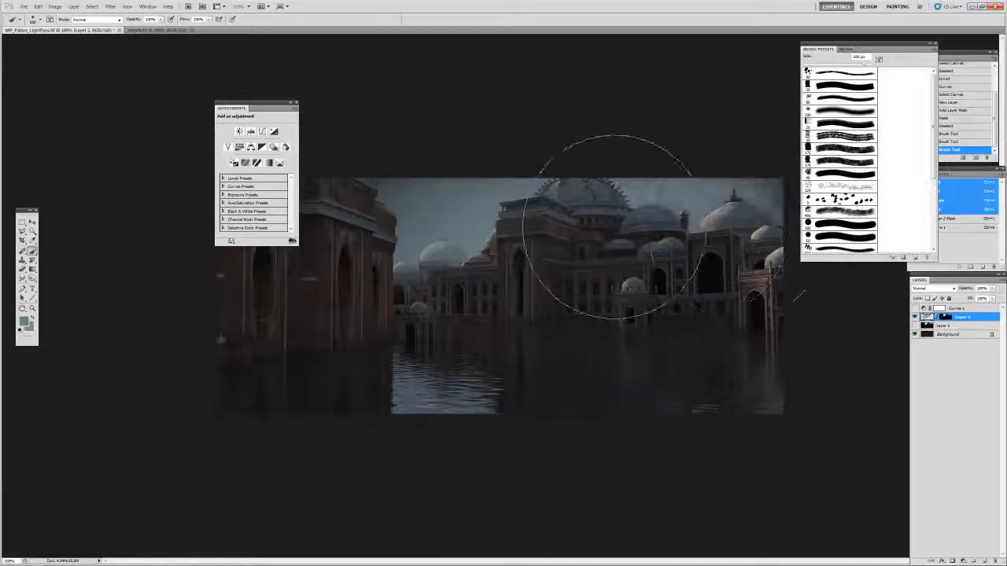
mouse_move(483, 267)
left_mouse_down()
mouse_move(420, 280)
mouse_move(455, 277)
mouse_move(464, 243)
mouse_move(453, 268)
left_mouse_up()
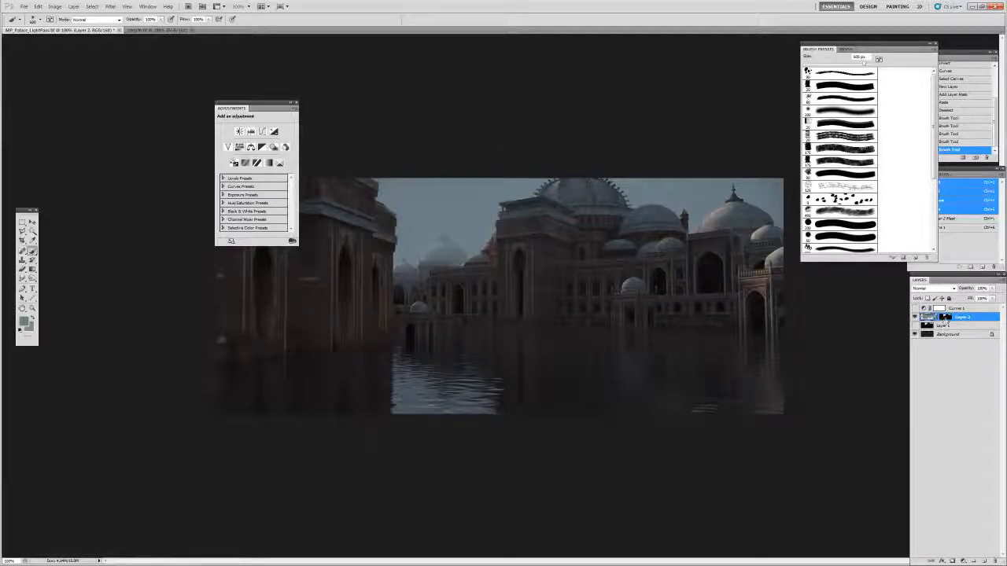
- Inspect the haze layer's depth mask on its own, and return to the layer's colour image
left_click(943, 318, "alt")
key("v")
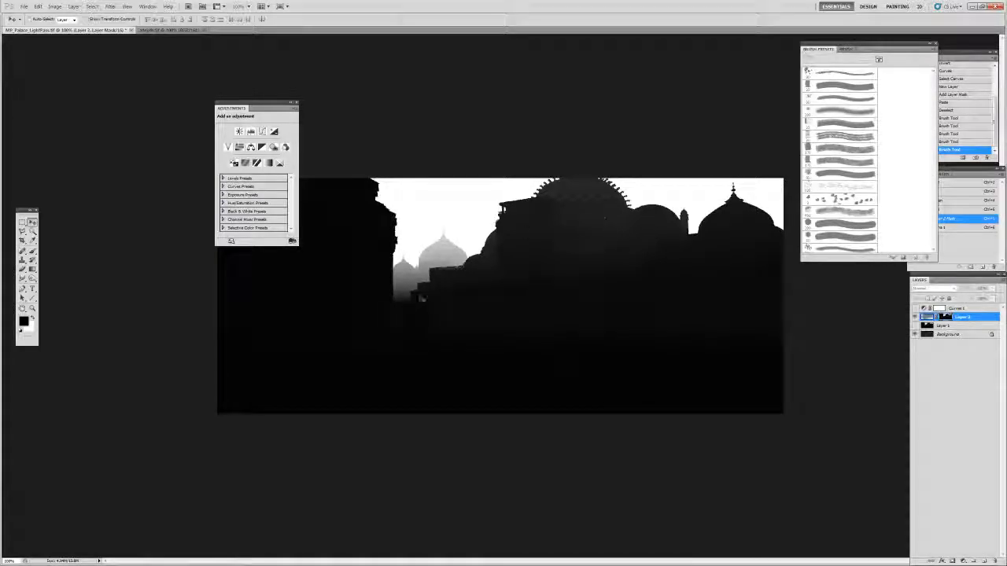
left_click(930, 317)
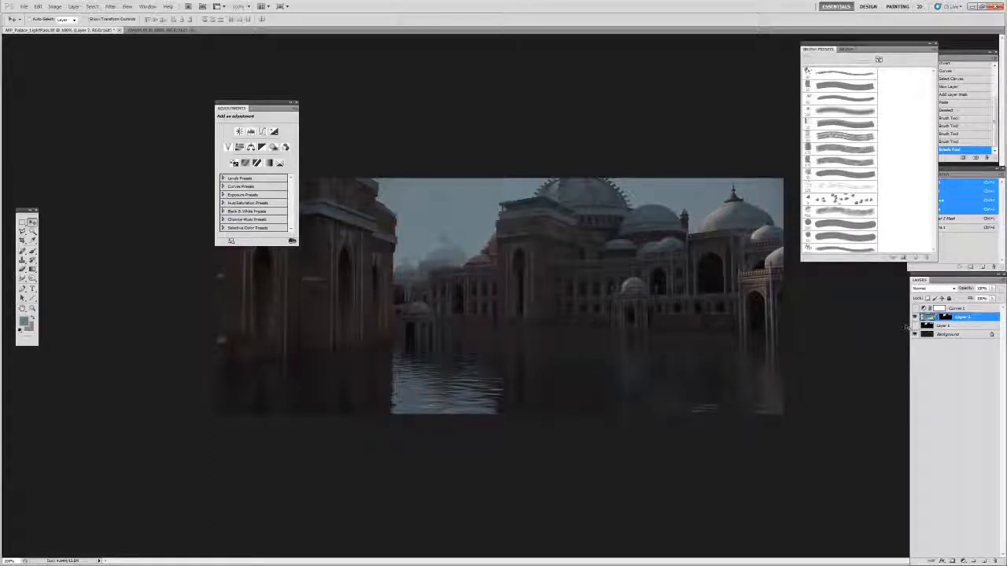
- Close the palace composite without saving, close the zdepth image, and switch to 3ds Max
left_click(118, 30)
key("n")
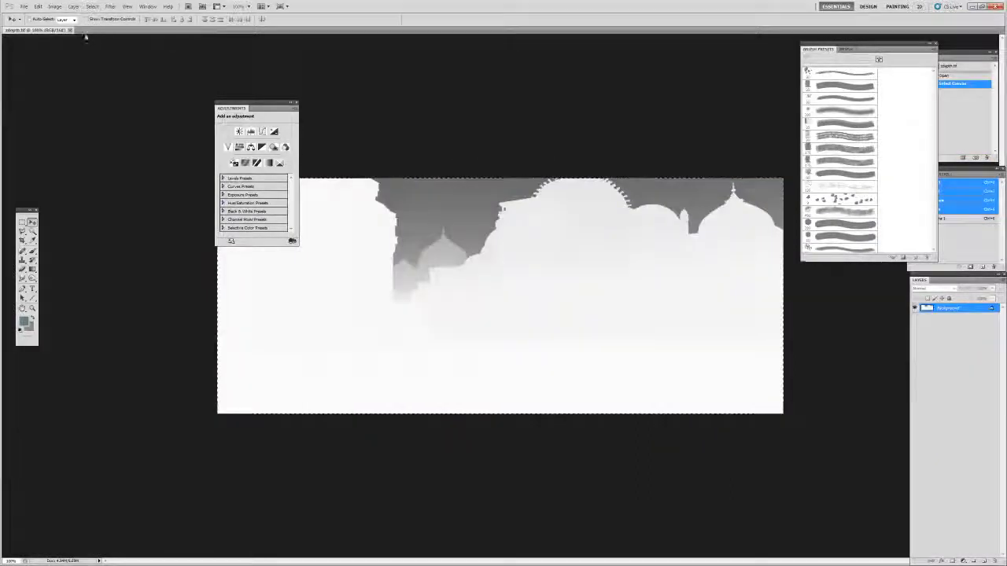
left_click(70, 30)
key("alt+Tab")
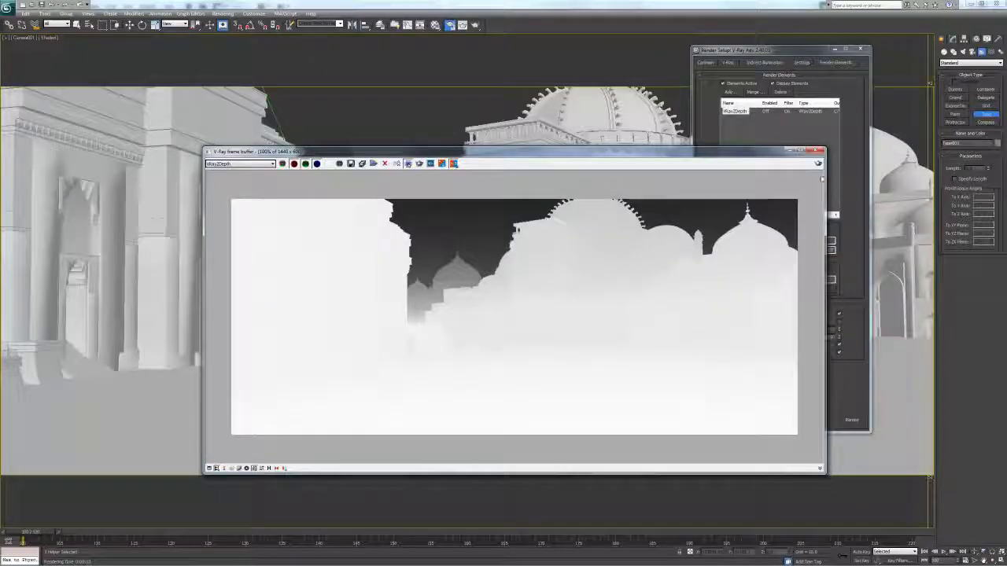
- Dismiss the V-Ray frame buffer and review the tape helper's parameters and the VRayZDepth element's maximum depth setting
left_click_drag(756, 159, 607, 162)
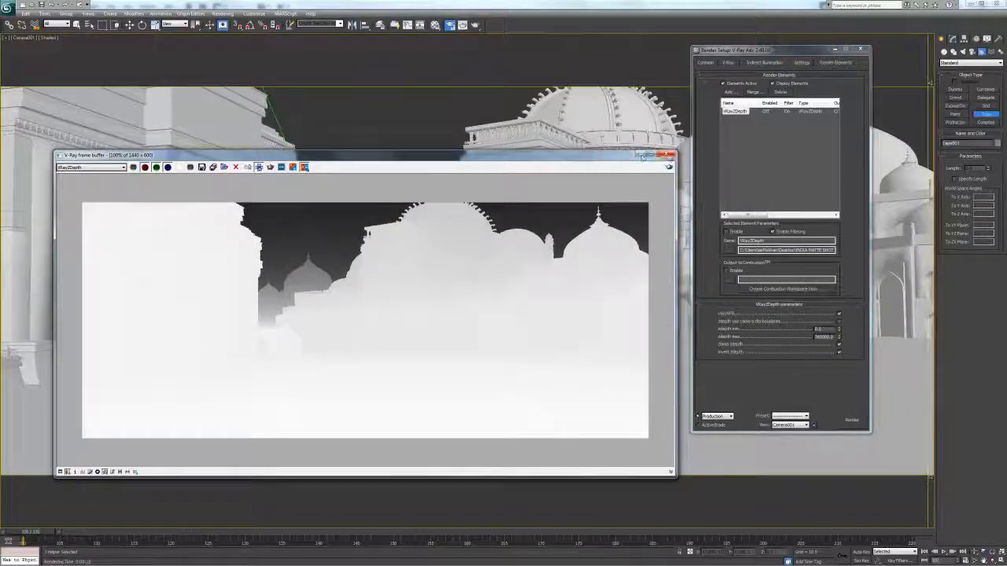
left_click(668, 153)
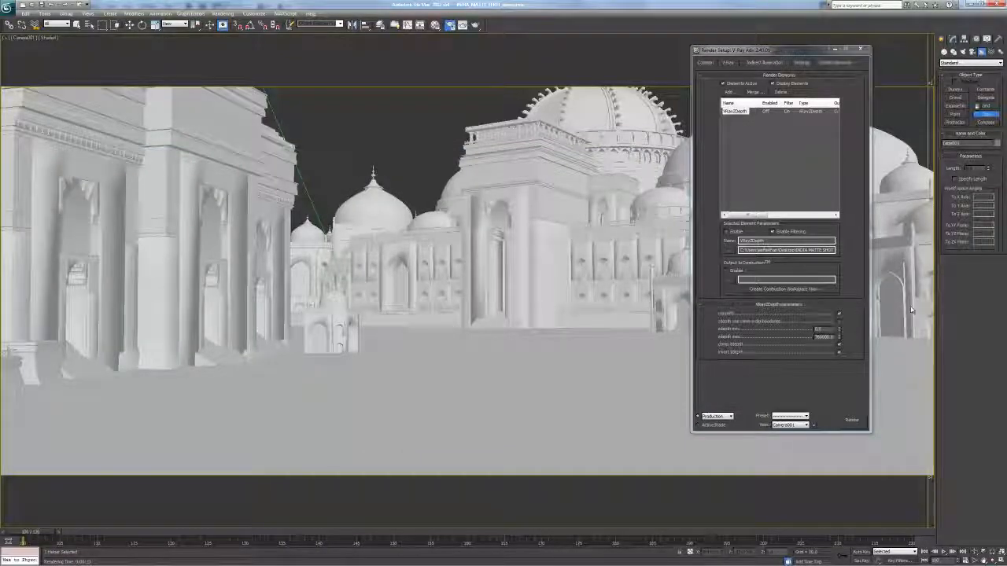
left_click(954, 40)
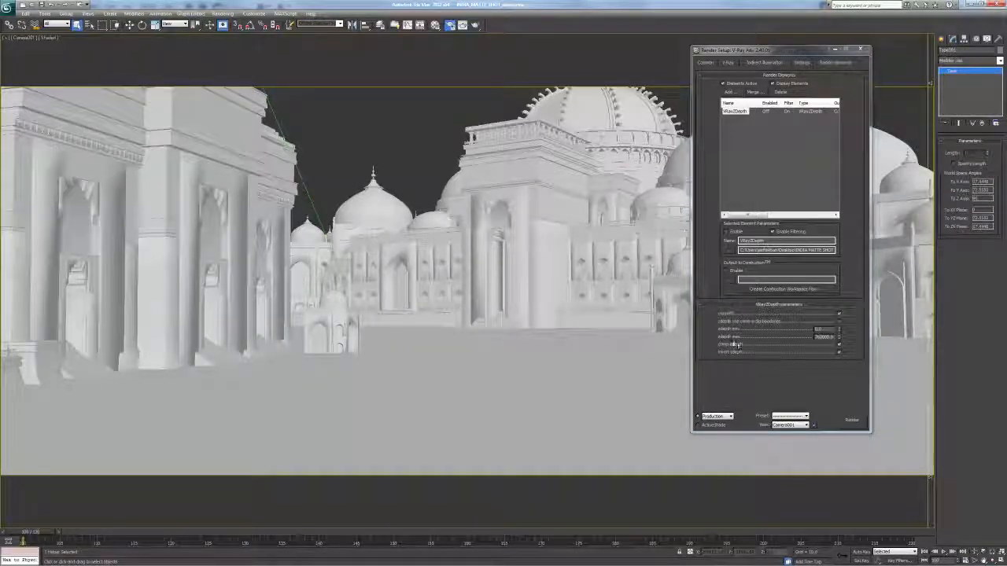
double_click(827, 337)
left_click(748, 168)
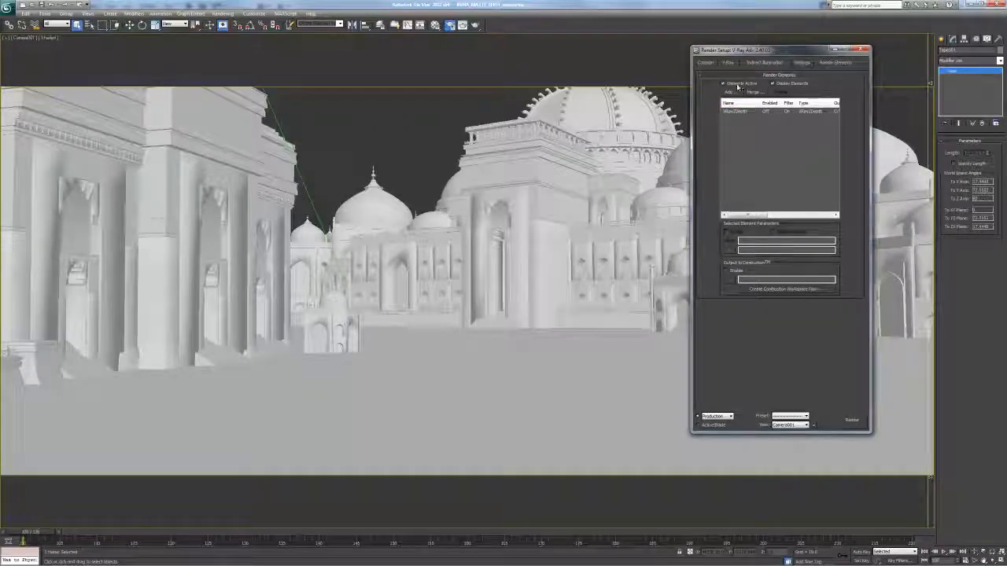
- Reopen the last rendered V-Ray frame buffer from the V-Ray render settings
left_click(728, 62)
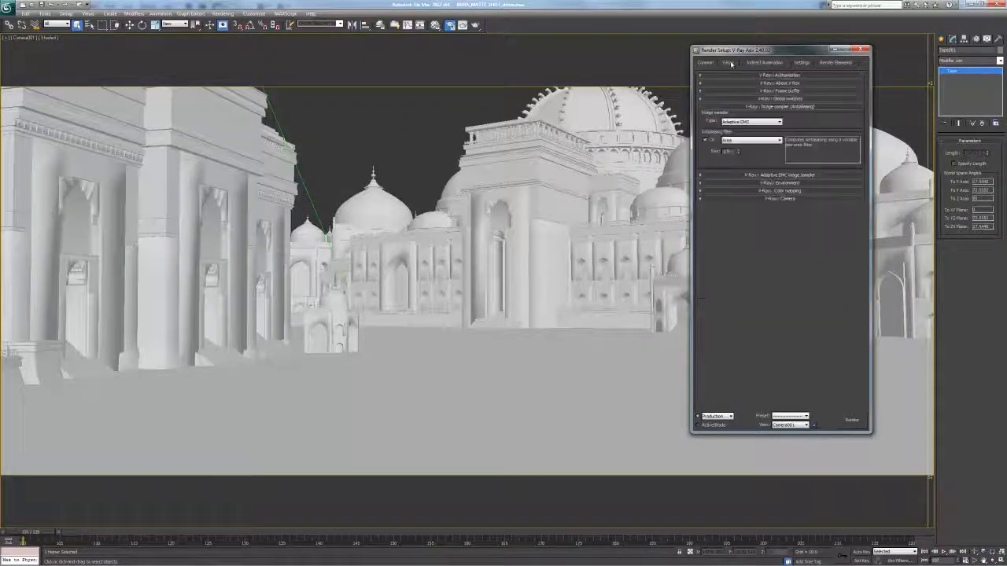
left_click(779, 91)
left_click(835, 101)
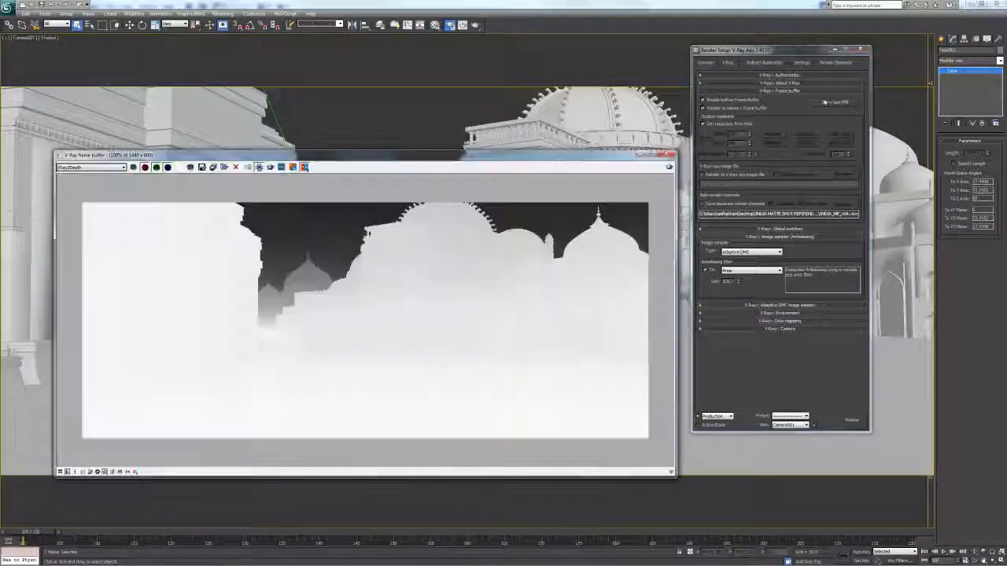
left_click_drag(625, 157, 678, 130)
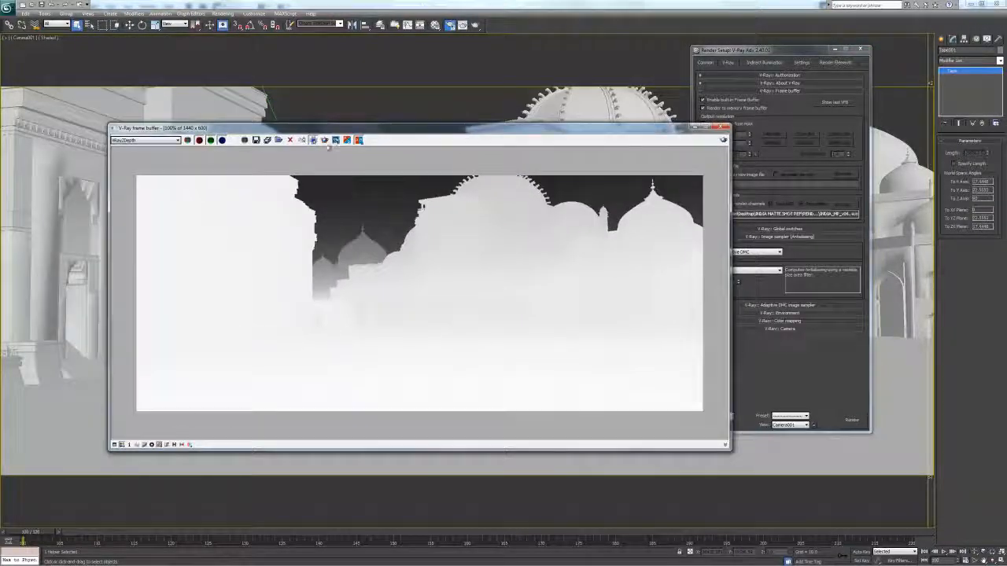
- Compare the RGB color, Alpha and VRayZDepth channels of the last render, close the frame buffer, and deselect the tape helper
left_click(135, 142)
left_click(130, 148)
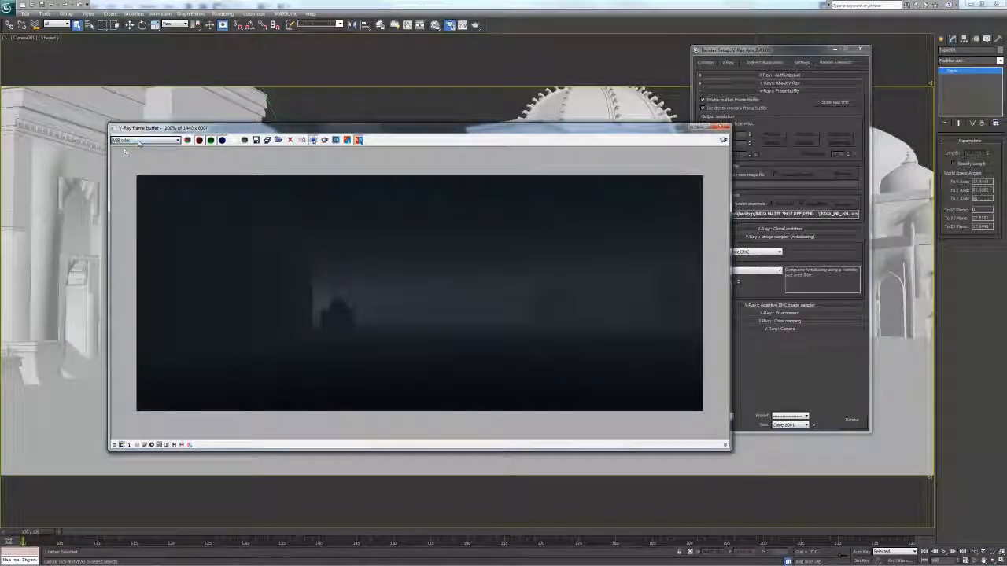
left_click(139, 142)
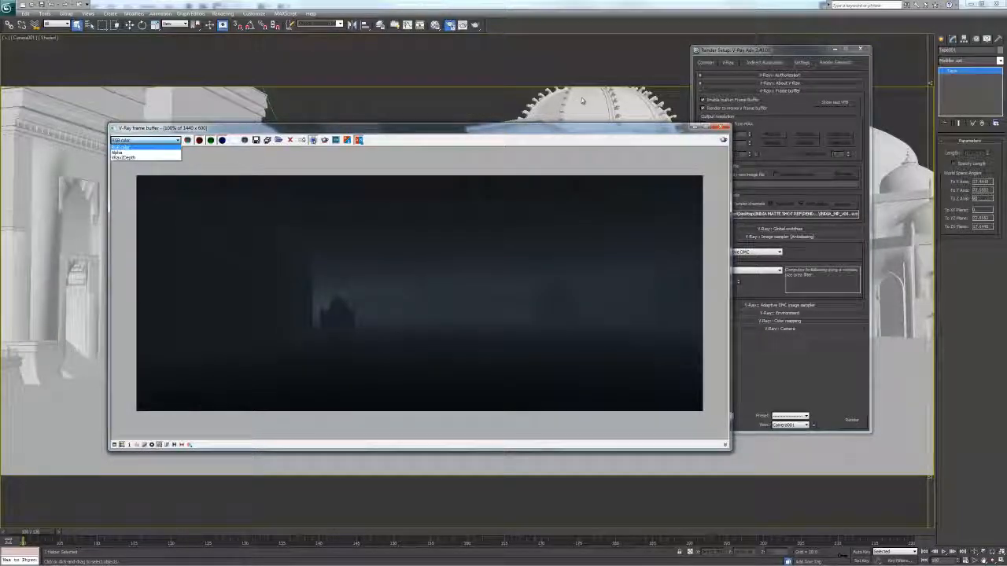
left_click(121, 158)
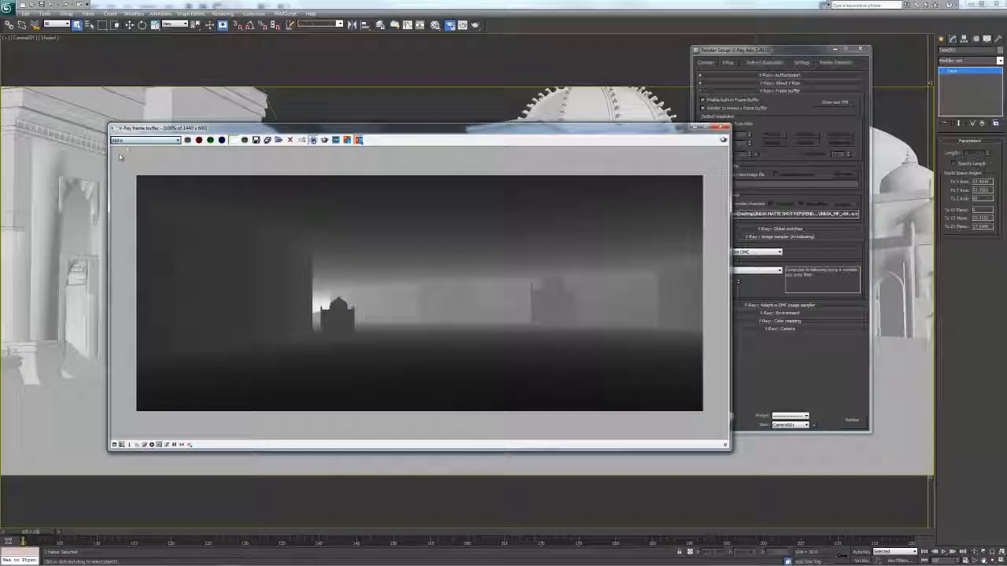
left_click(146, 140)
left_click(124, 159)
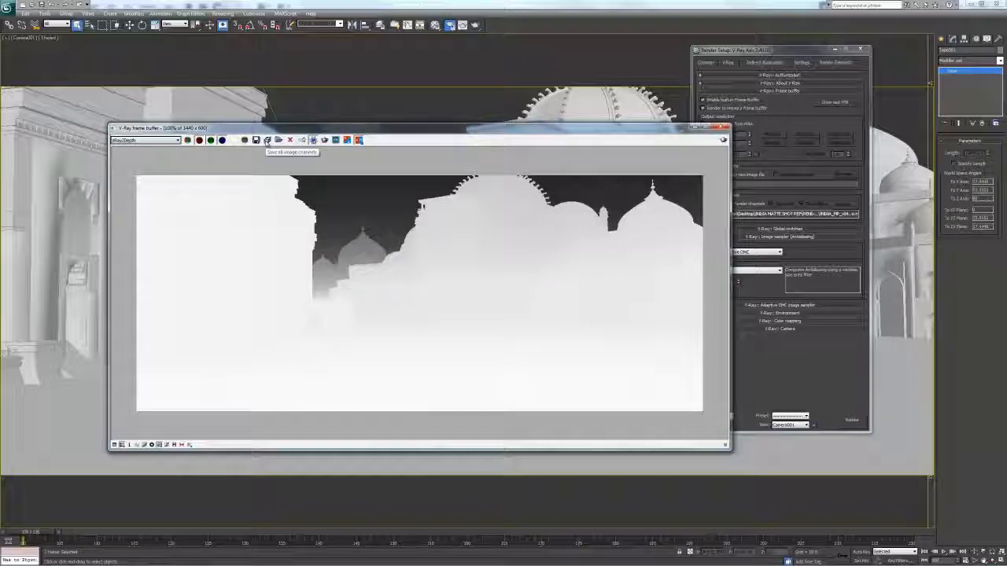
left_click_drag(276, 128, 281, 145)
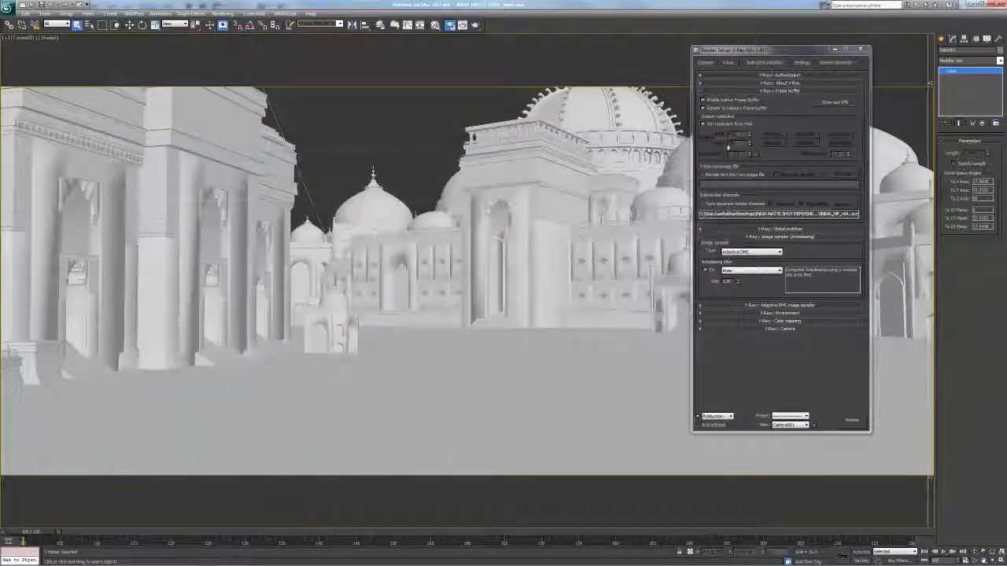
left_click(728, 146)
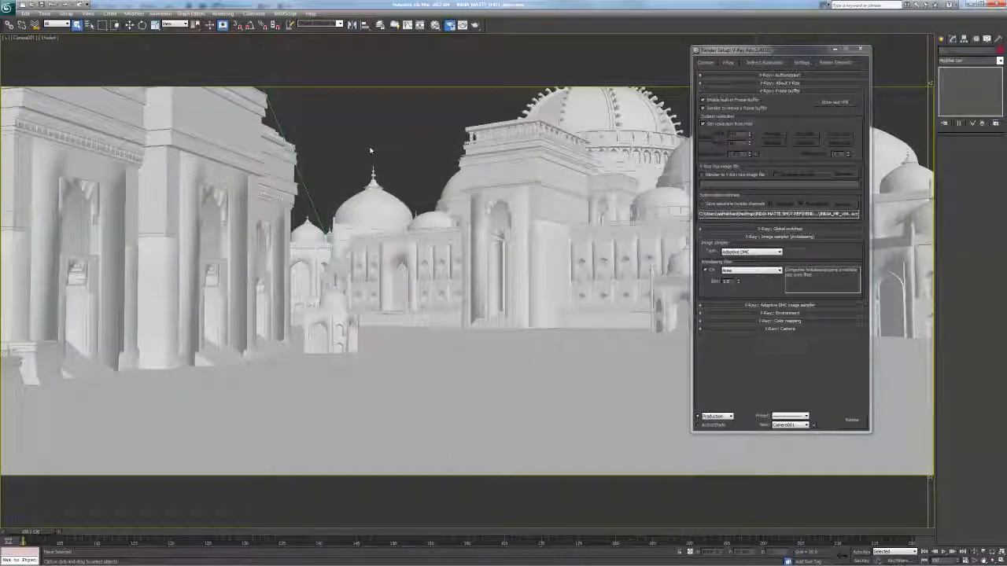